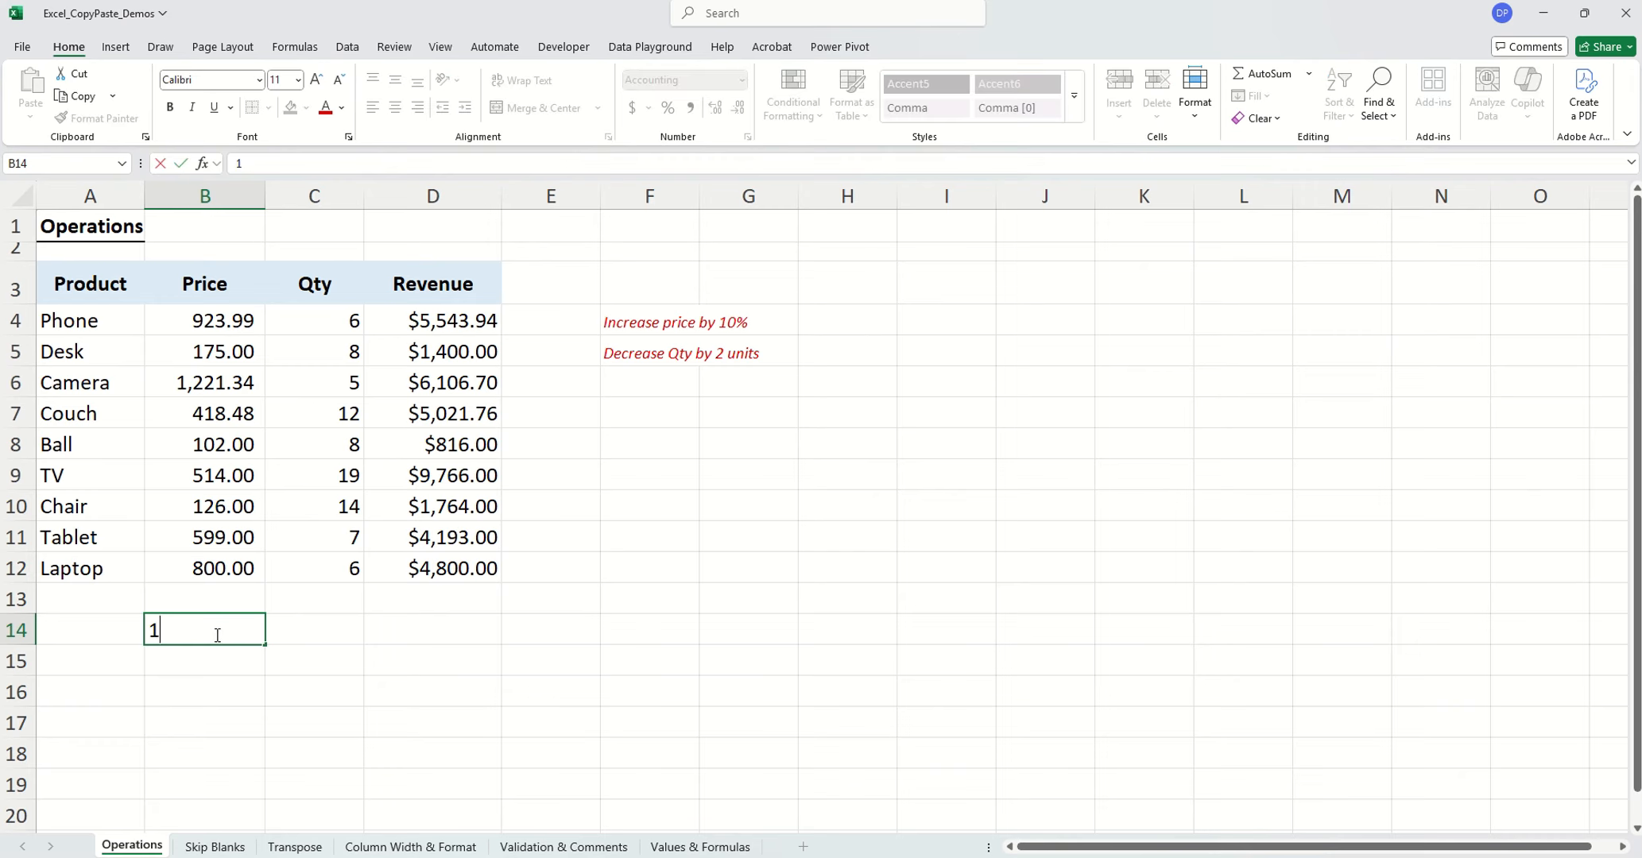
Enter the price multiplier 1.1 in cell B14 below the table and copy that cell
{"action": "type", "text": ".1"}
{"action": "key", "text": "Return"}
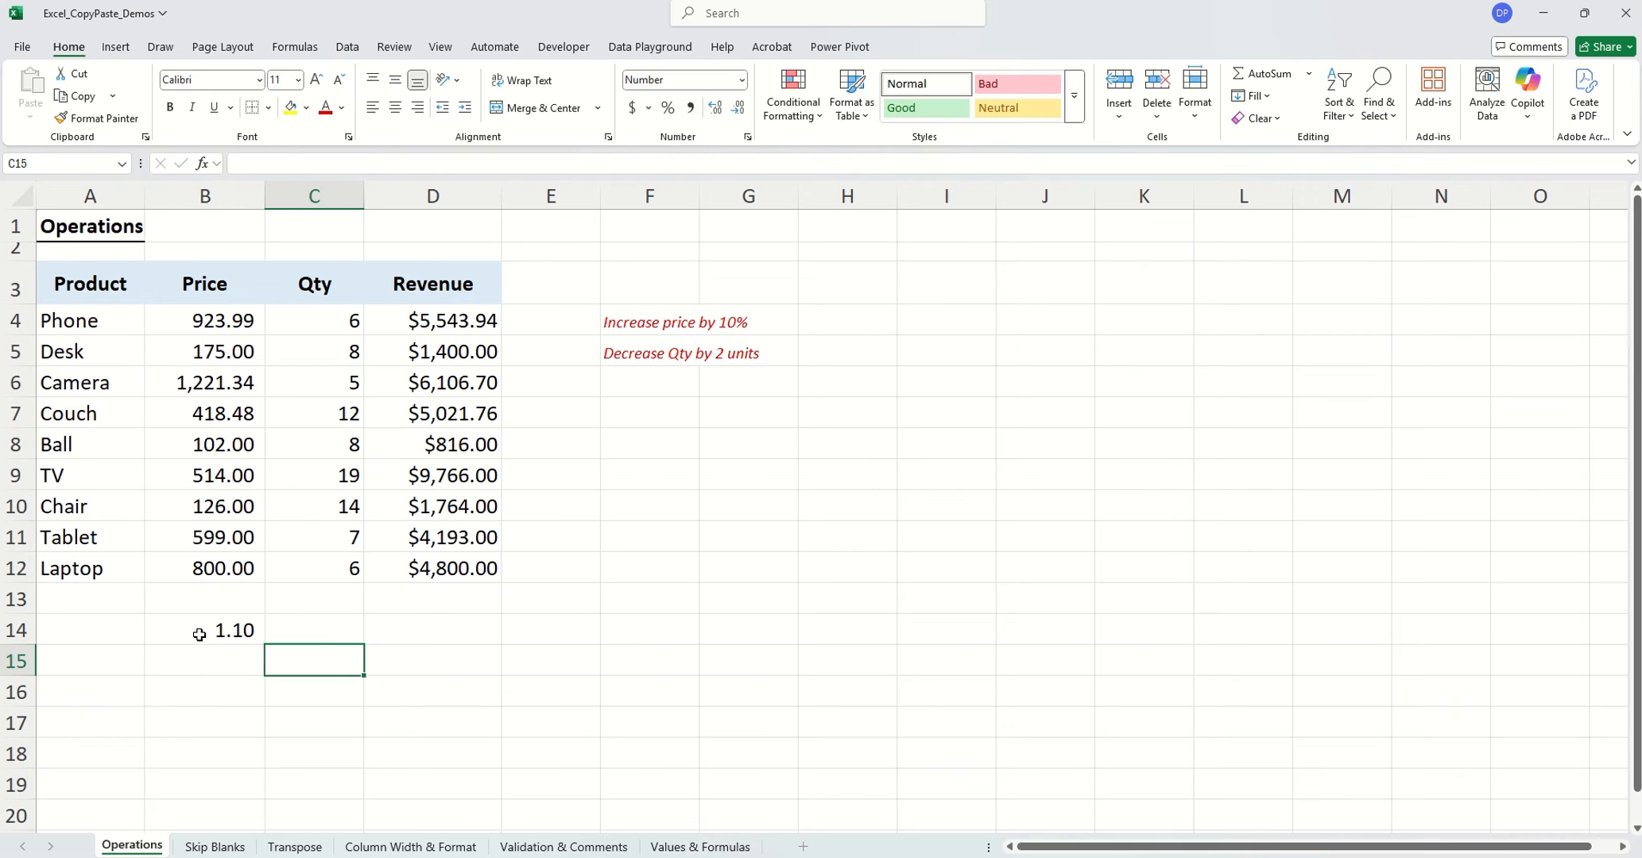
{"action": "left_click", "coordinate": [196, 633]}
{"action": "key", "text": "ctrl+c"}
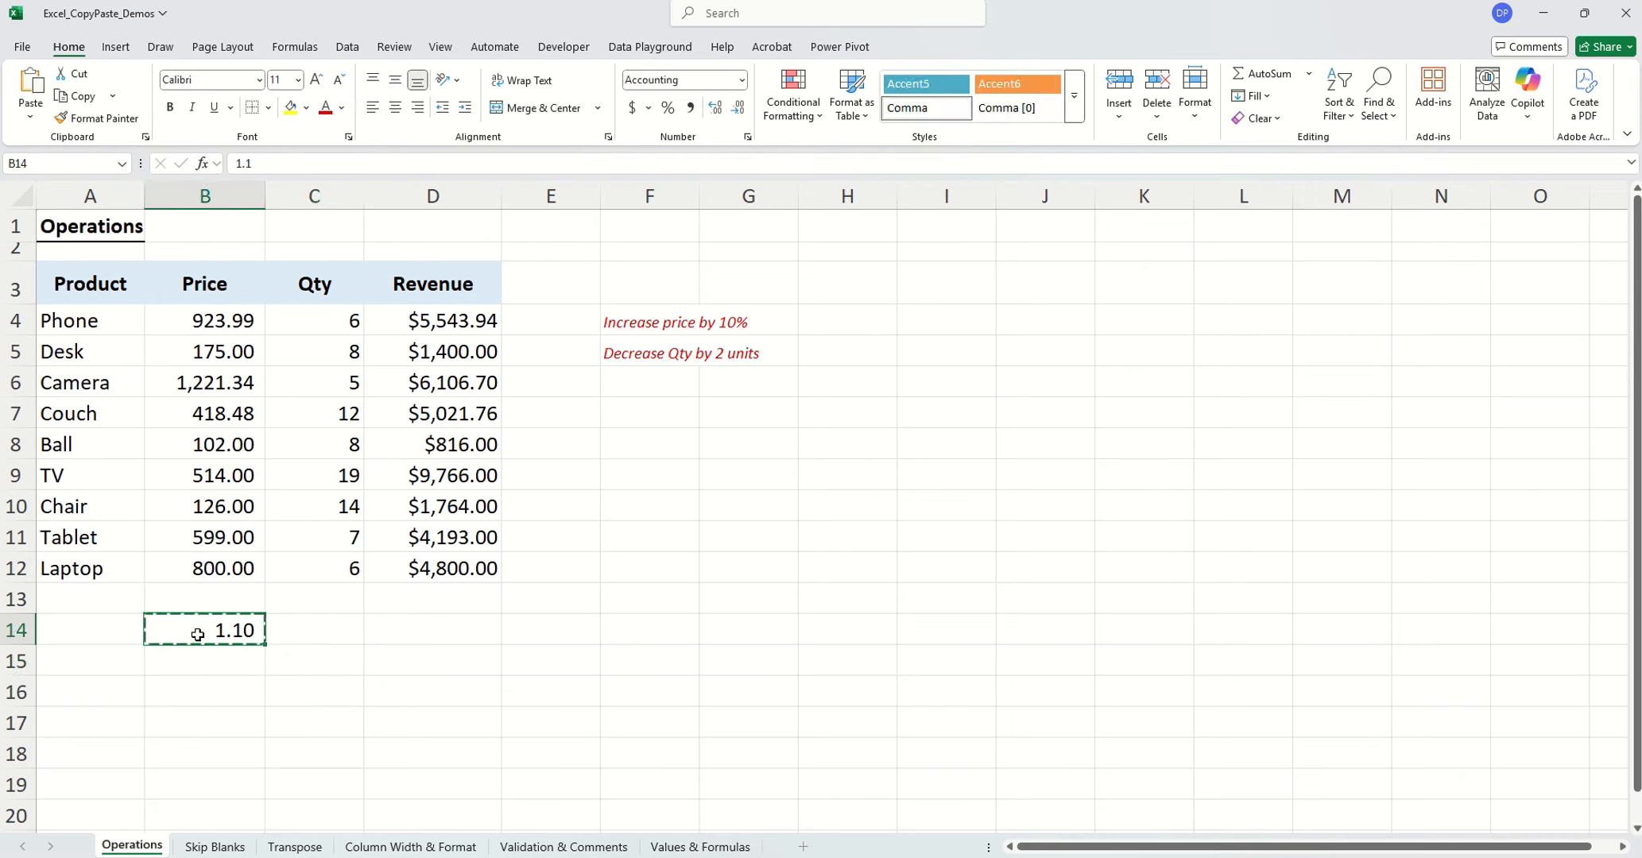
Apply Paste Special with the Multiply operation to the prices in B4:B12, and clear the helper value in B14
{"action": "left_click_drag", "start_coordinate": [181, 312], "coordinate": [226, 560]}
{"action": "right_click", "coordinate": [225, 487]}
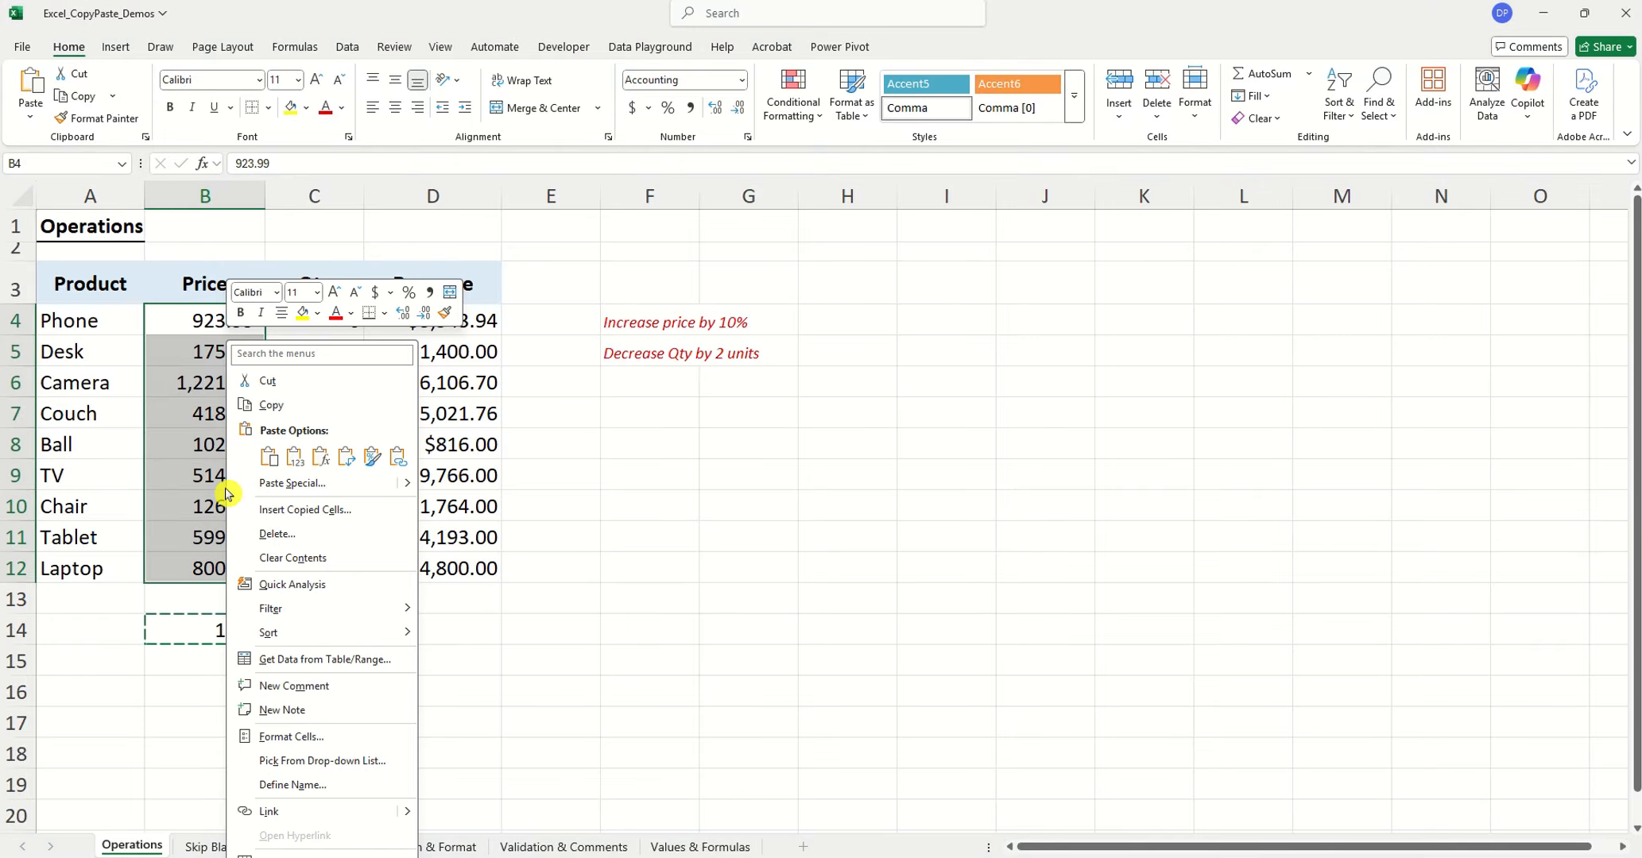
{"action": "left_click", "coordinate": [321, 487]}
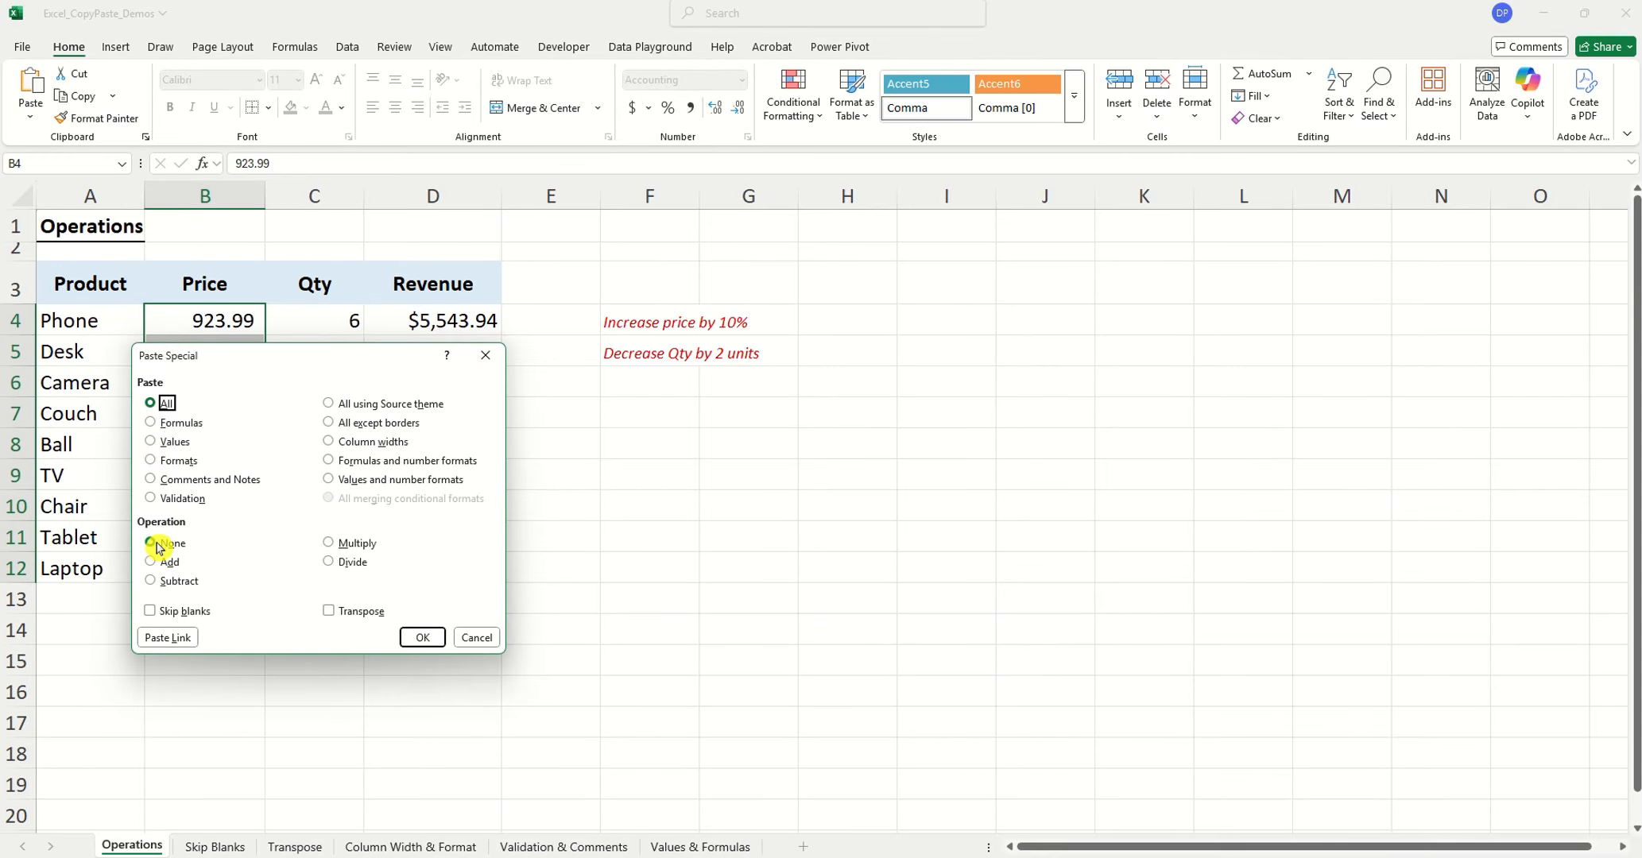
{"action": "left_click", "coordinate": [333, 543]}
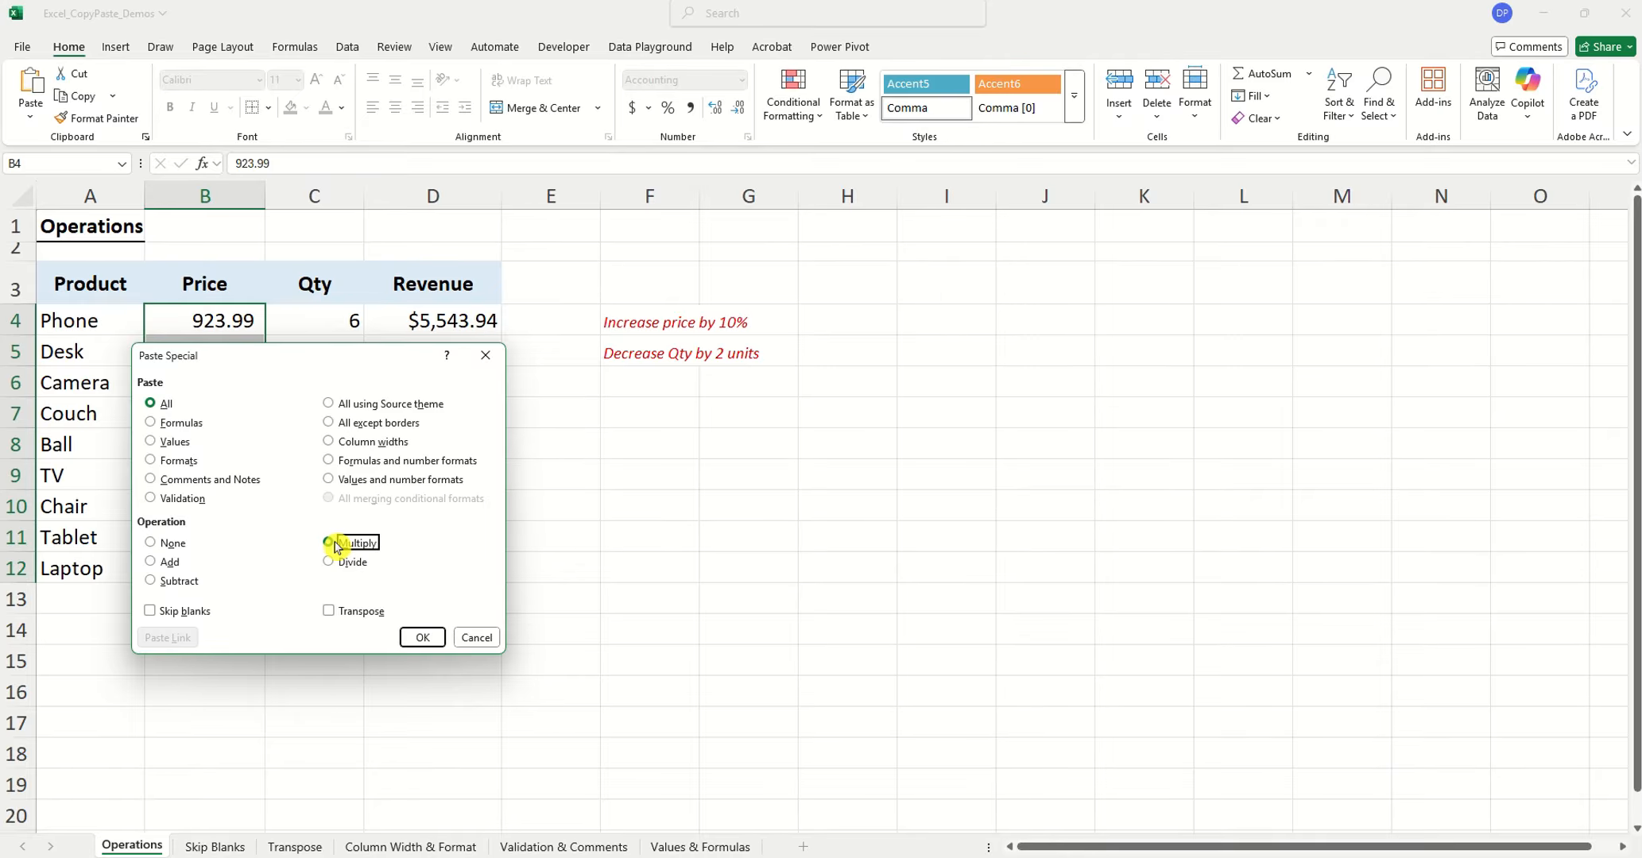
{"action": "left_click", "coordinate": [422, 636]}
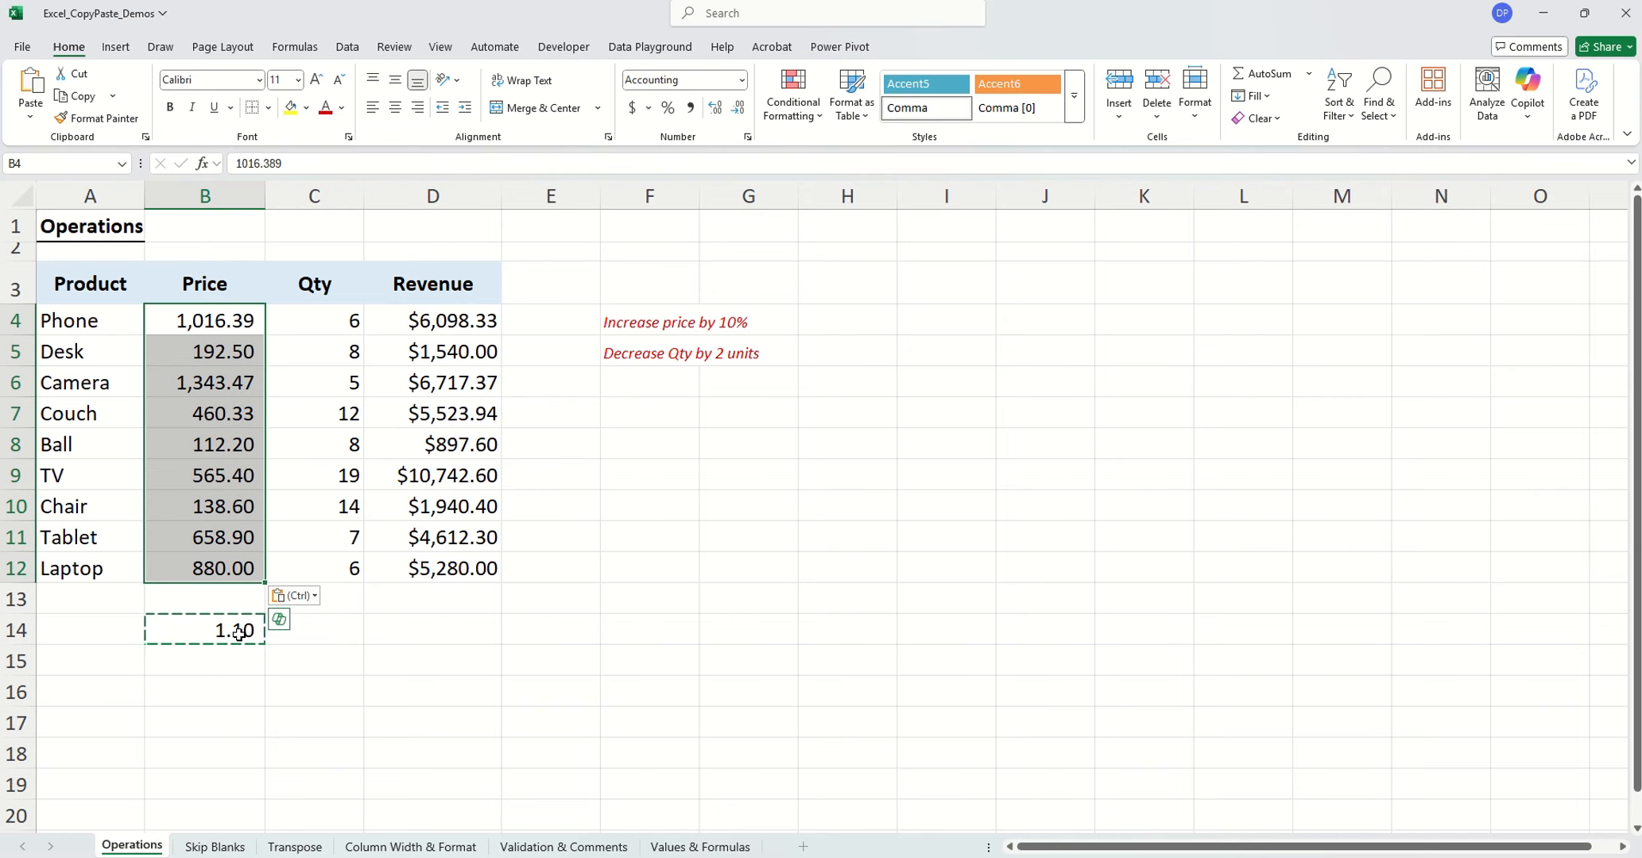
{"action": "left_click", "coordinate": [238, 633]}
{"action": "key", "text": "BackSpace"}
Enter 2 in cell C15 below the Qty column and copy that cell
{"action": "left_click", "coordinate": [294, 673]}
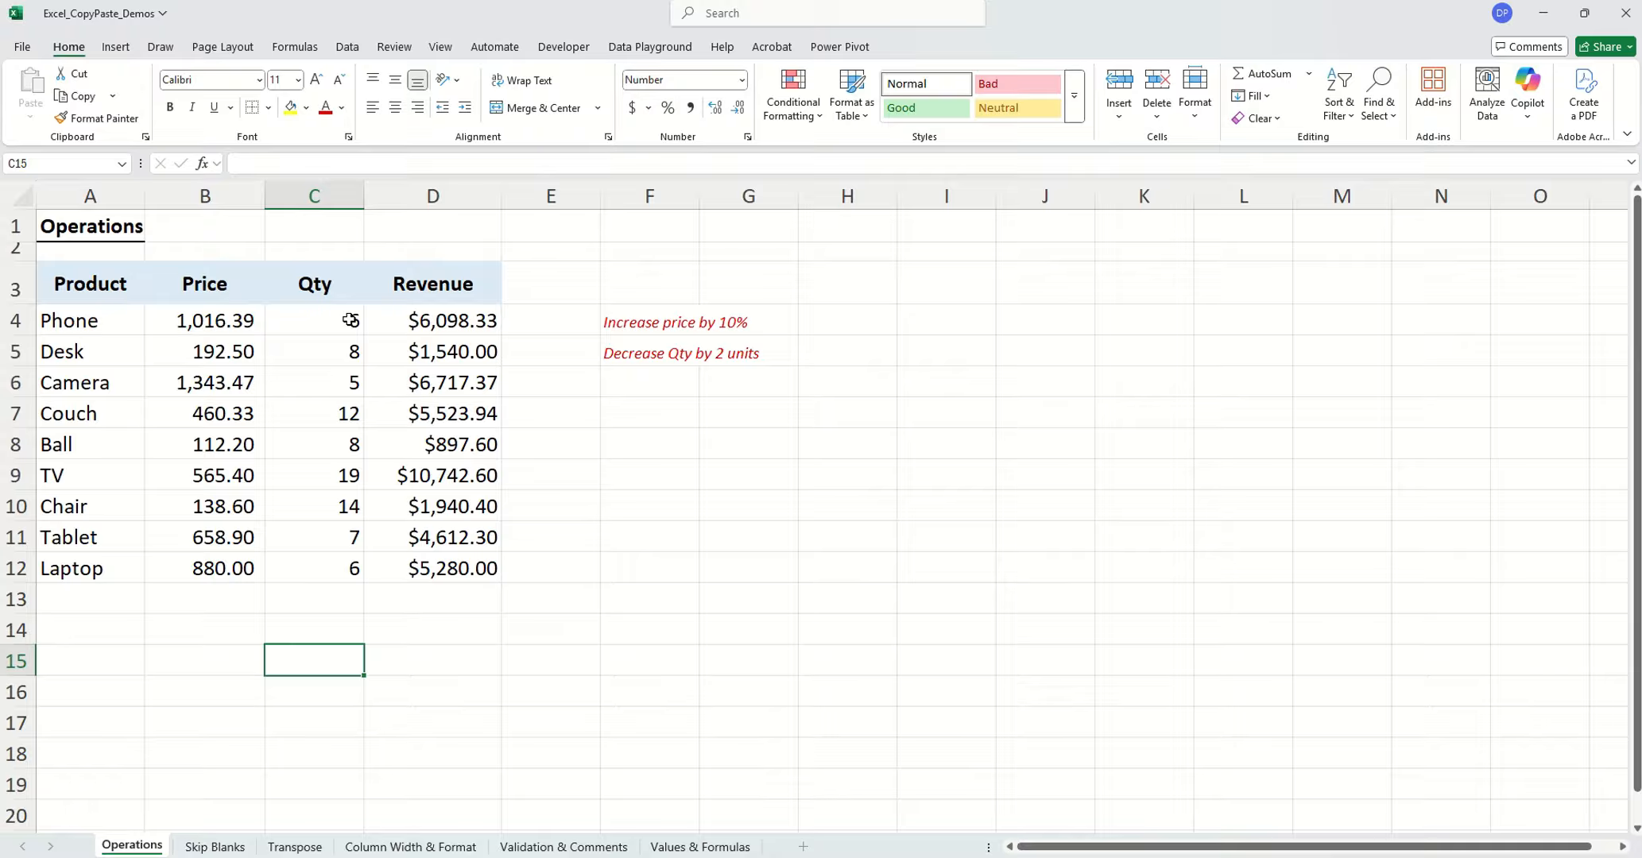
{"action": "type", "text": "2"}
{"action": "left_click_drag", "start_coordinate": [429, 628], "coordinate": [410, 677]}
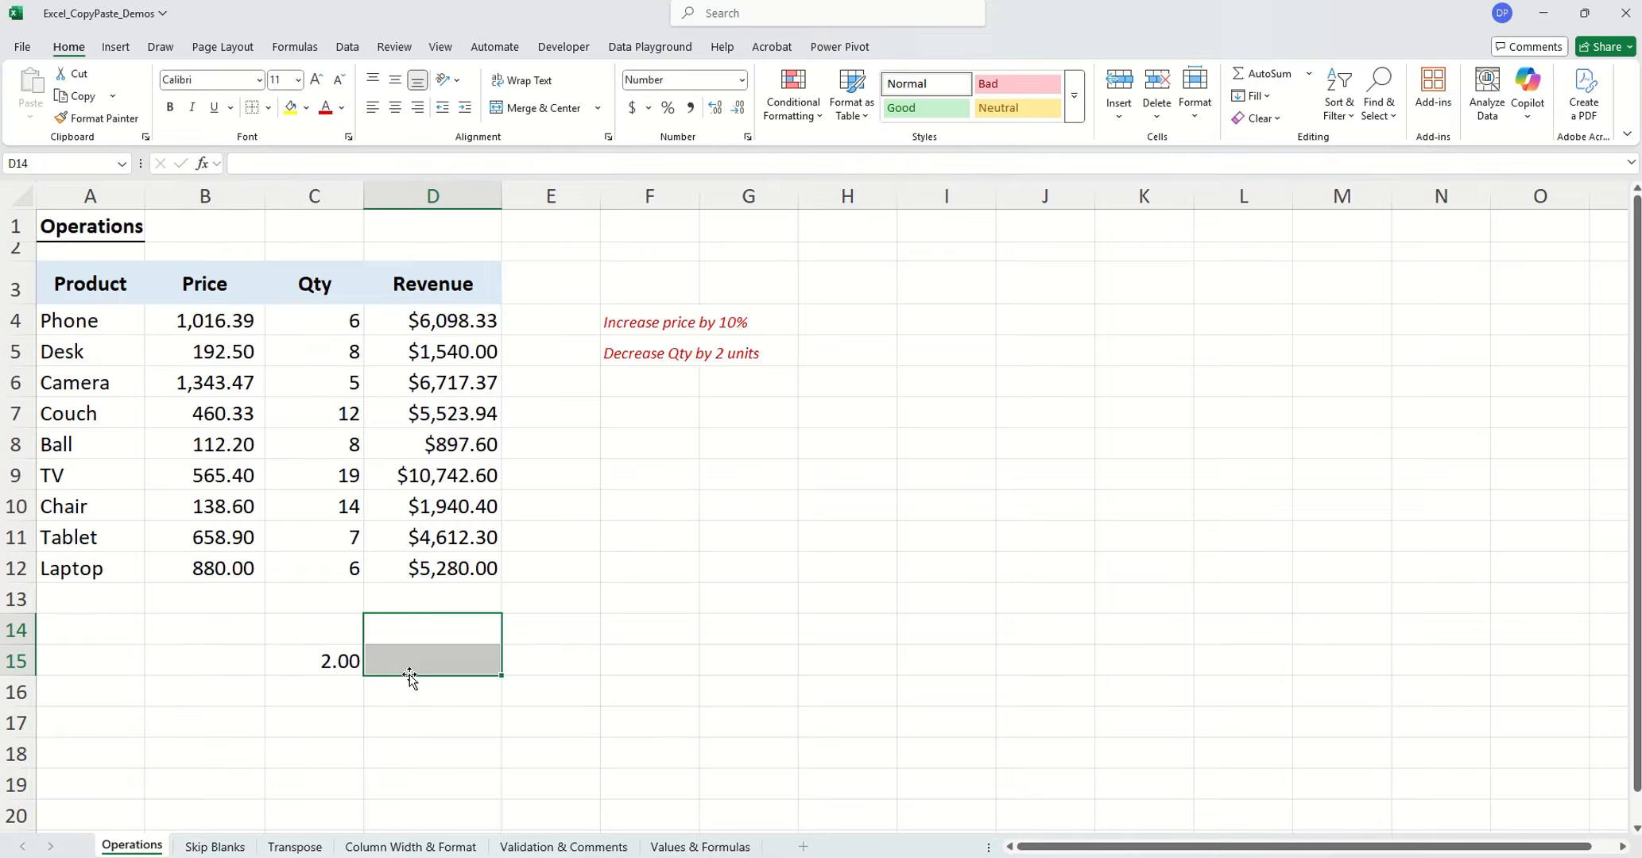
{"action": "left_click", "coordinate": [311, 662]}
{"action": "key", "text": "ctrl+c"}
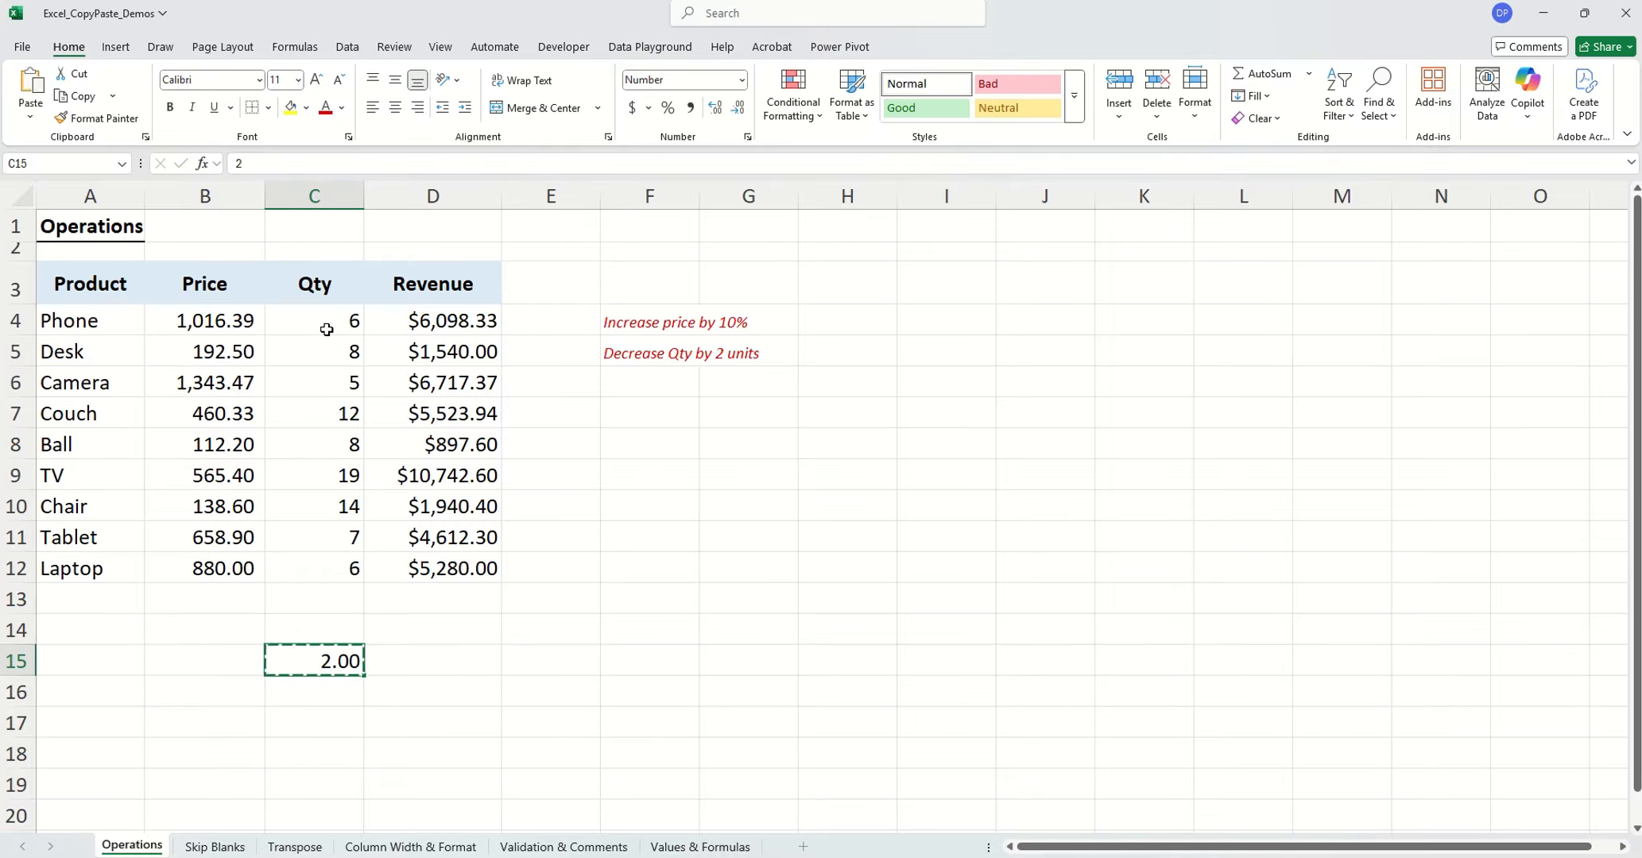
Subtract the copied value from the quantities in C4:C12 using Paste Special with the Subtract operation
{"action": "left_click", "coordinate": [330, 320]}
{"action": "left_click_drag", "start_coordinate": [329, 320], "coordinate": [353, 556]}
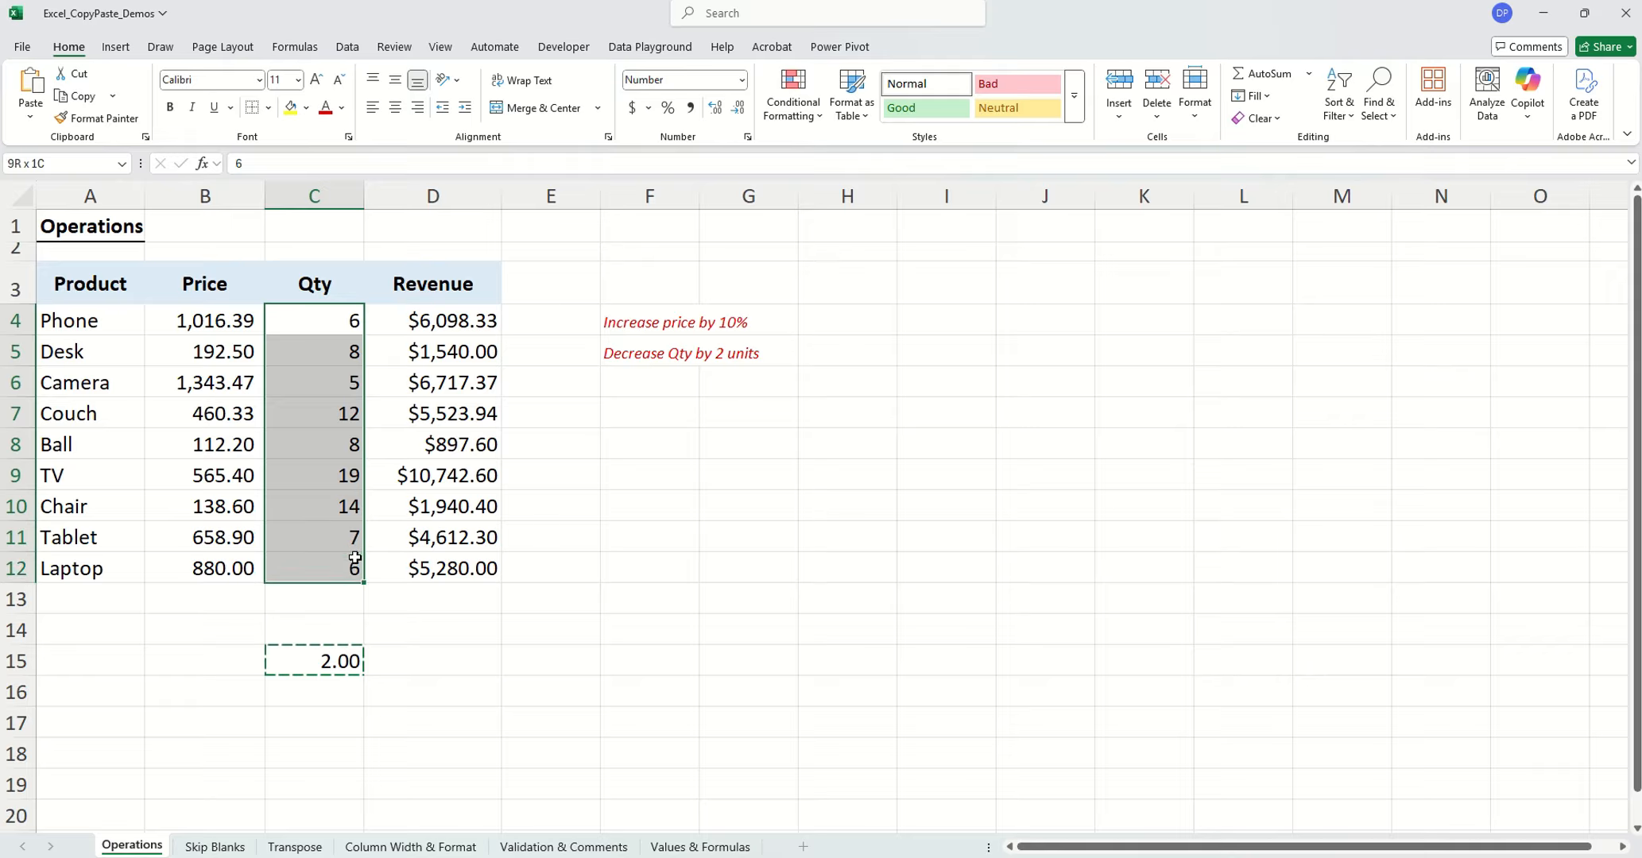
{"action": "right_click", "coordinate": [338, 516]}
{"action": "left_click", "coordinate": [411, 485]}
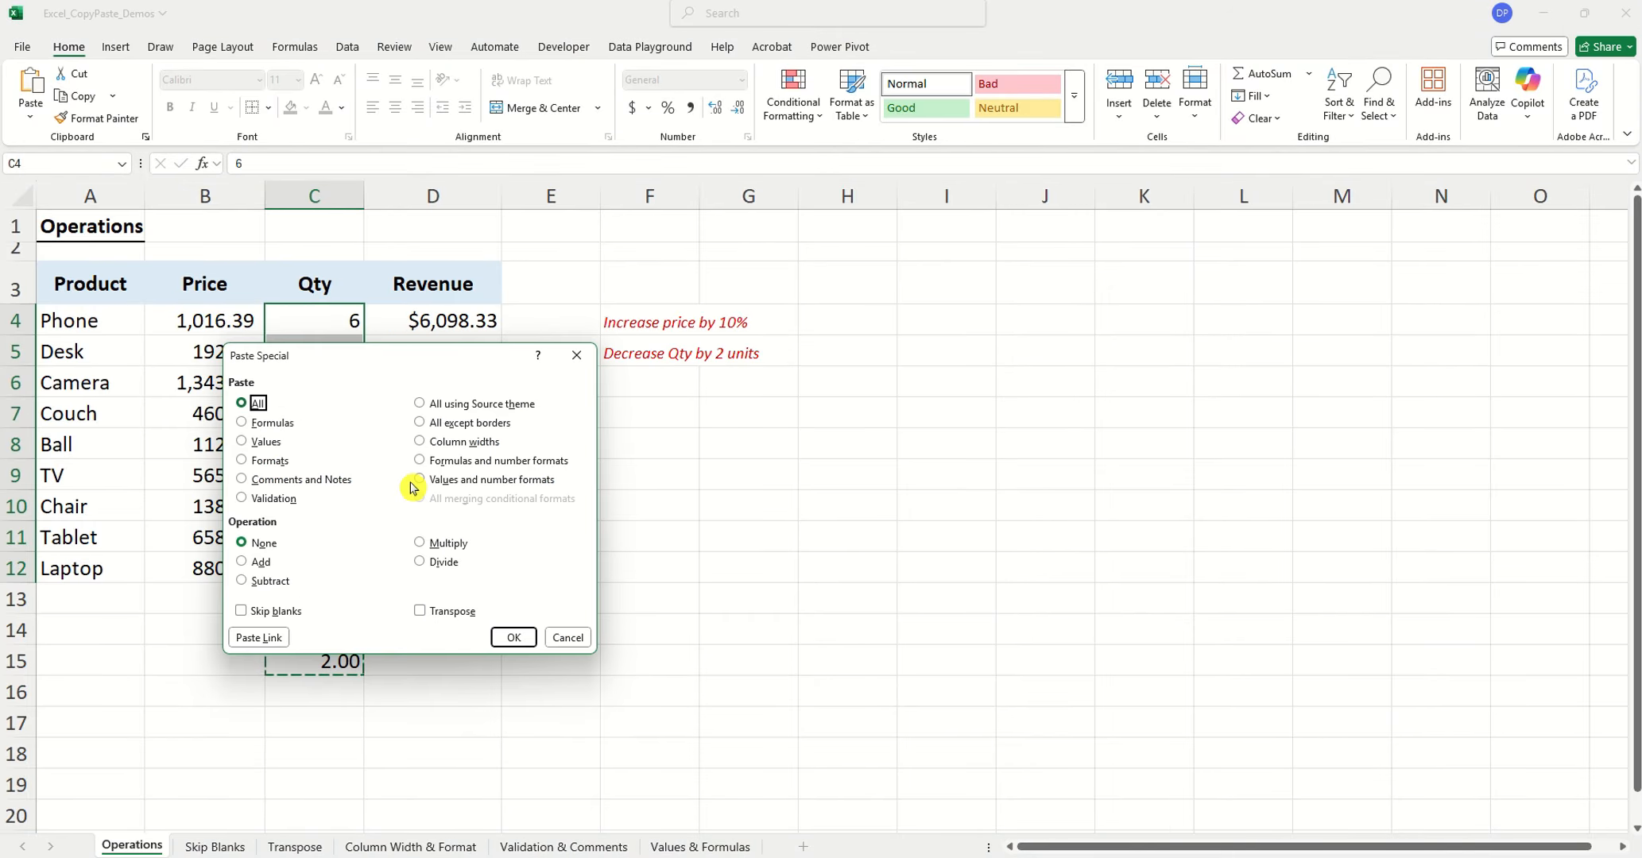
{"action": "left_click", "coordinate": [268, 582]}
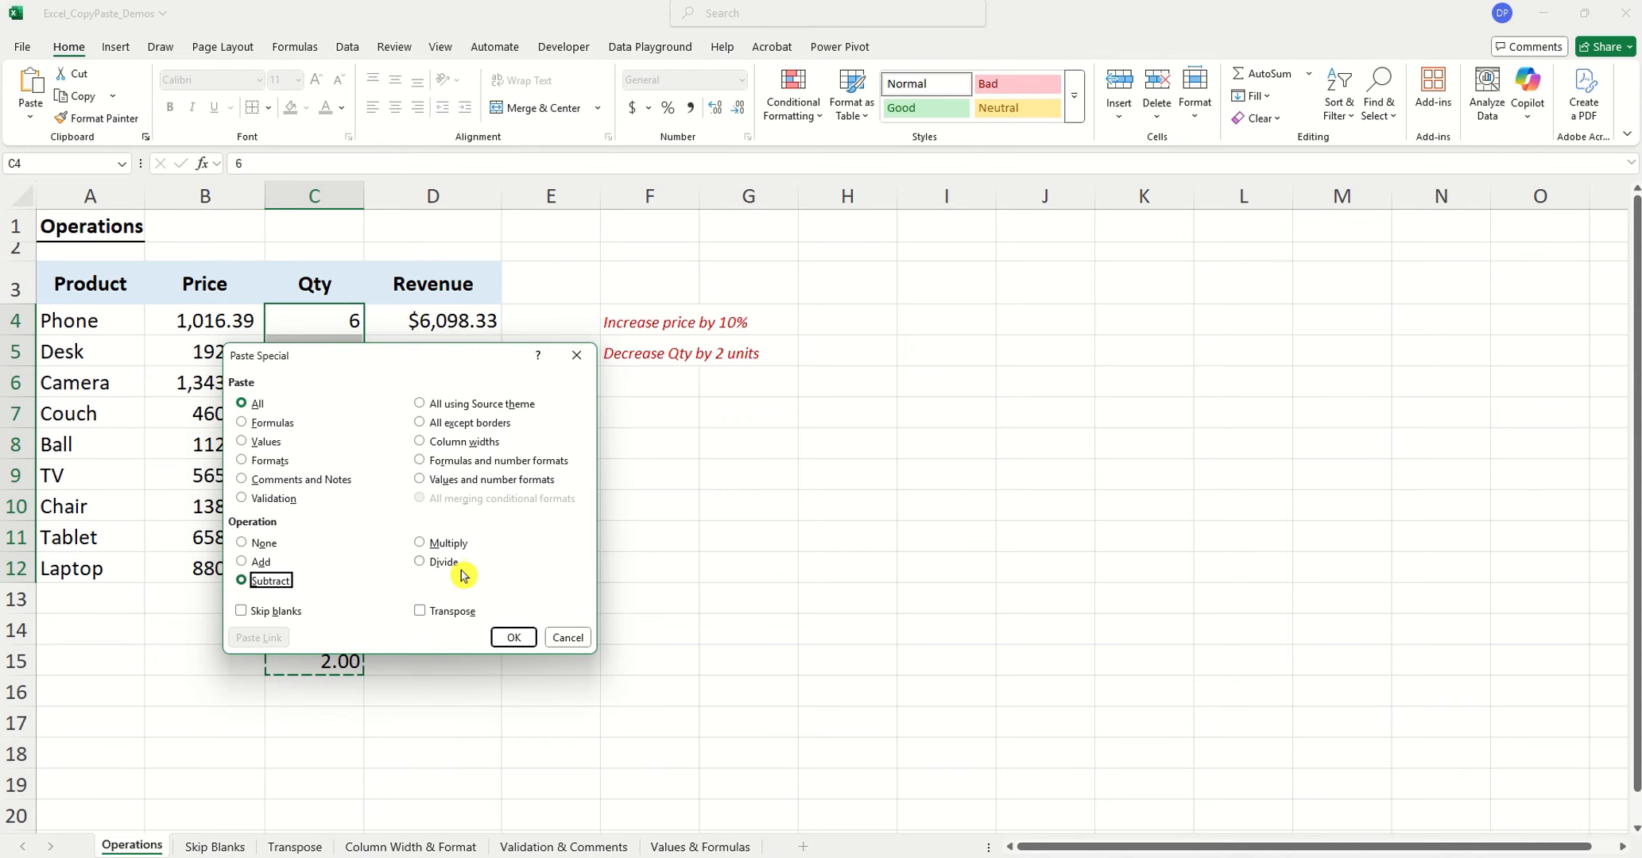
{"action": "left_click", "coordinate": [514, 639]}
{"action": "left_click", "coordinate": [391, 686]}
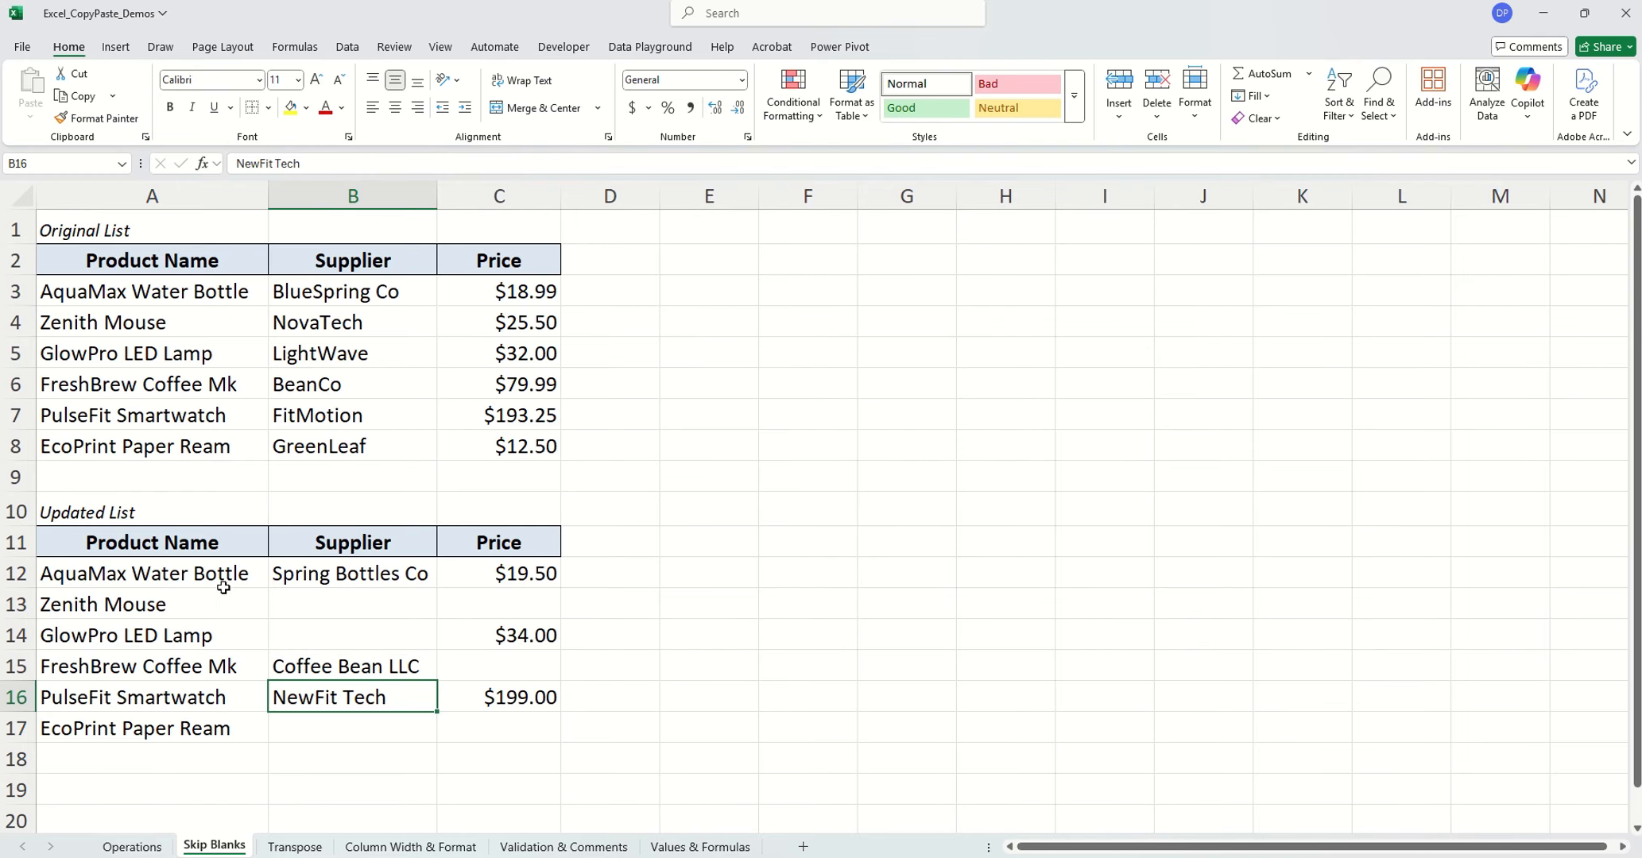
Copy the Updated List data rows in A12:C17 on the Skip Blanks sheet
{"action": "left_click", "coordinate": [384, 578]}
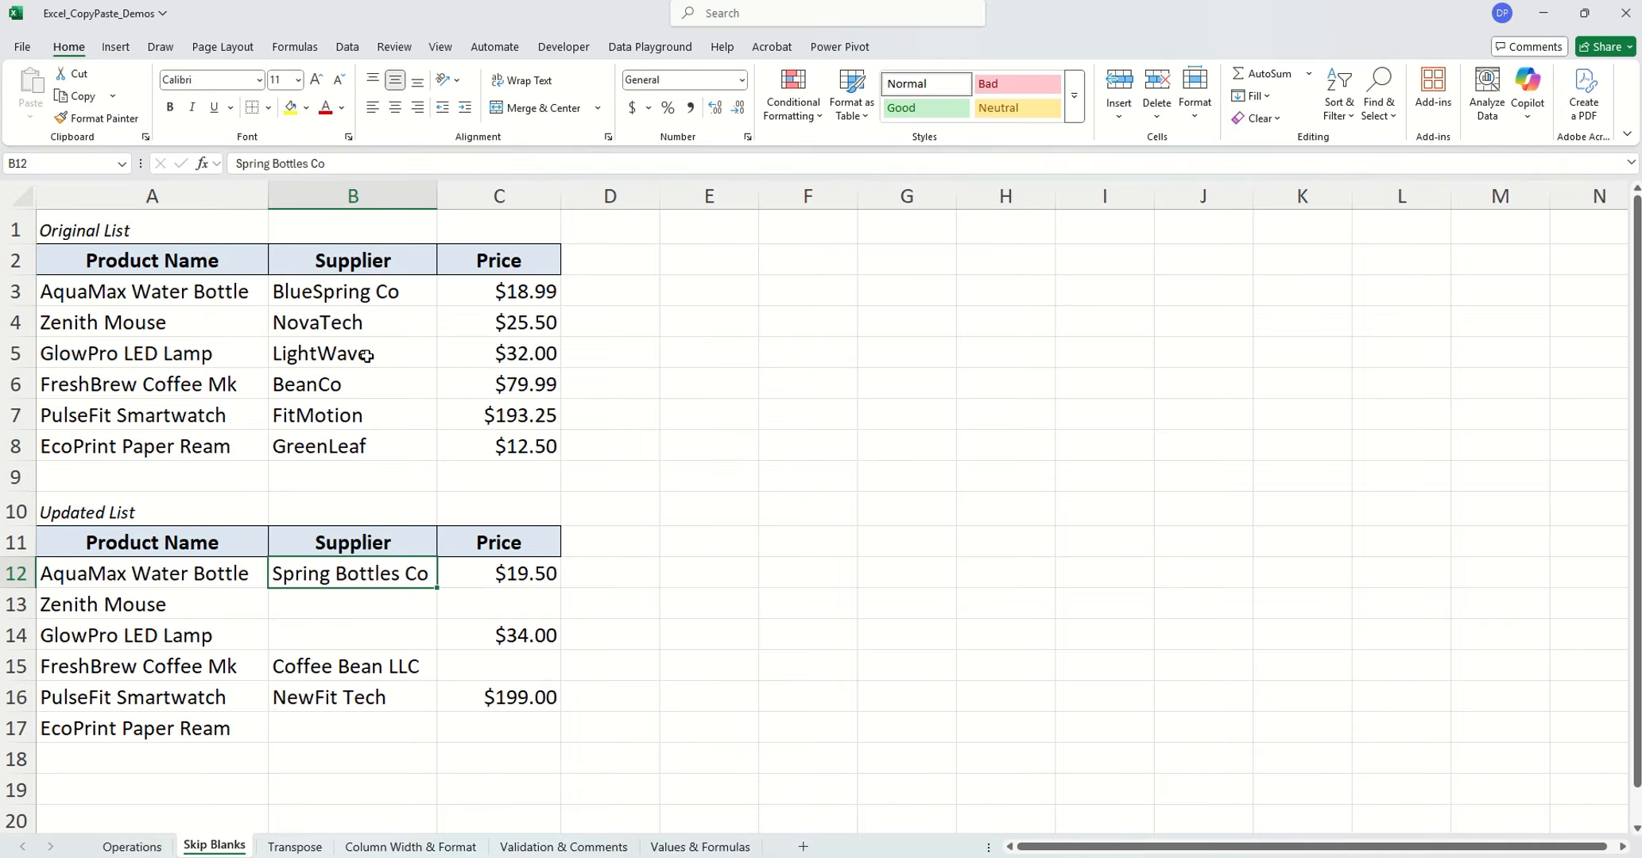
{"action": "left_click", "coordinate": [137, 575]}
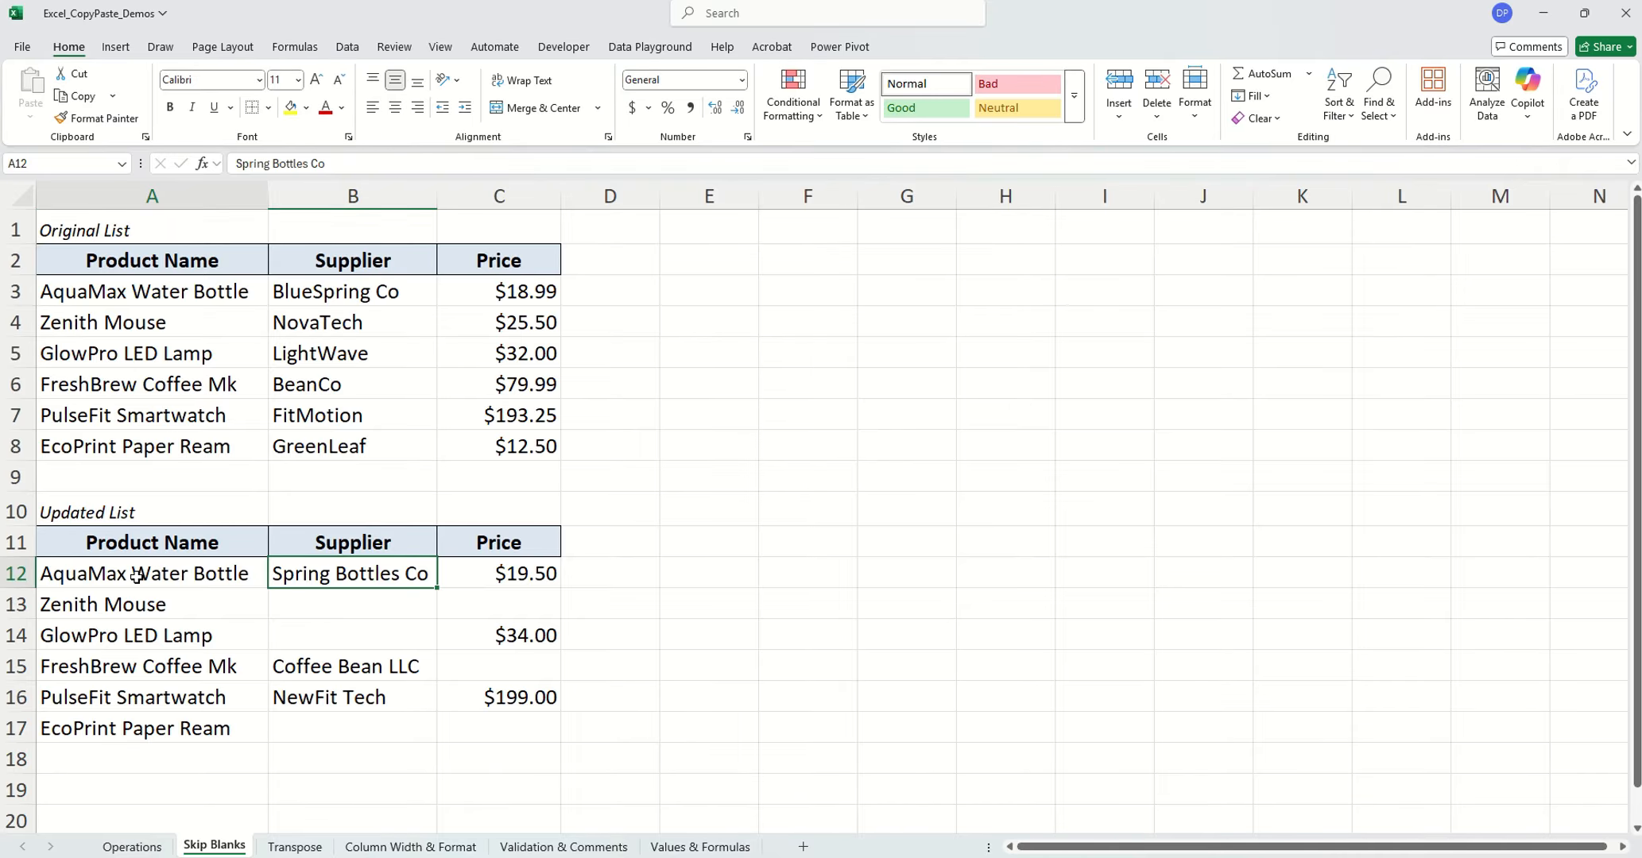
{"action": "left_click_drag", "start_coordinate": [137, 575], "coordinate": [476, 723]}
{"action": "key", "text": "ctrl+c"}
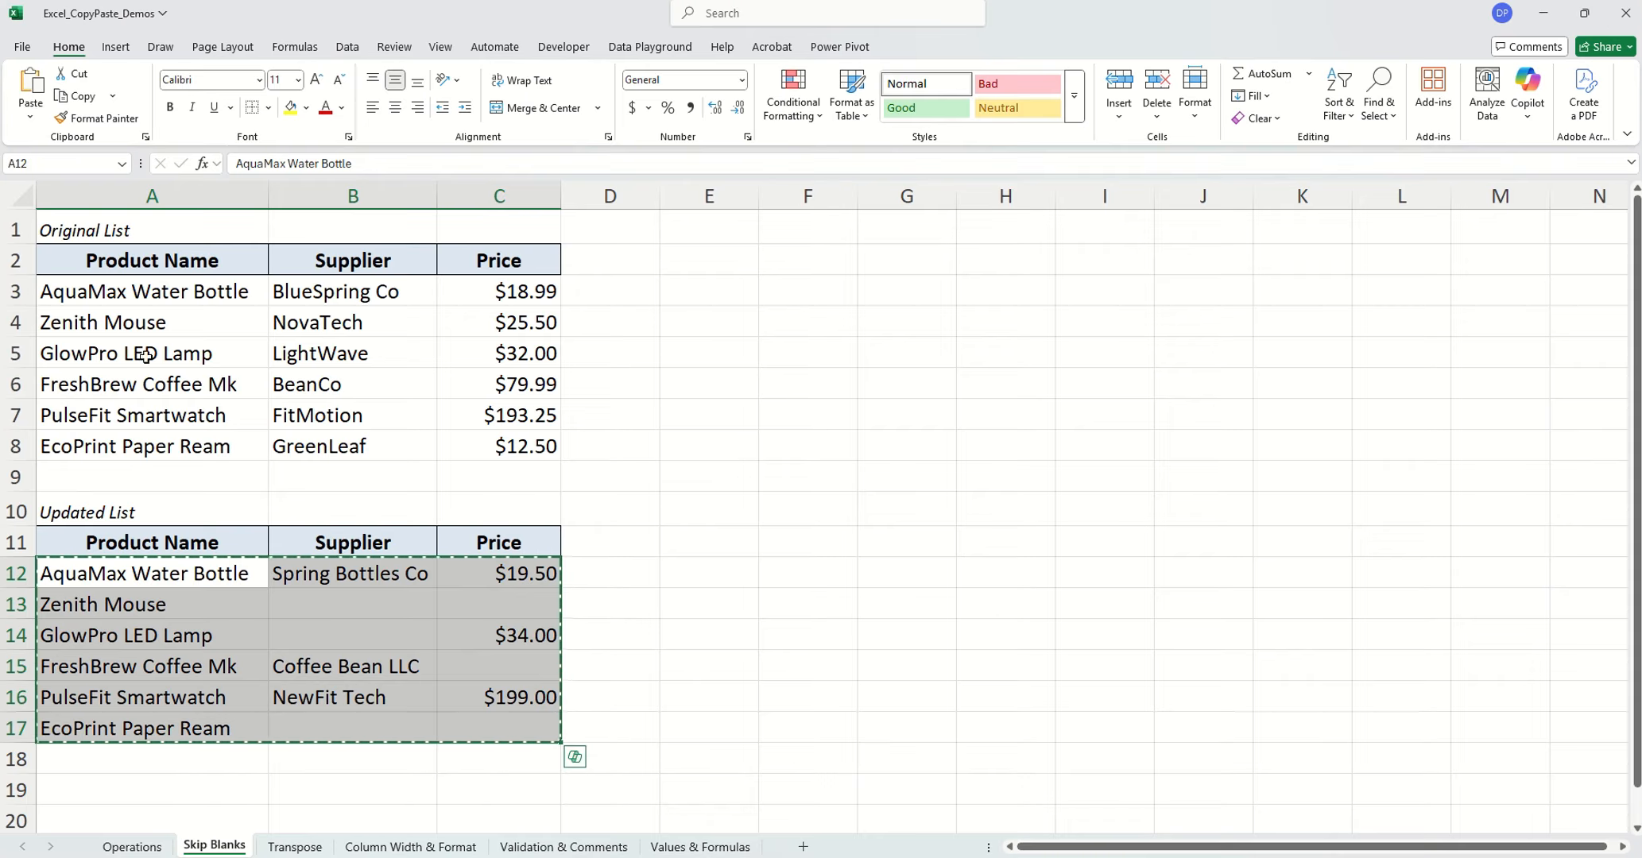
Paste the copied rows over the Original List starting at A3 using Paste Special with Skip blanks enabled
{"action": "left_click", "coordinate": [96, 291]}
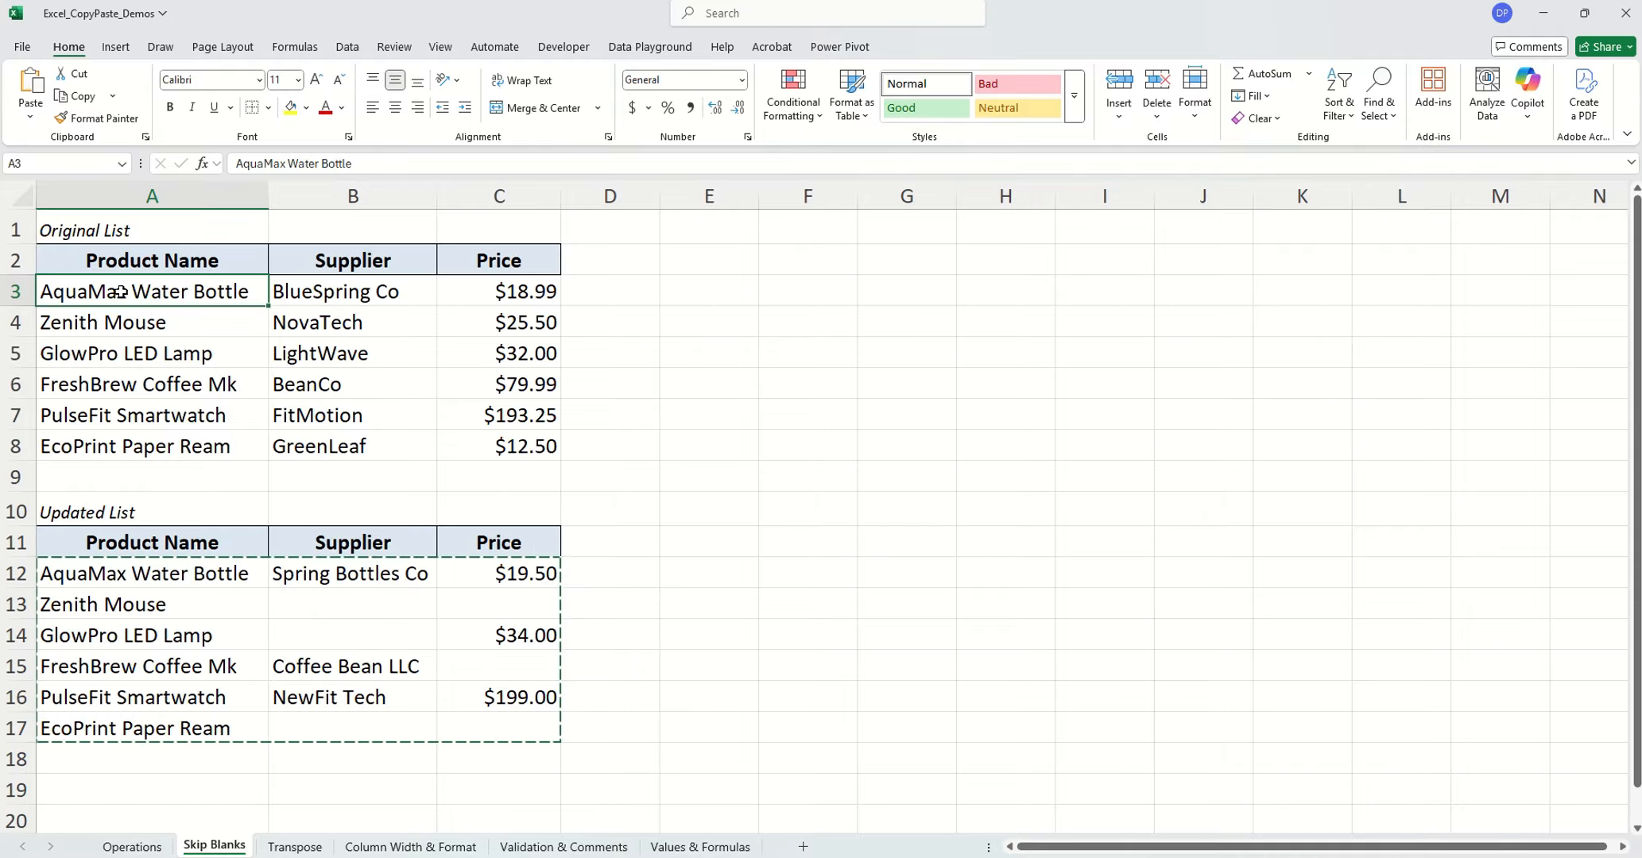
{"action": "right_click", "coordinate": [119, 293]}
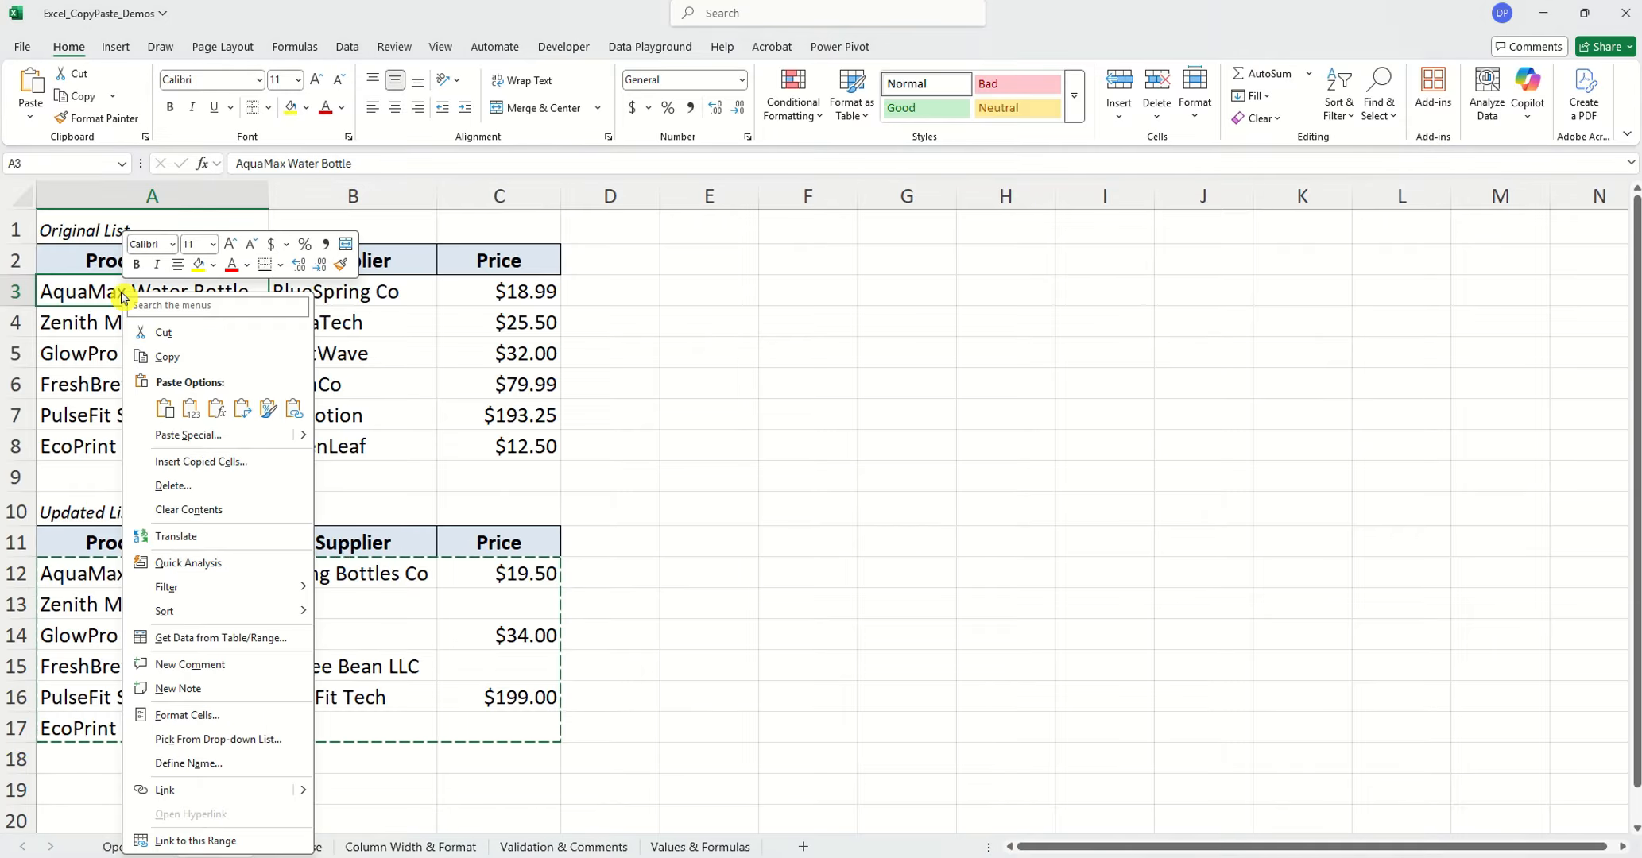
{"action": "left_click", "coordinate": [201, 436]}
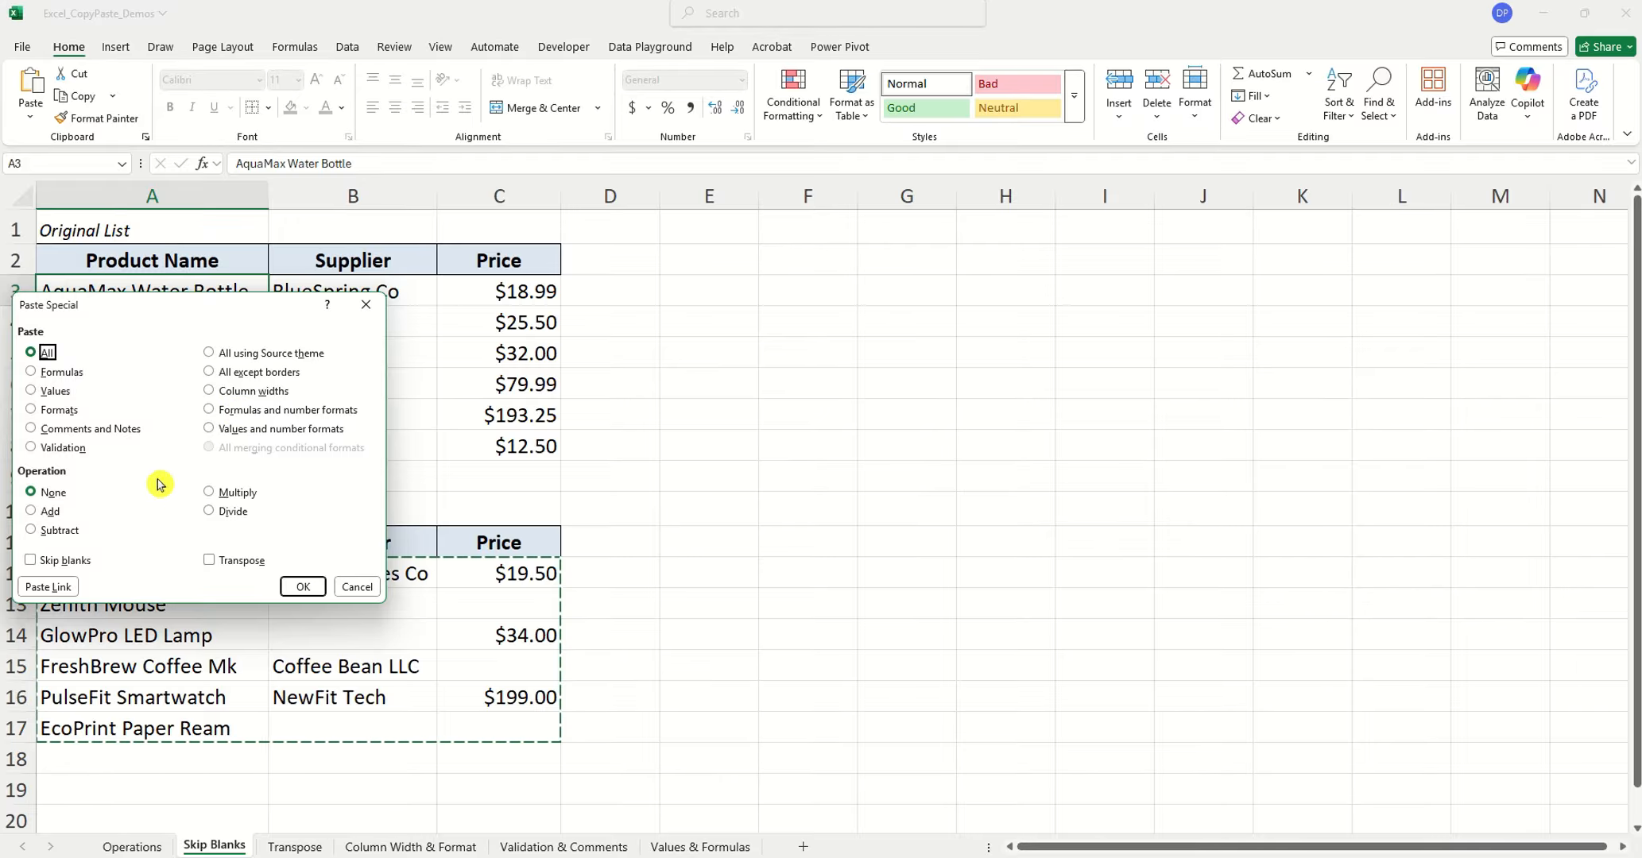
{"action": "left_click", "coordinate": [72, 561]}
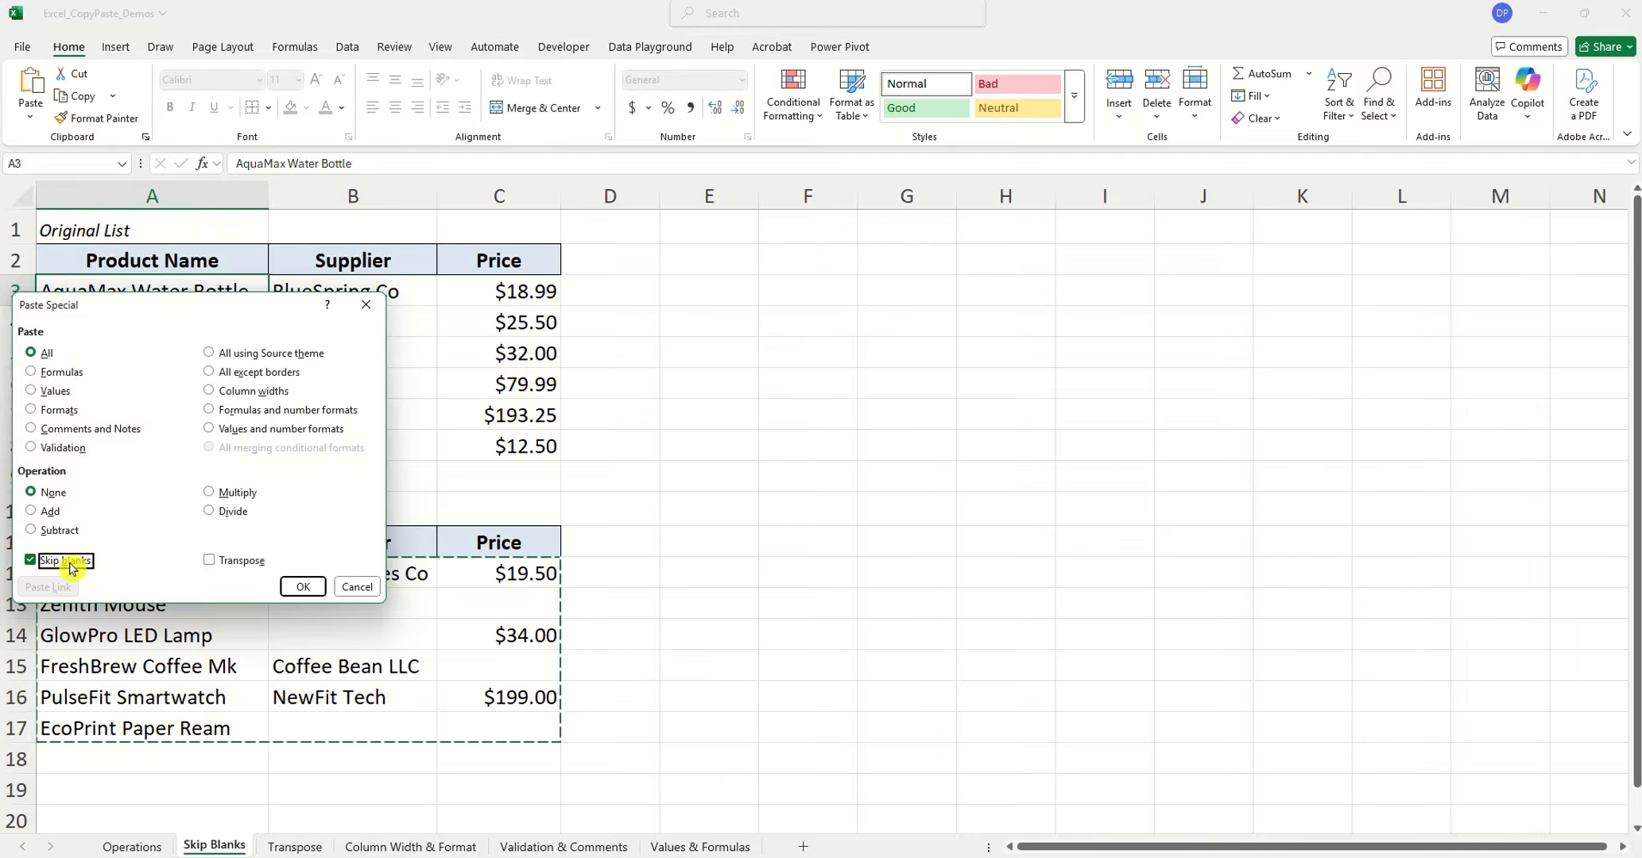
{"action": "left_click_drag", "start_coordinate": [202, 310], "coordinate": [767, 318]}
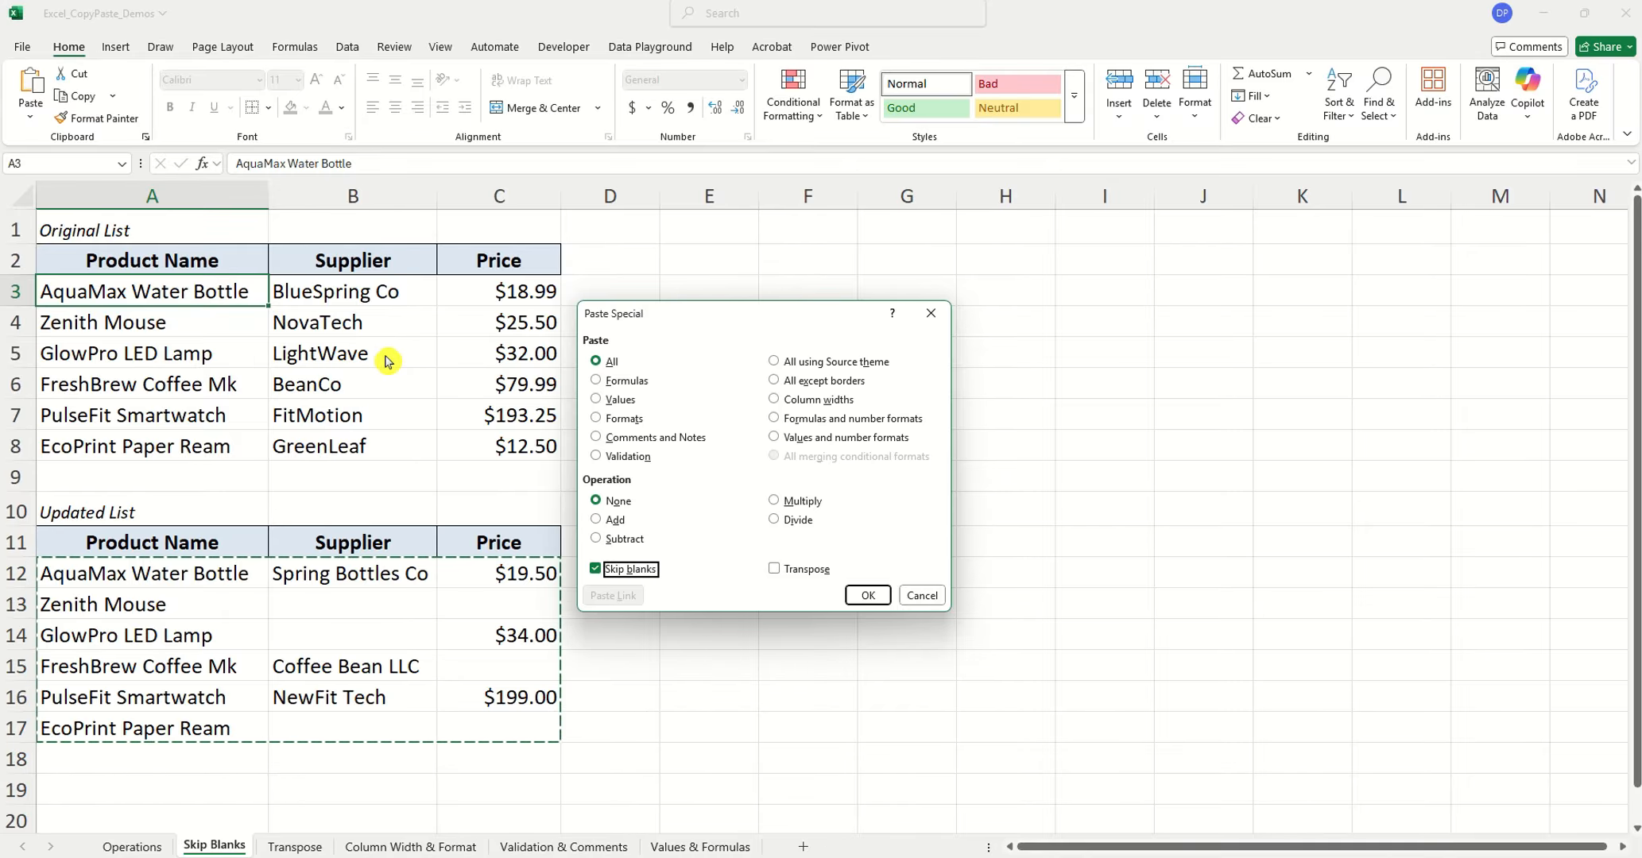
{"action": "left_click", "coordinate": [867, 595]}
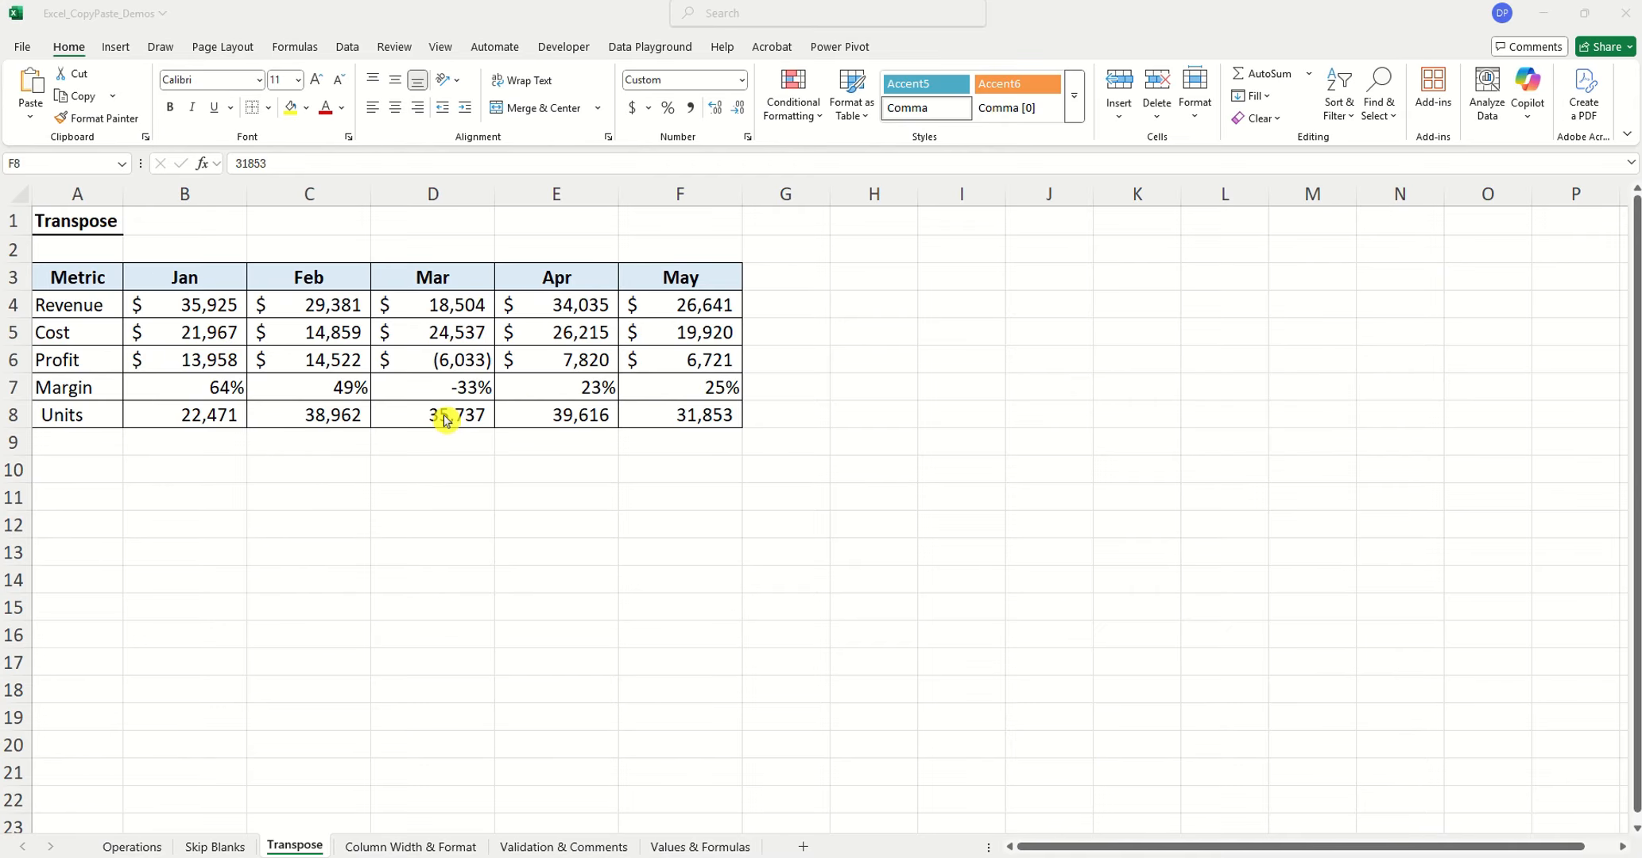
Copy the metrics table A3:F8 on the Transpose sheet and paste it transposed at A11 using Paste Special
{"action": "left_click_drag", "start_coordinate": [77, 277], "coordinate": [682, 414]}
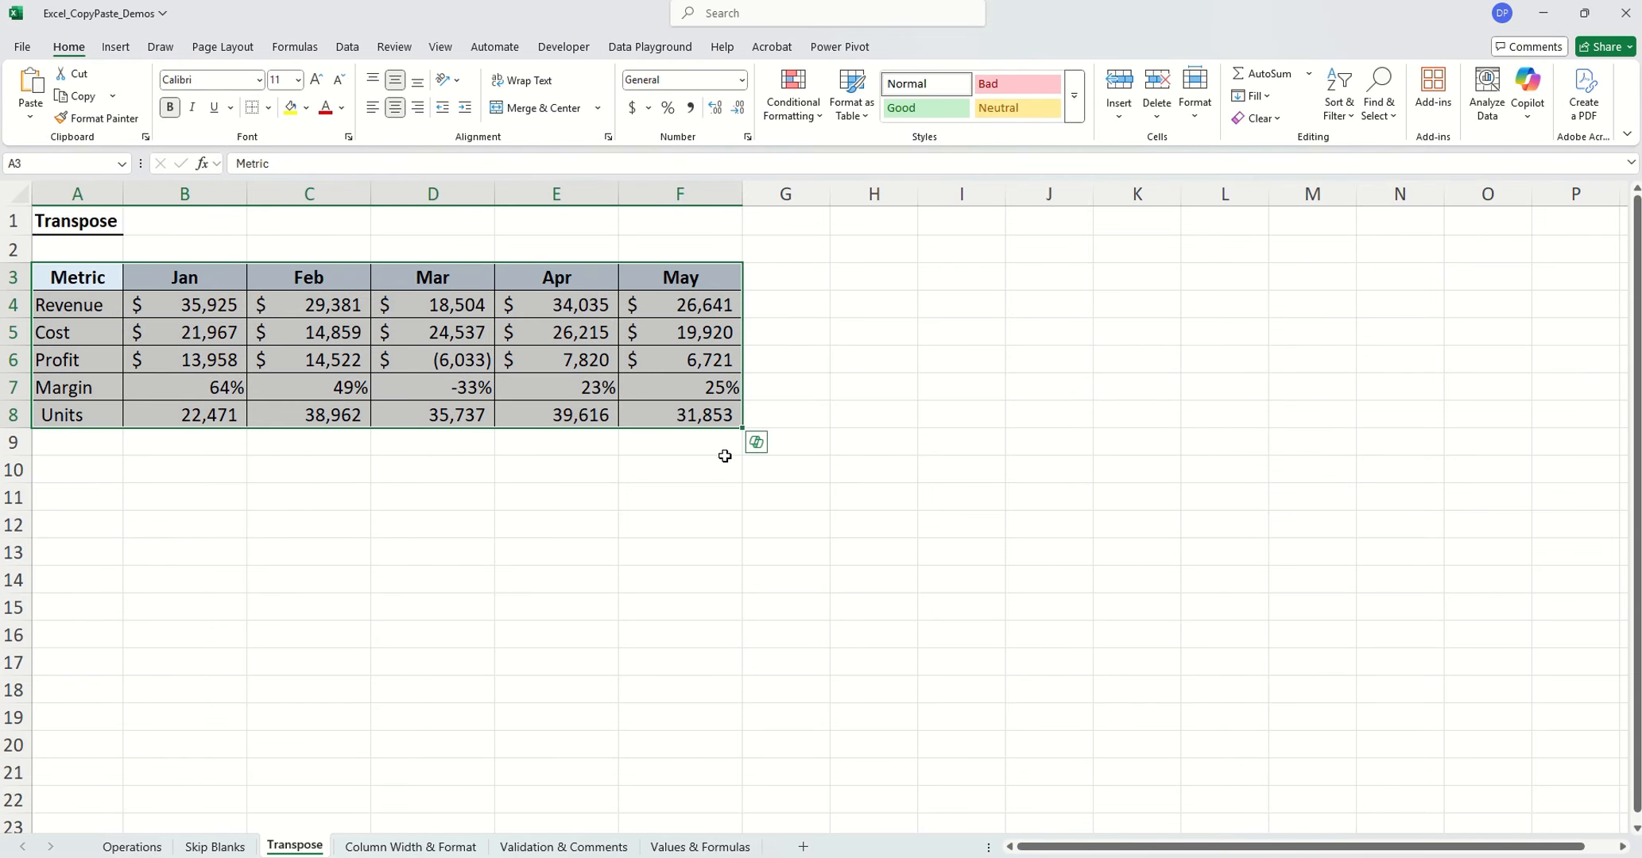
{"action": "key", "text": "ctrl+c"}
{"action": "left_click", "coordinate": [83, 492]}
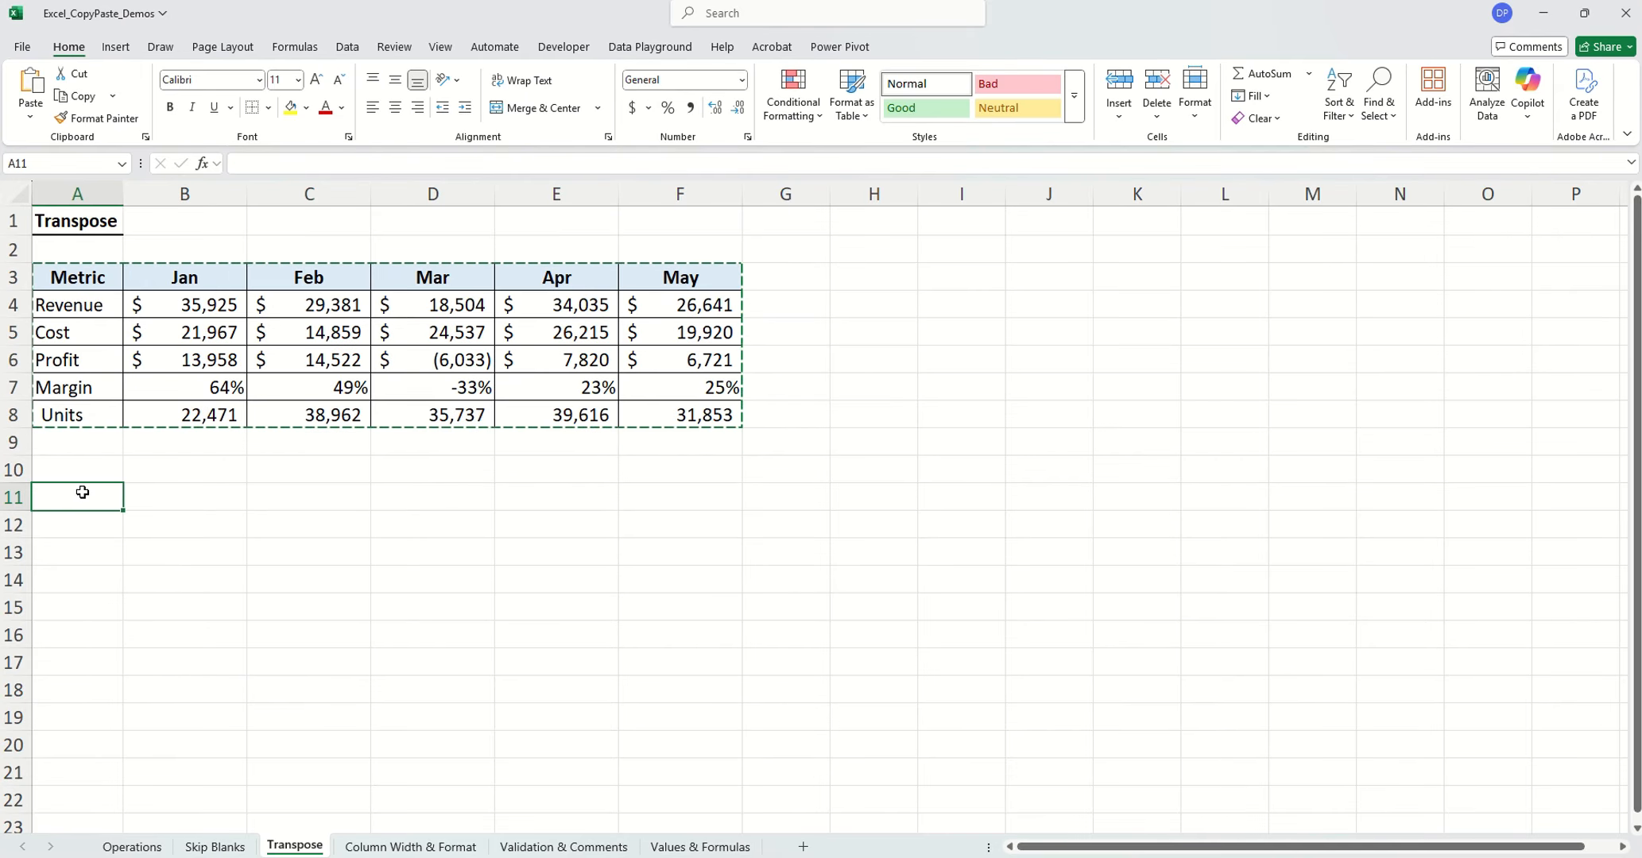
{"action": "right_click", "coordinate": [83, 492]}
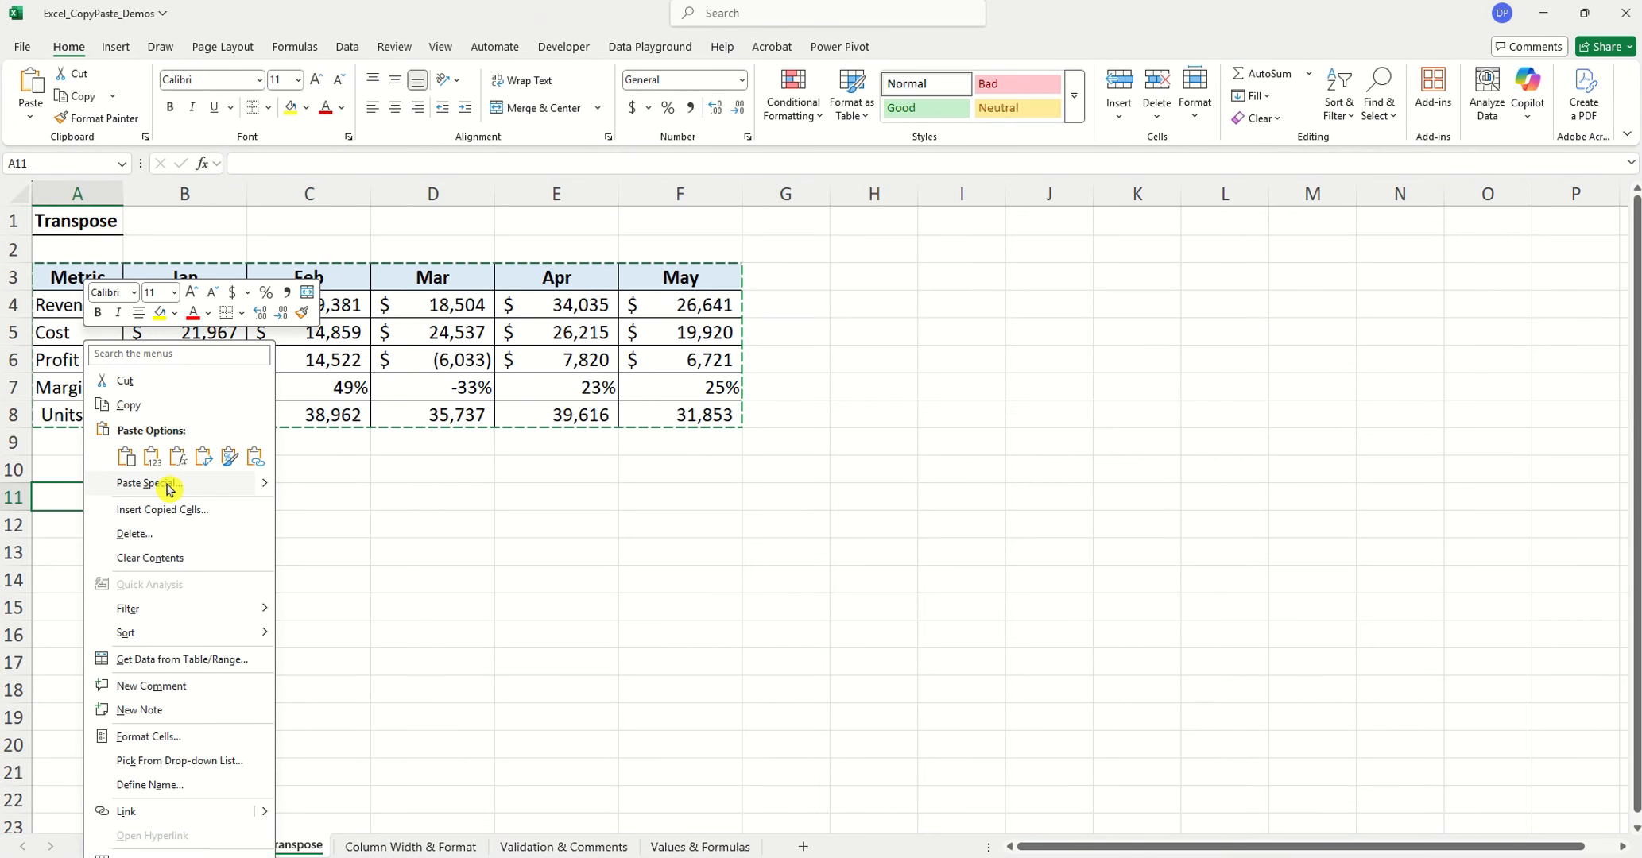
{"action": "left_click", "coordinate": [169, 489]}
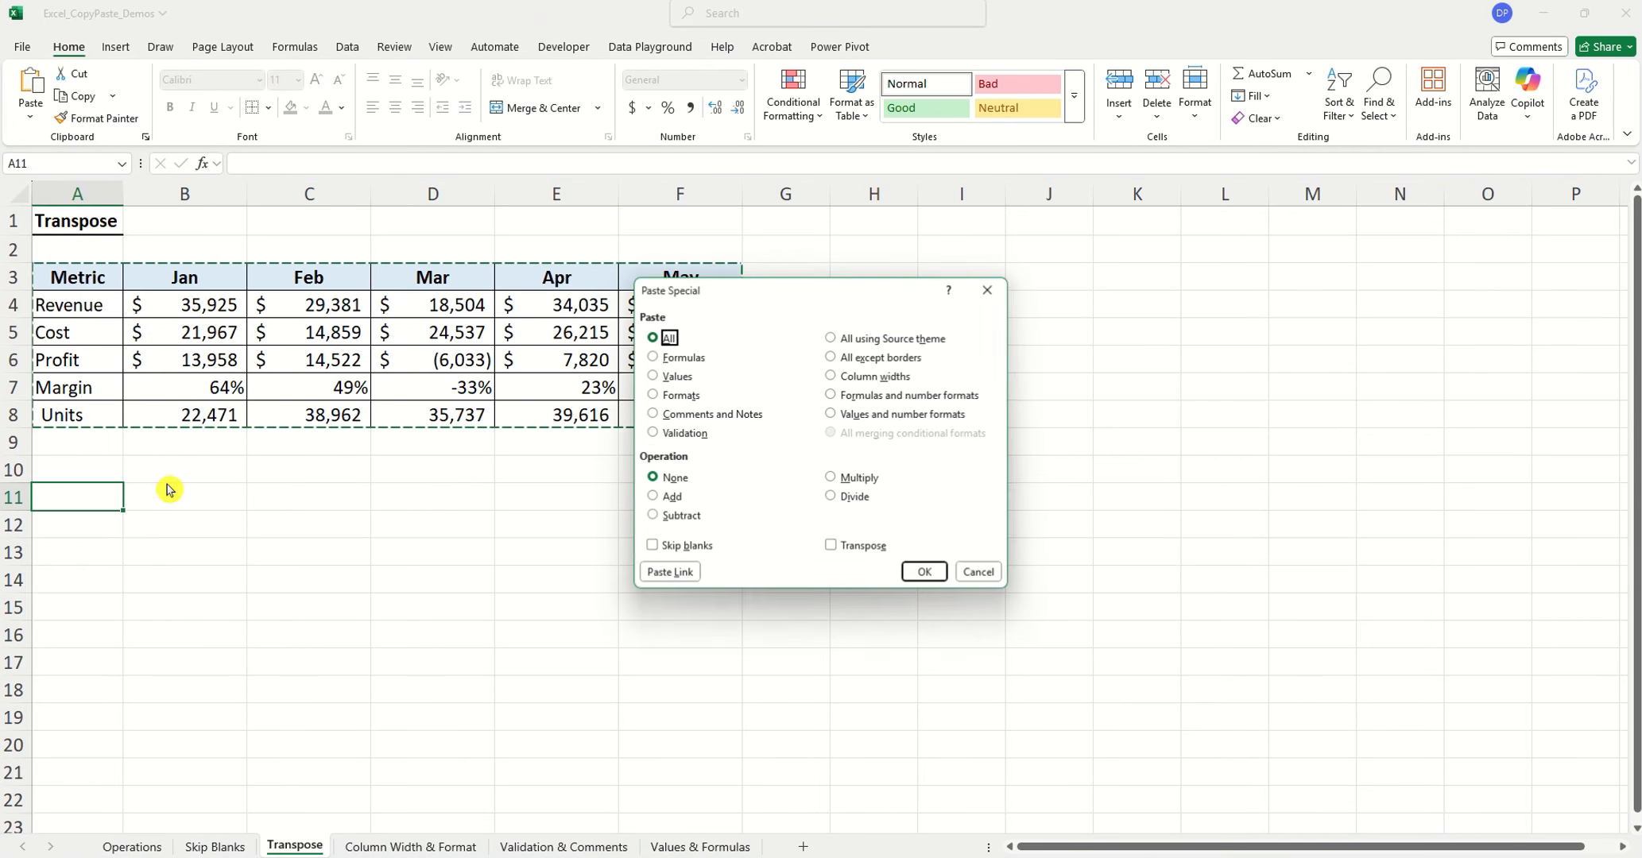
{"action": "left_click", "coordinate": [829, 547]}
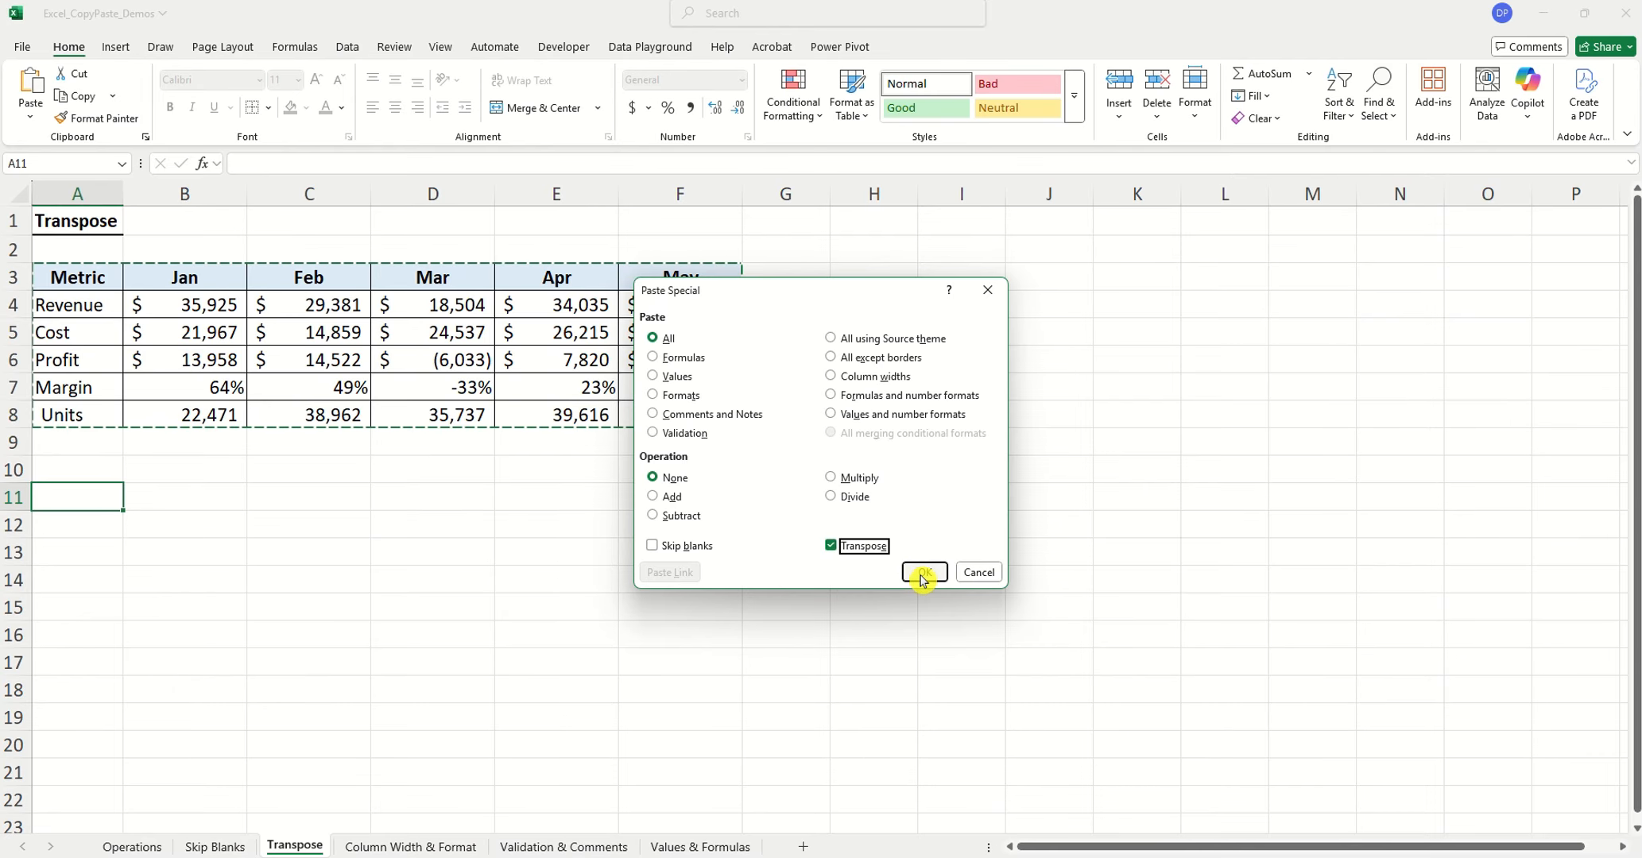
{"action": "left_click", "coordinate": [923, 573]}
{"action": "left_click", "coordinate": [212, 595]}
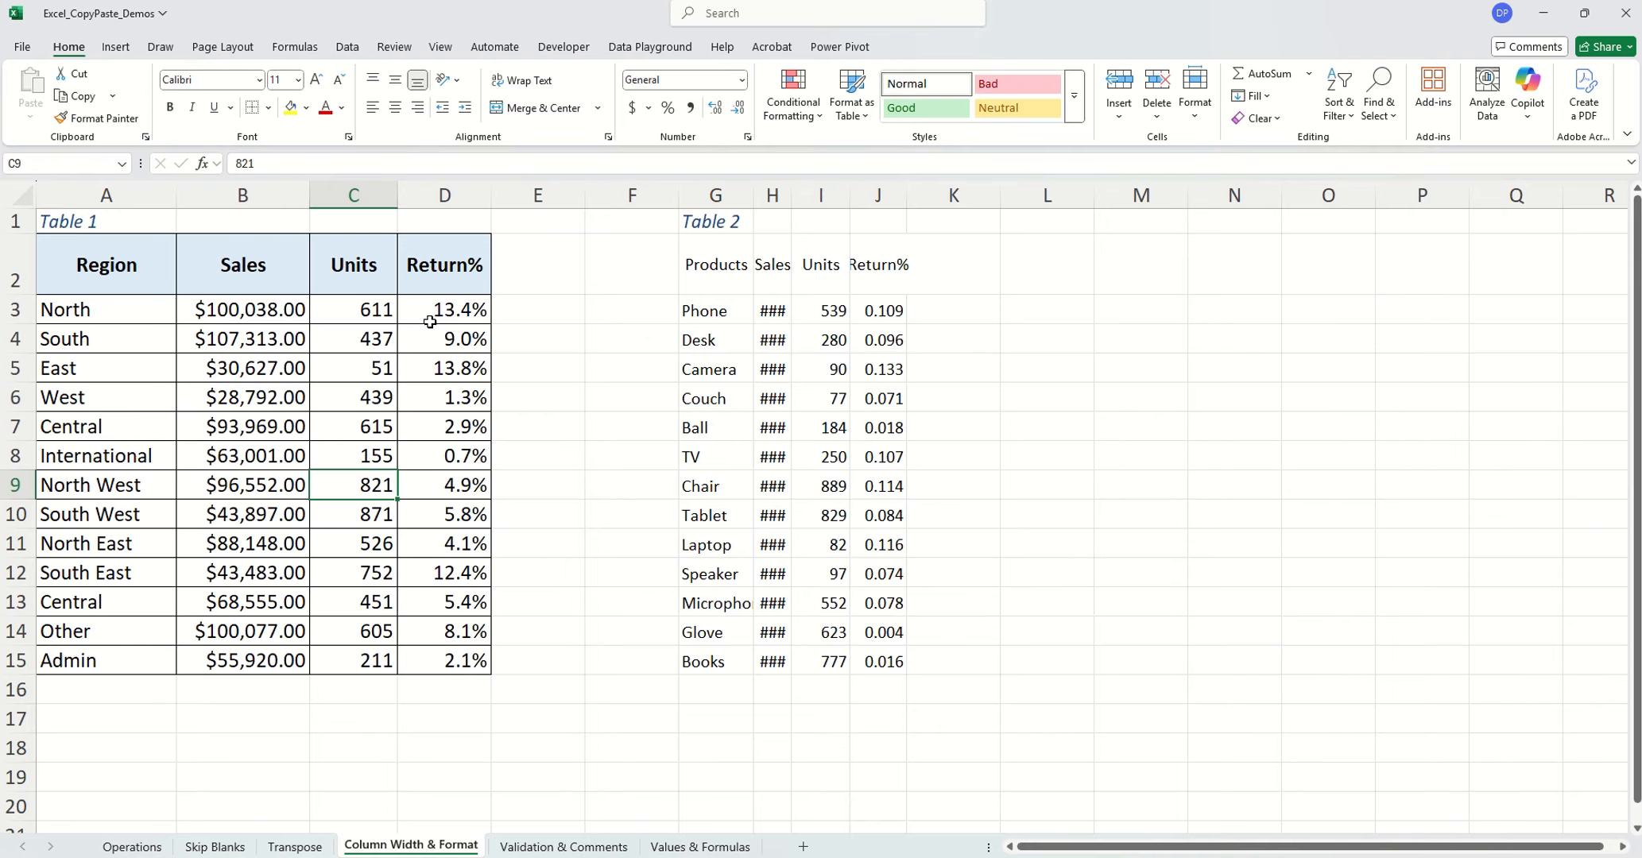
Copy columns A:D on the Column Width & Format sheet and paste only their column widths onto Table 2 from G1
{"action": "left_click_drag", "start_coordinate": [120, 199], "coordinate": [422, 197]}
{"action": "key", "text": "ctrl+c"}
{"action": "right_click", "coordinate": [699, 229]}
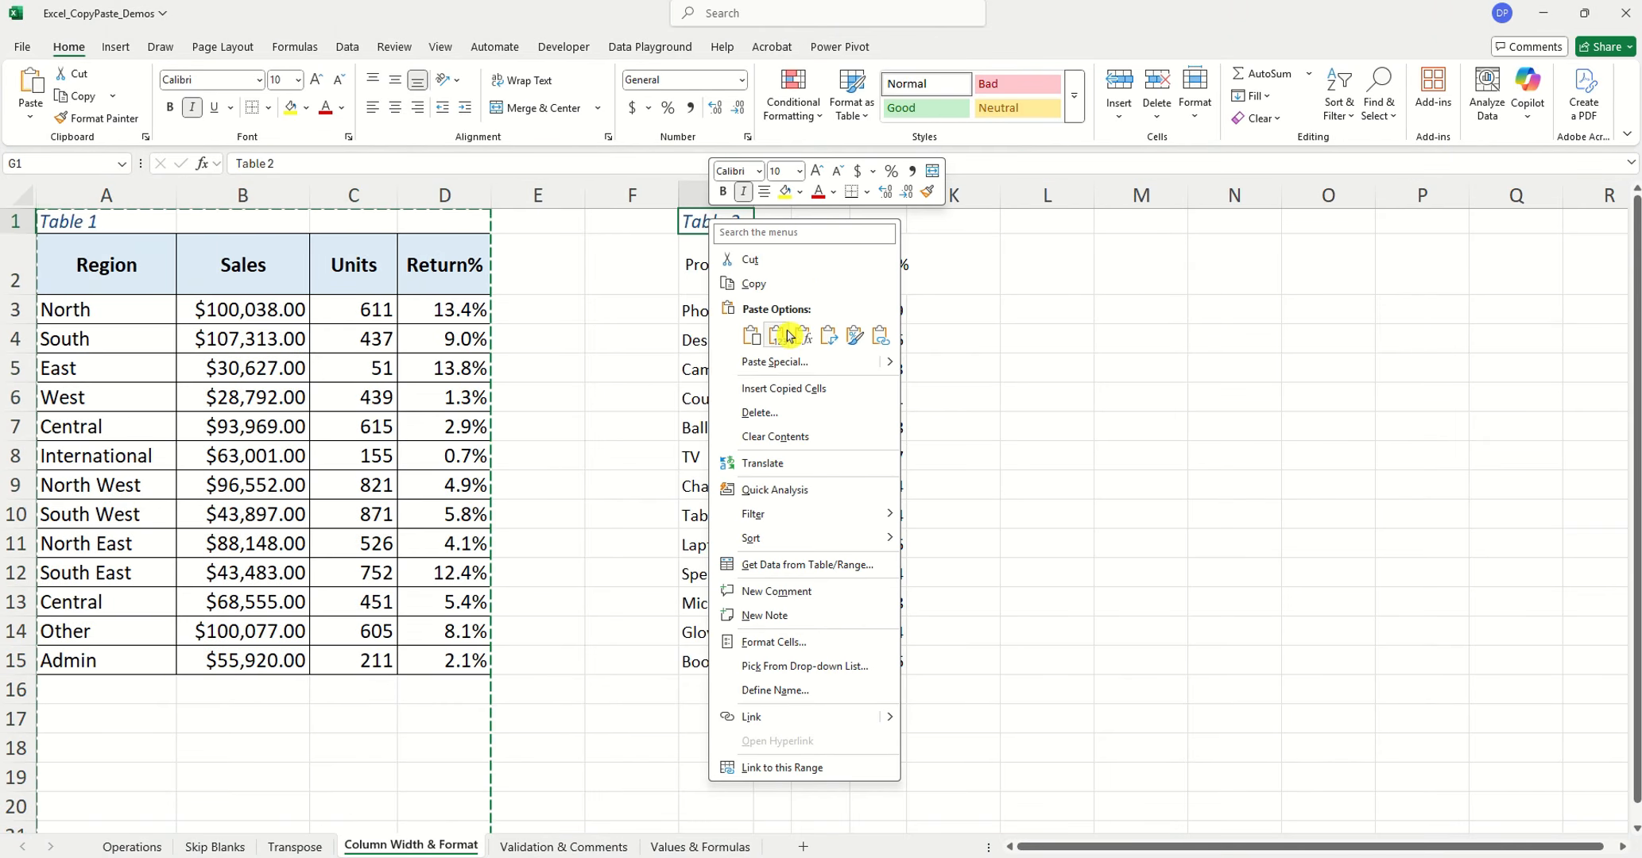
{"action": "left_click", "coordinate": [786, 361]}
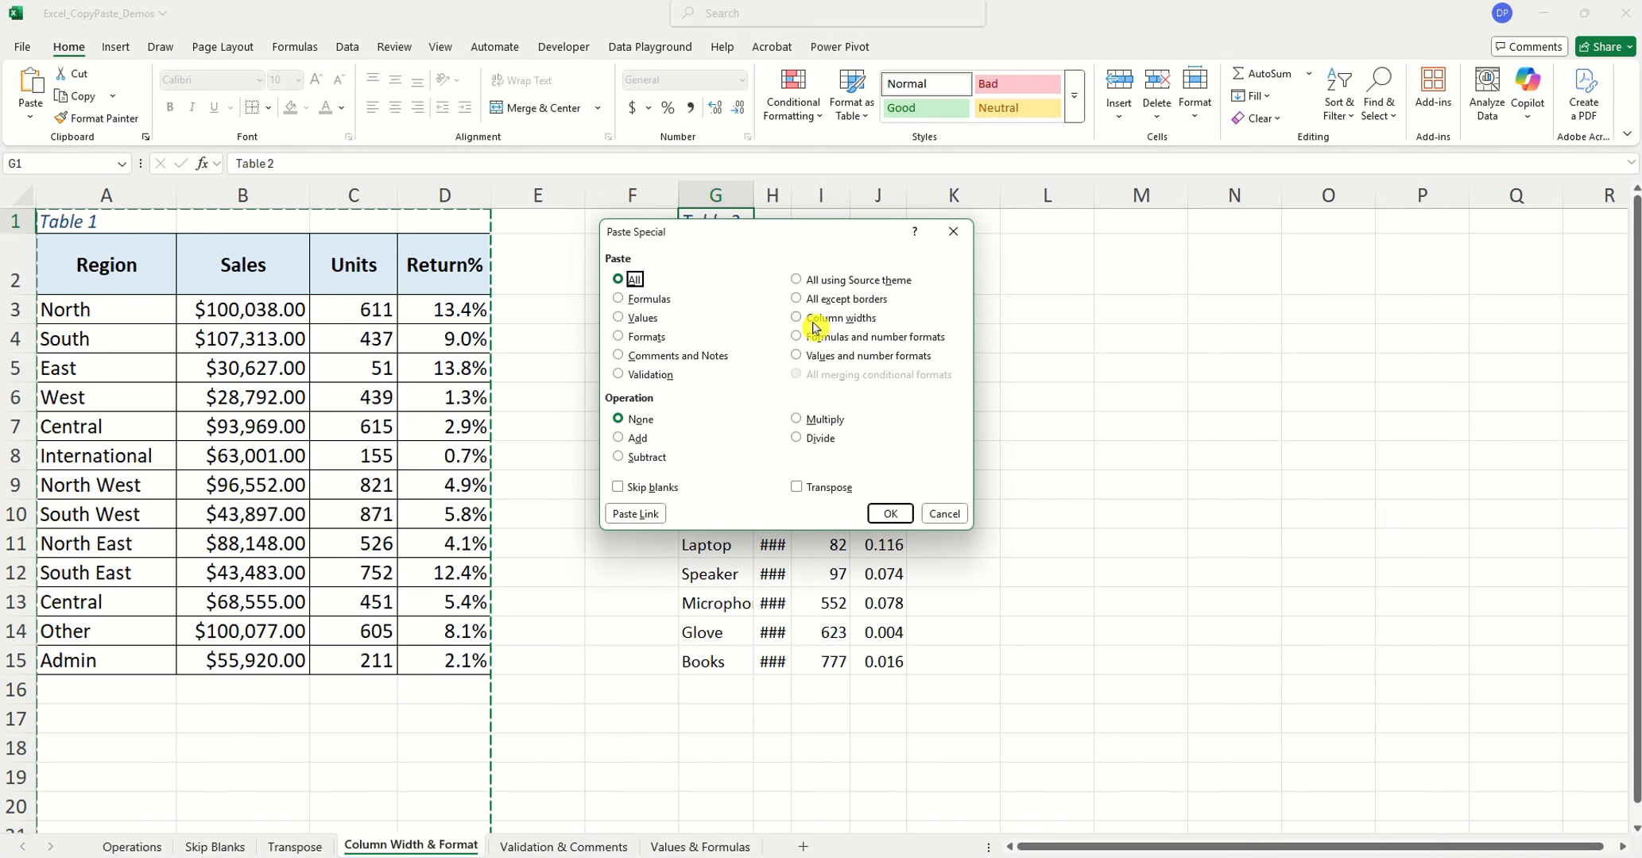
{"action": "left_click", "coordinate": [809, 319]}
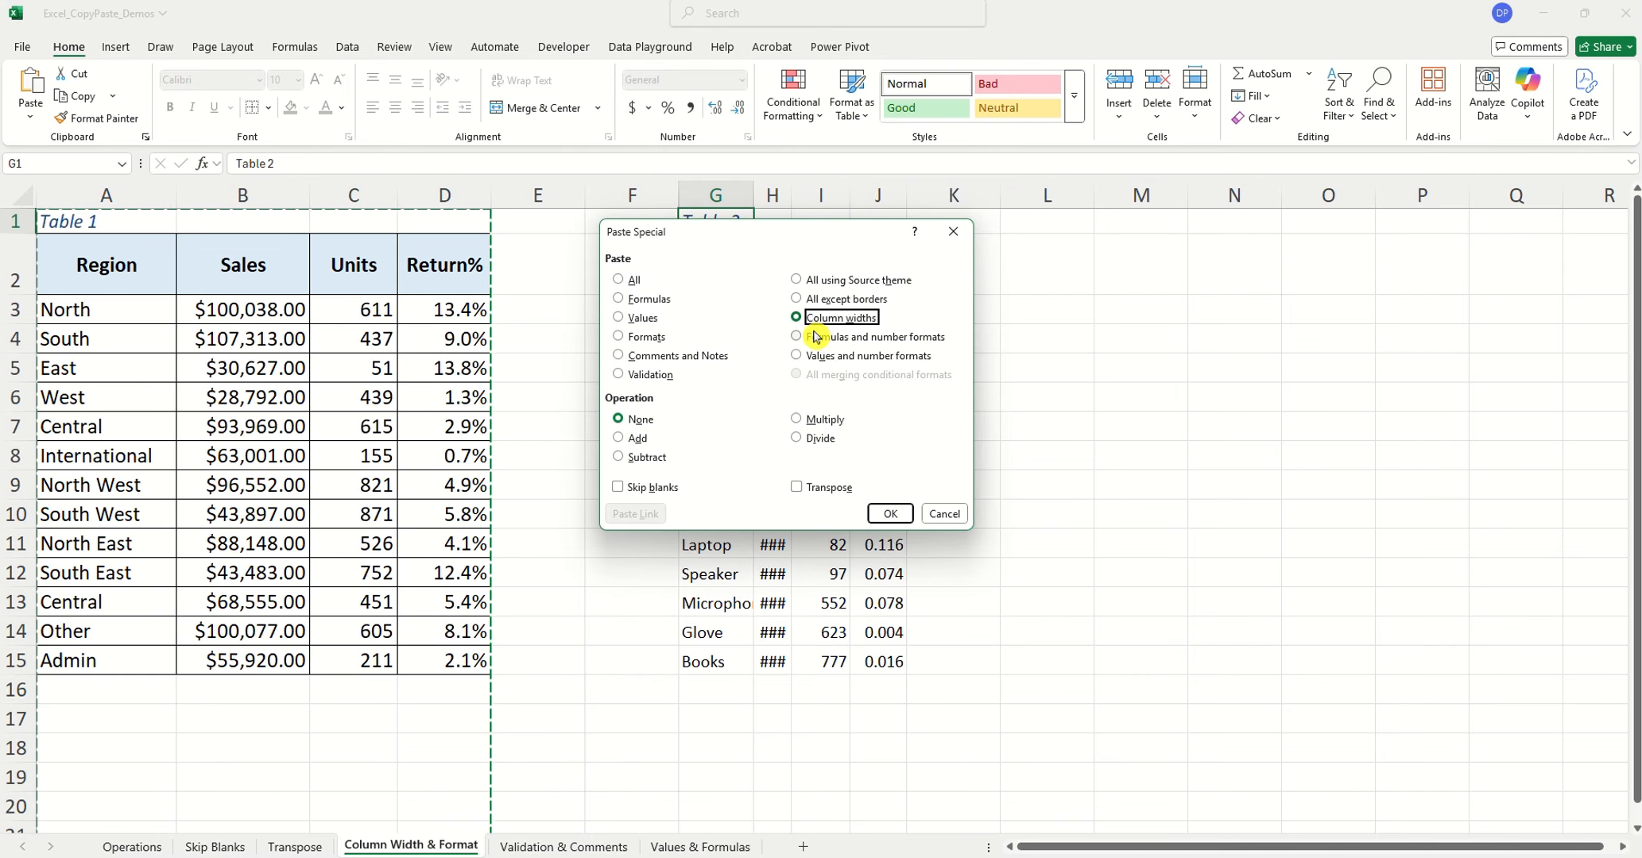
{"action": "left_click", "coordinate": [890, 513]}
{"action": "left_click", "coordinate": [888, 660]}
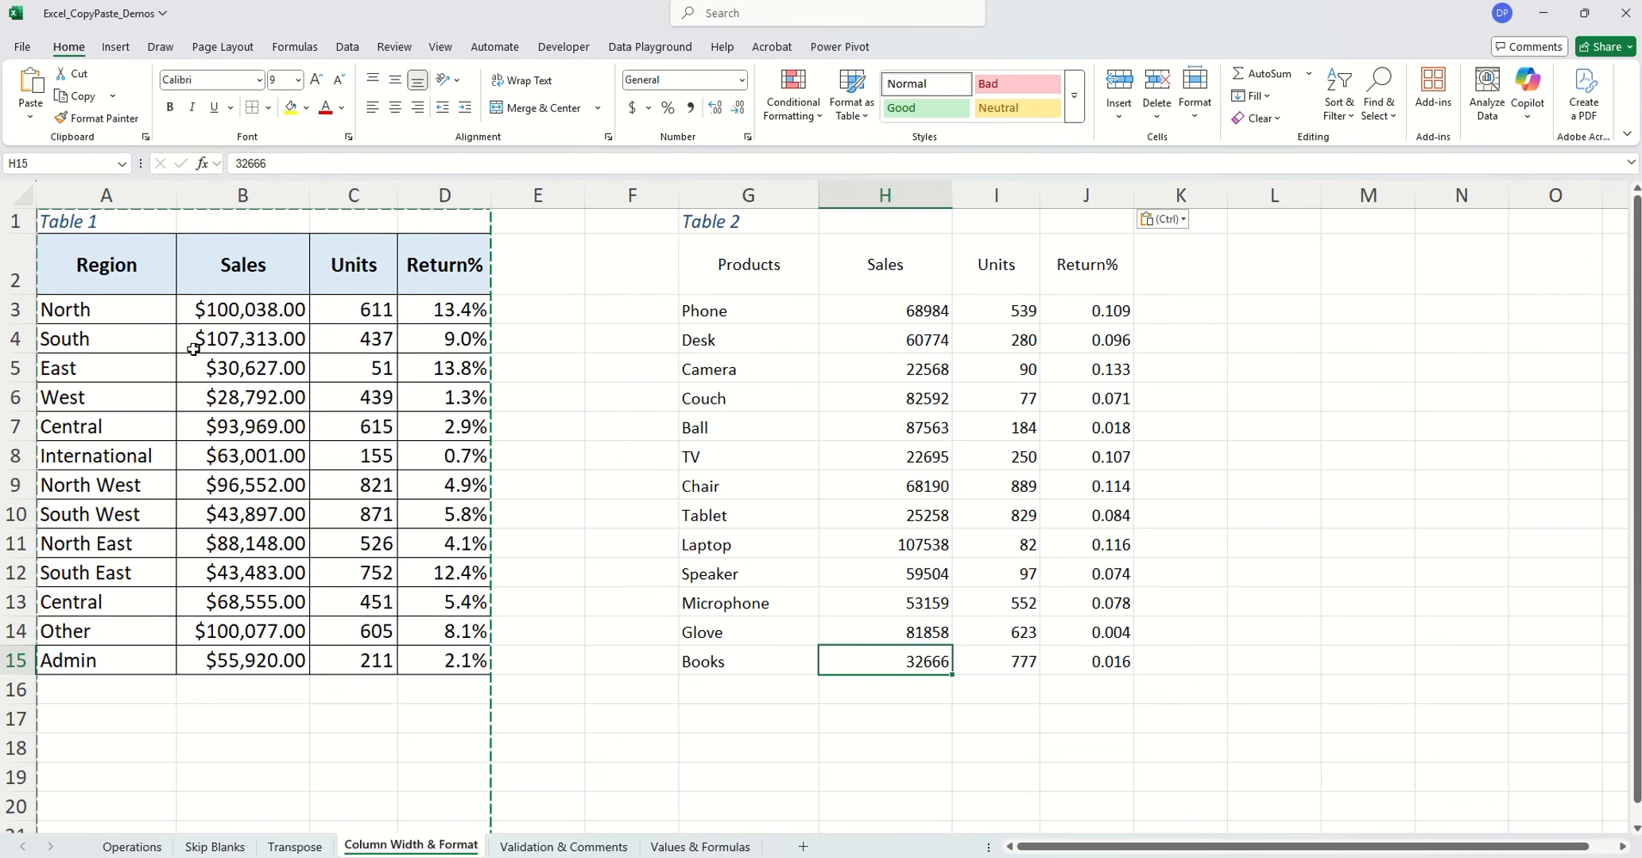
Copy Table 1 in A1:D15 and paste only its formats onto Table 2 starting at G1
{"action": "left_click_drag", "start_coordinate": [72, 219], "coordinate": [465, 676]}
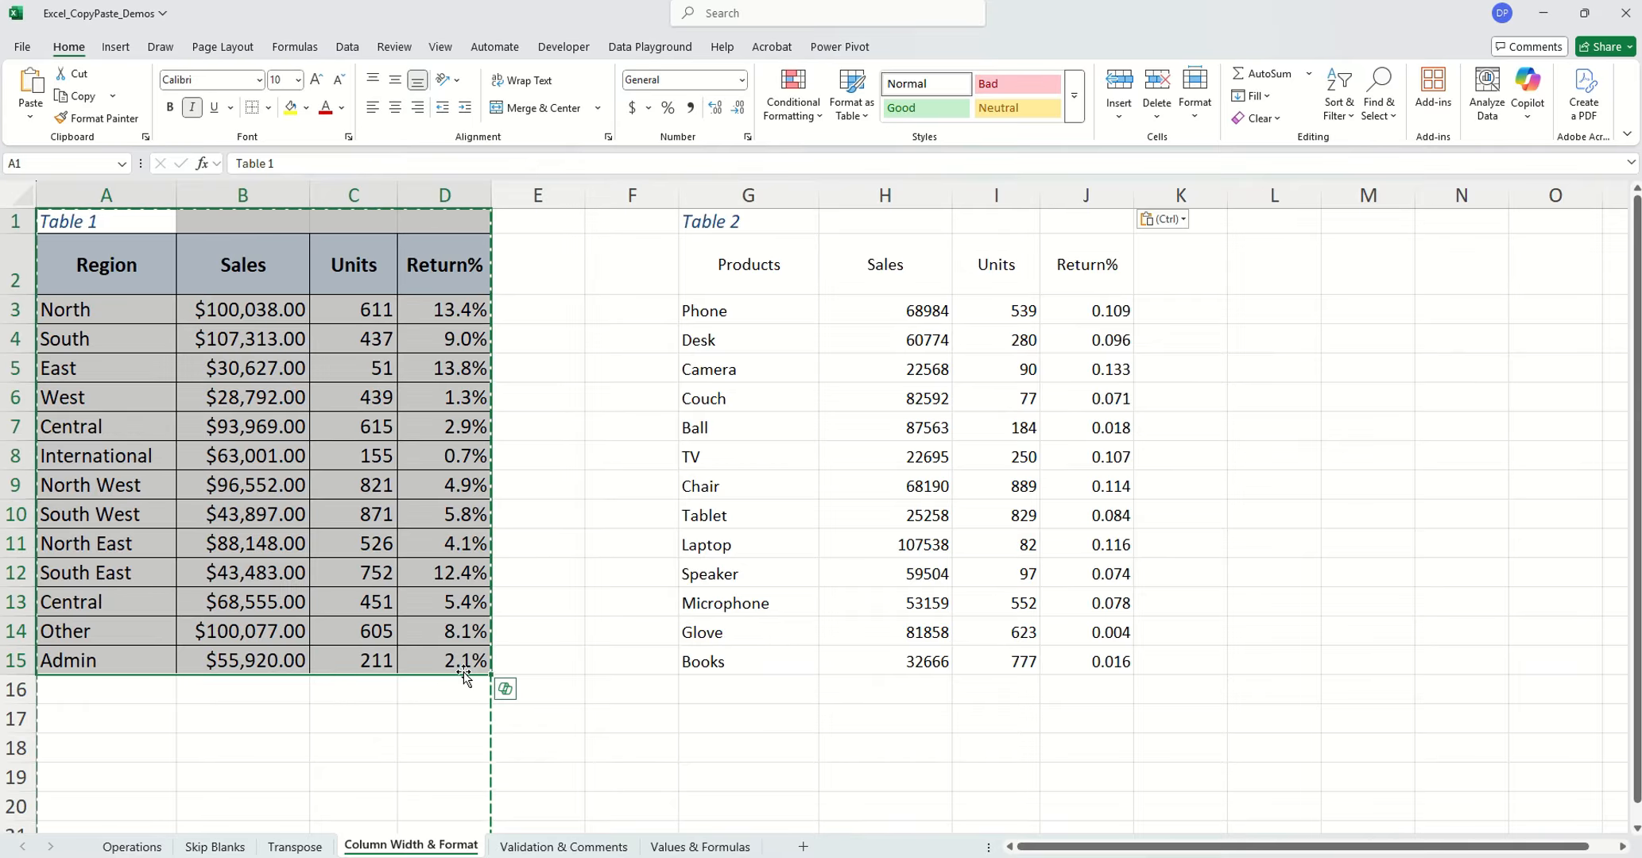
{"action": "key", "text": "ctrl+c"}
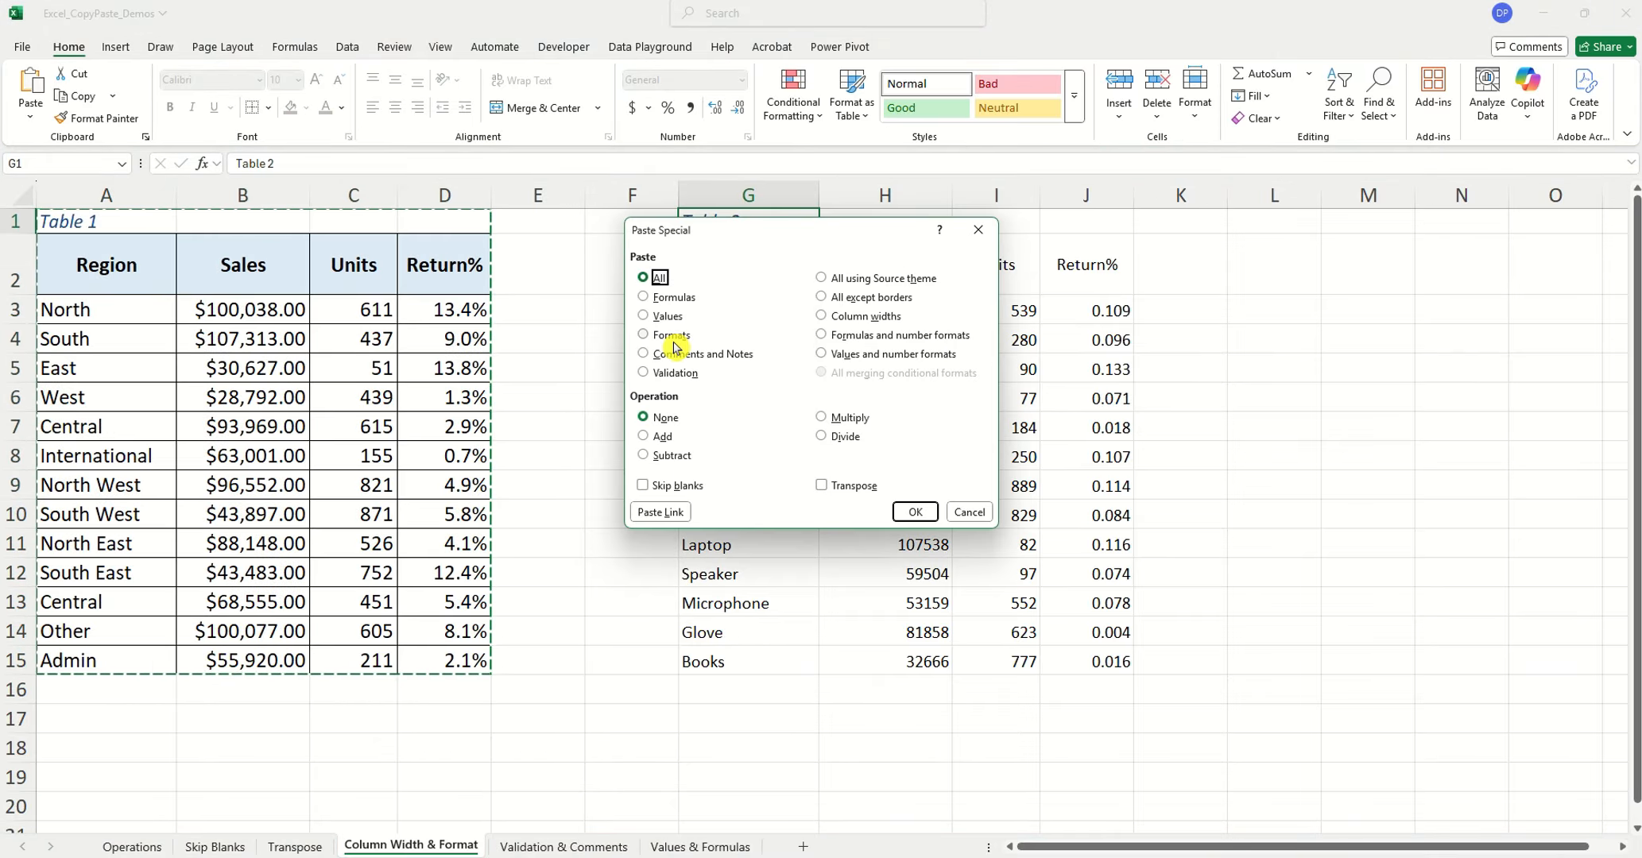
{"action": "left_click", "coordinate": [672, 343]}
{"action": "left_click", "coordinate": [915, 512]}
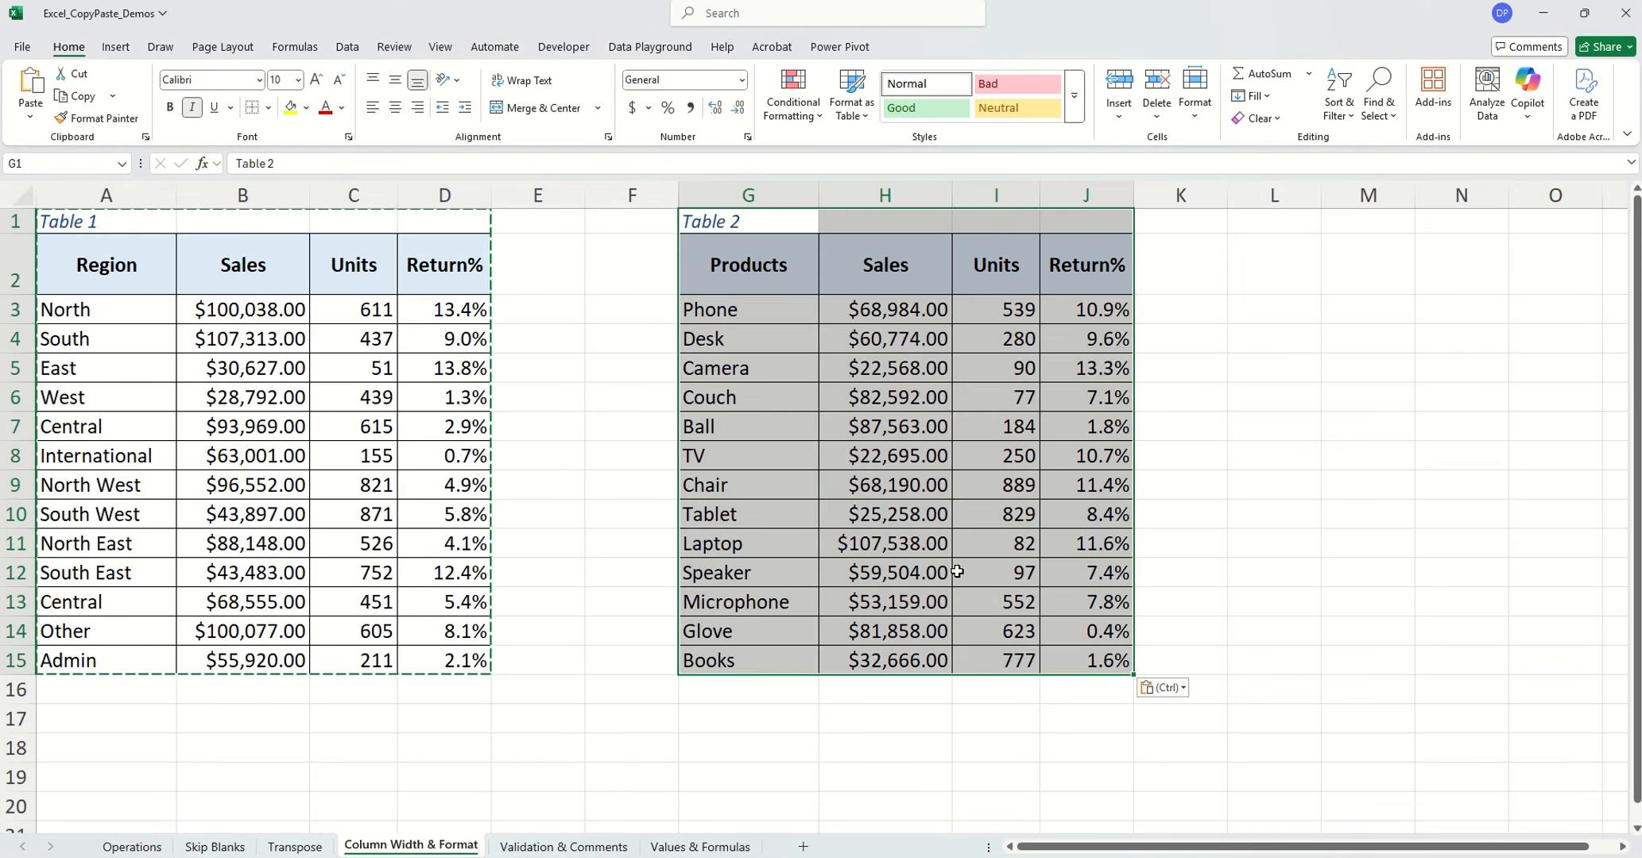
Copy the Qty values in C3:C11 of Table 1 on the Values & Formulas sheet
{"action": "left_click", "coordinate": [1006, 565]}
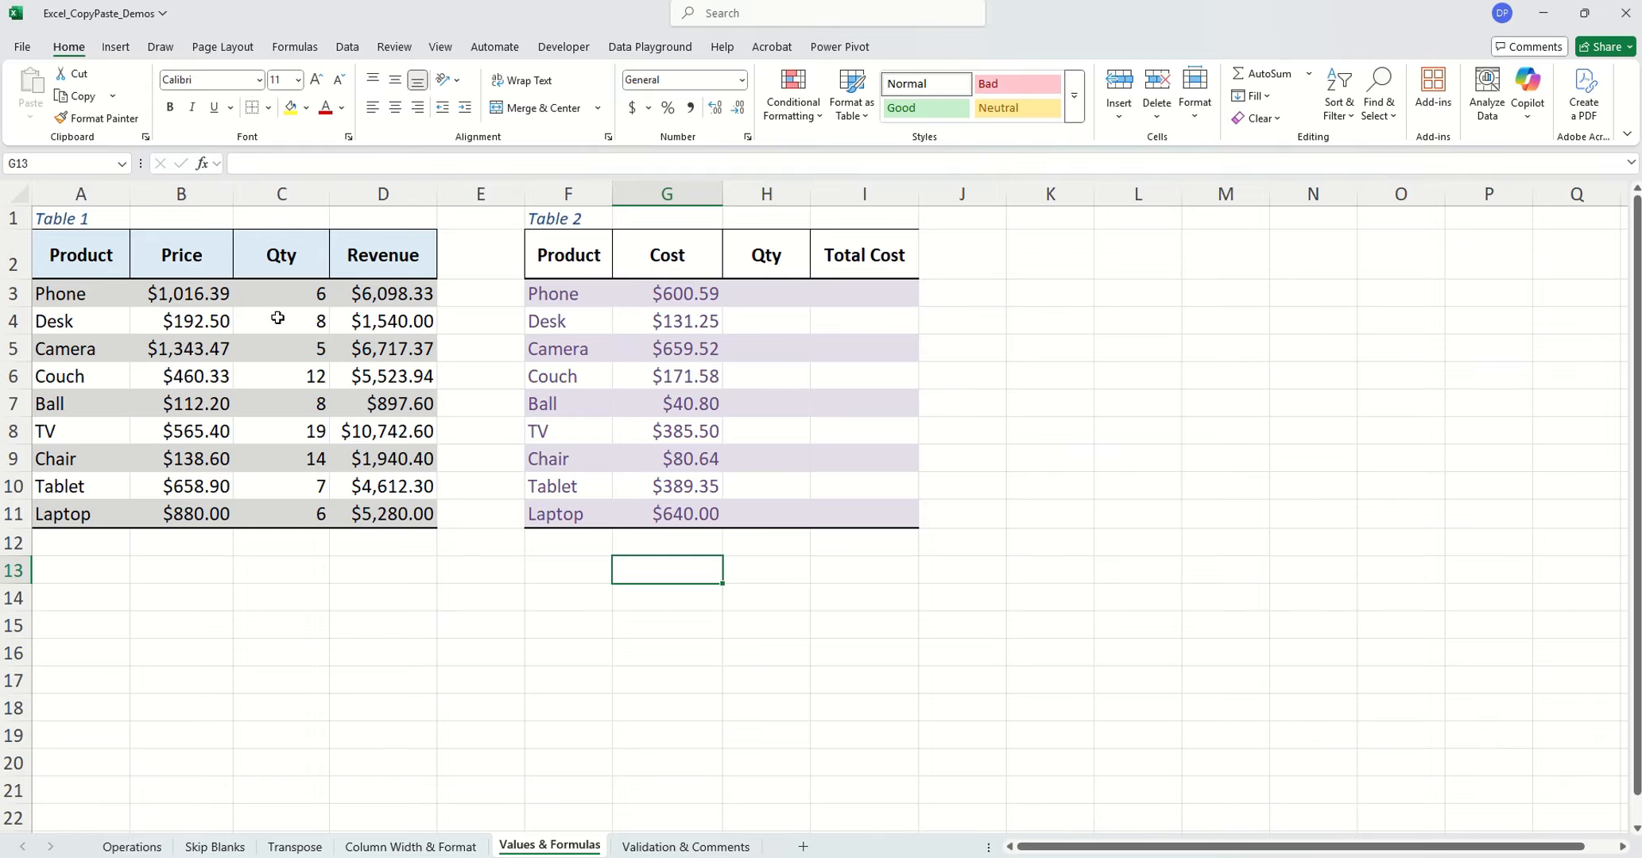
{"action": "left_click_drag", "start_coordinate": [283, 297], "coordinate": [317, 513]}
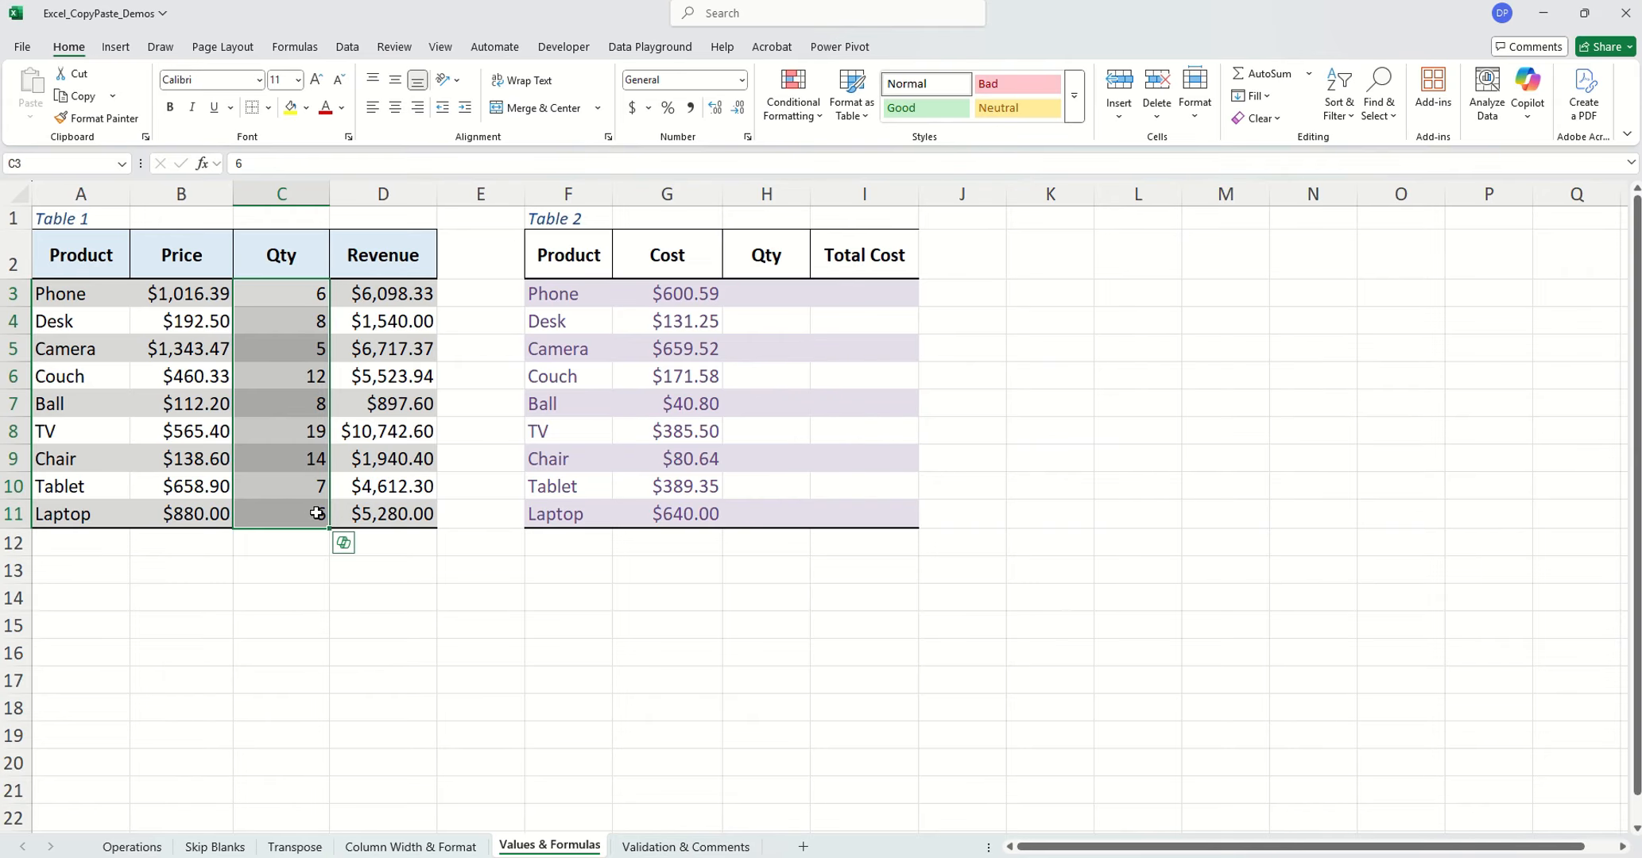
{"action": "key", "text": "ctrl+c"}
Try a regular paste of the copied quantities into Table 2's Qty column from H3, and undo it
{"action": "left_click", "coordinate": [770, 294]}
{"action": "key", "text": "ctrl+v"}
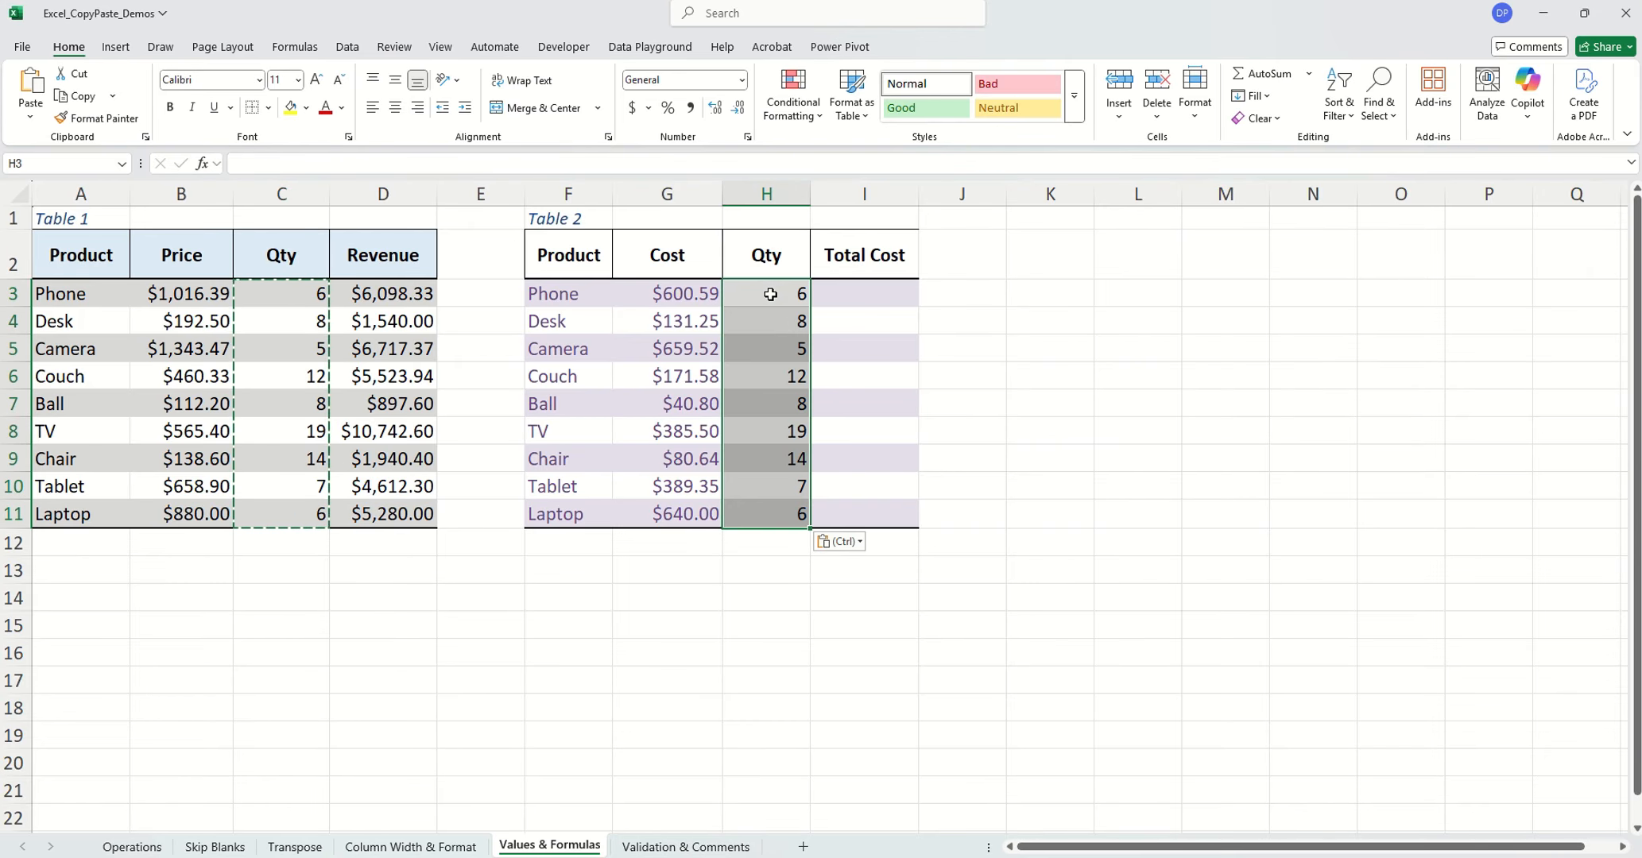
{"action": "left_click", "coordinate": [866, 487]}
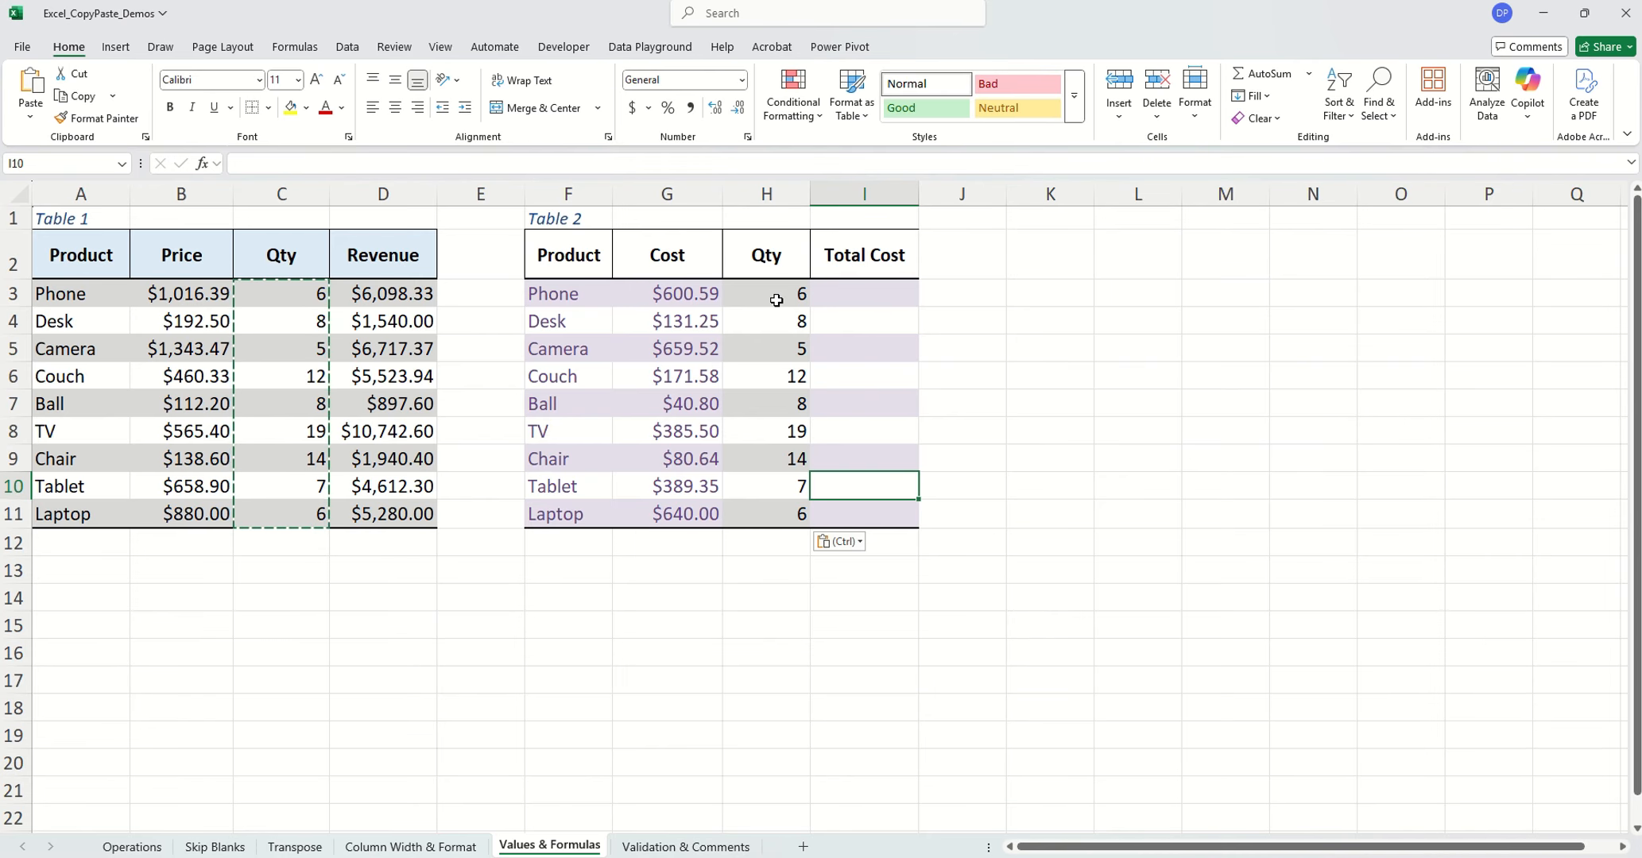
{"action": "key", "text": "ctrl+z"}
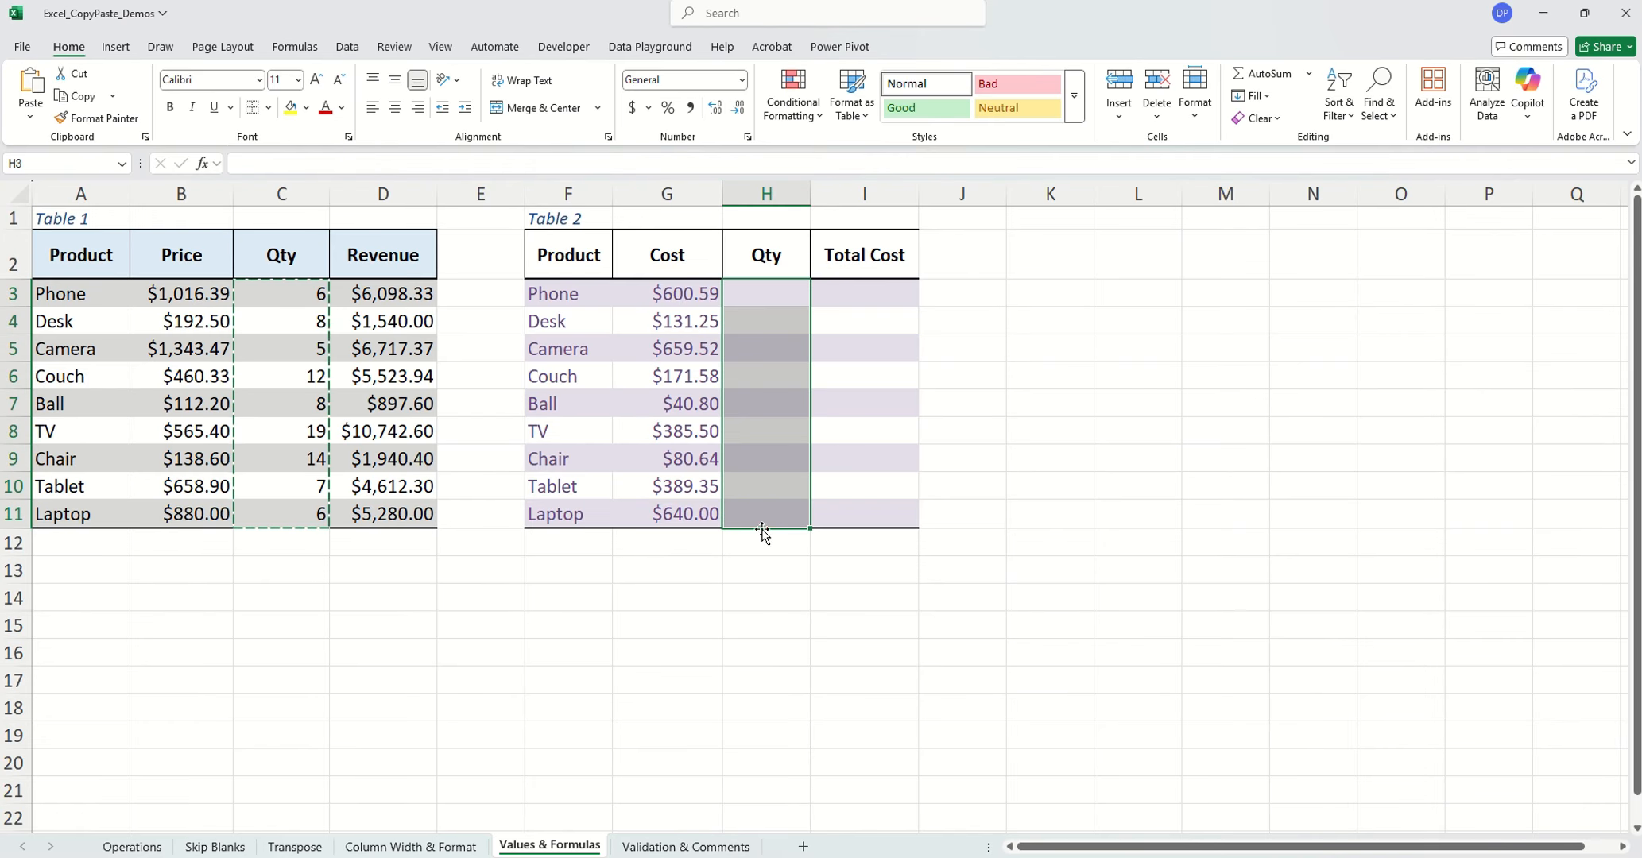
Paste only the values of the copied quantities into Table 2's Qty column from H3 using Paste Special
{"action": "left_click", "coordinate": [754, 292]}
{"action": "right_click", "coordinate": [755, 292]}
{"action": "left_click", "coordinate": [834, 441]}
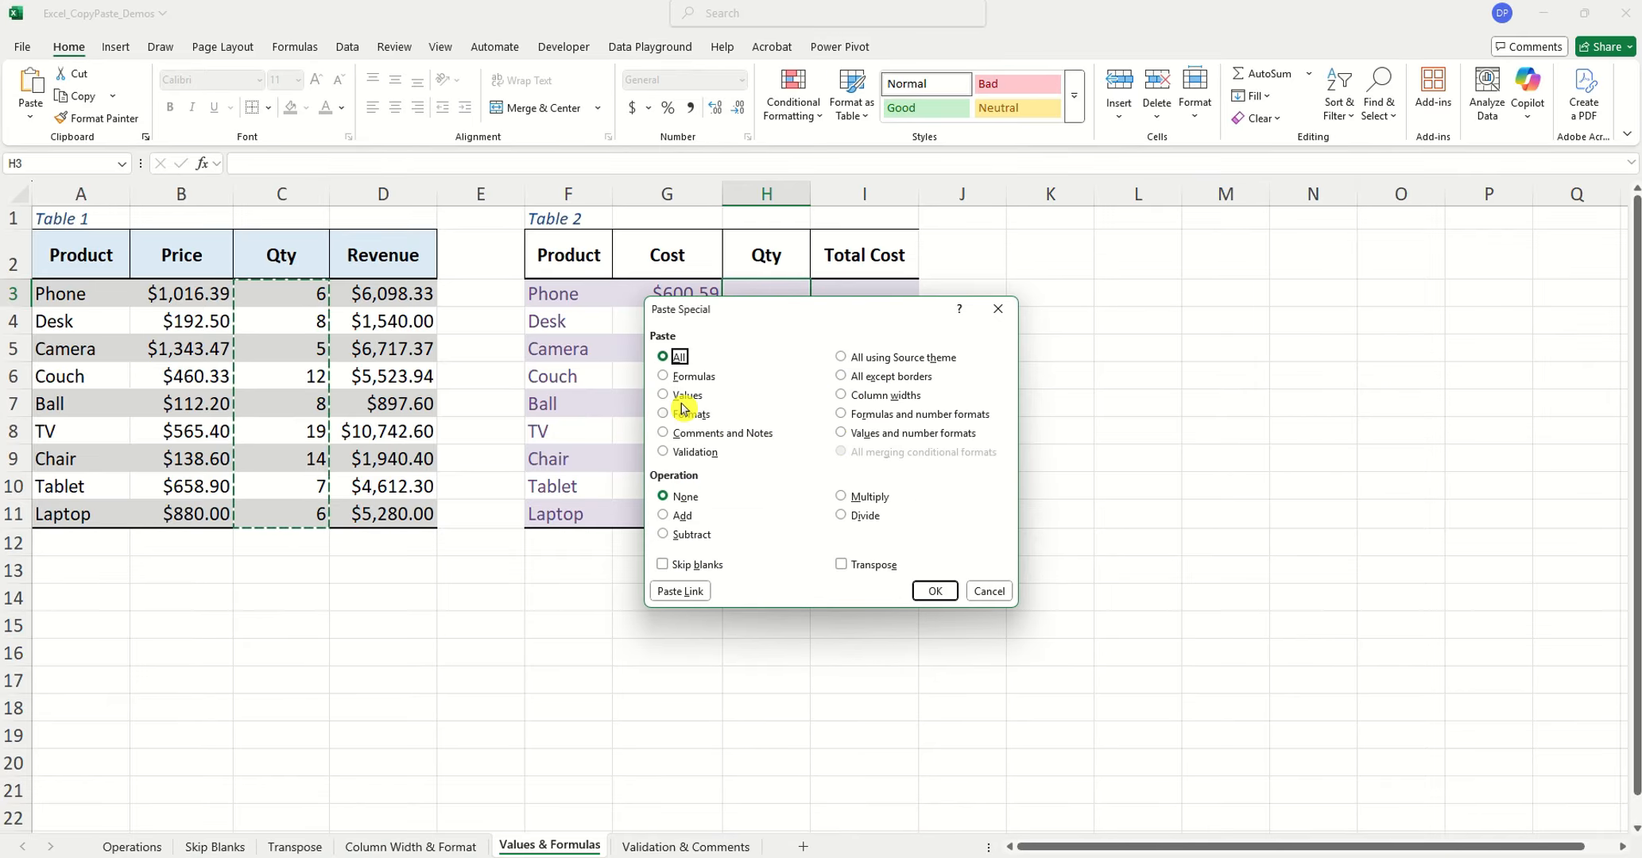
{"action": "left_click", "coordinate": [680, 396]}
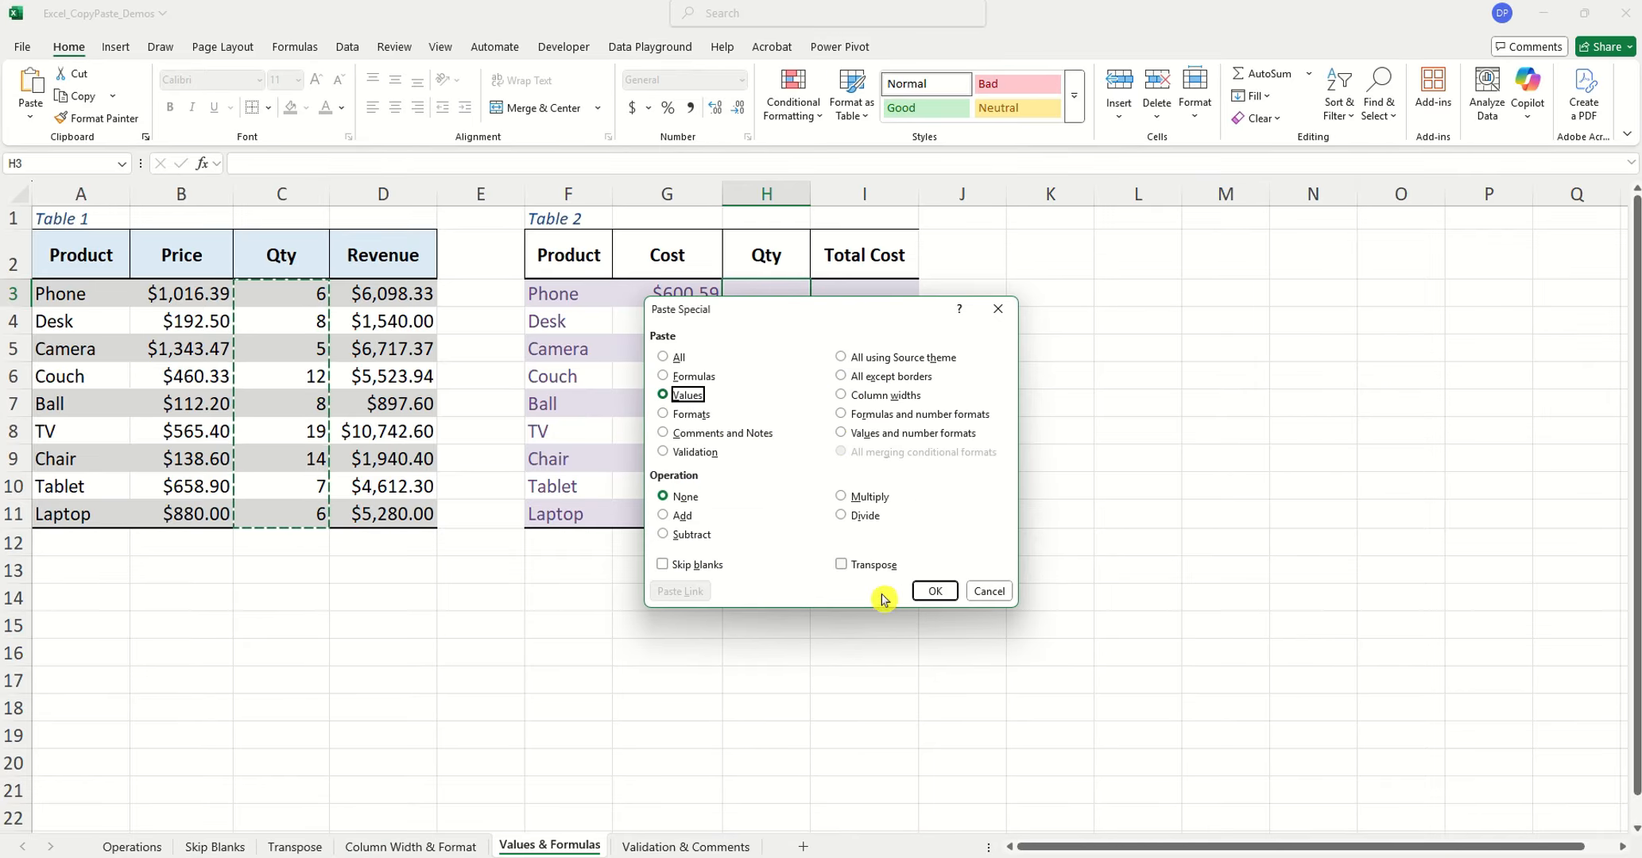
{"action": "left_click", "coordinate": [935, 596]}
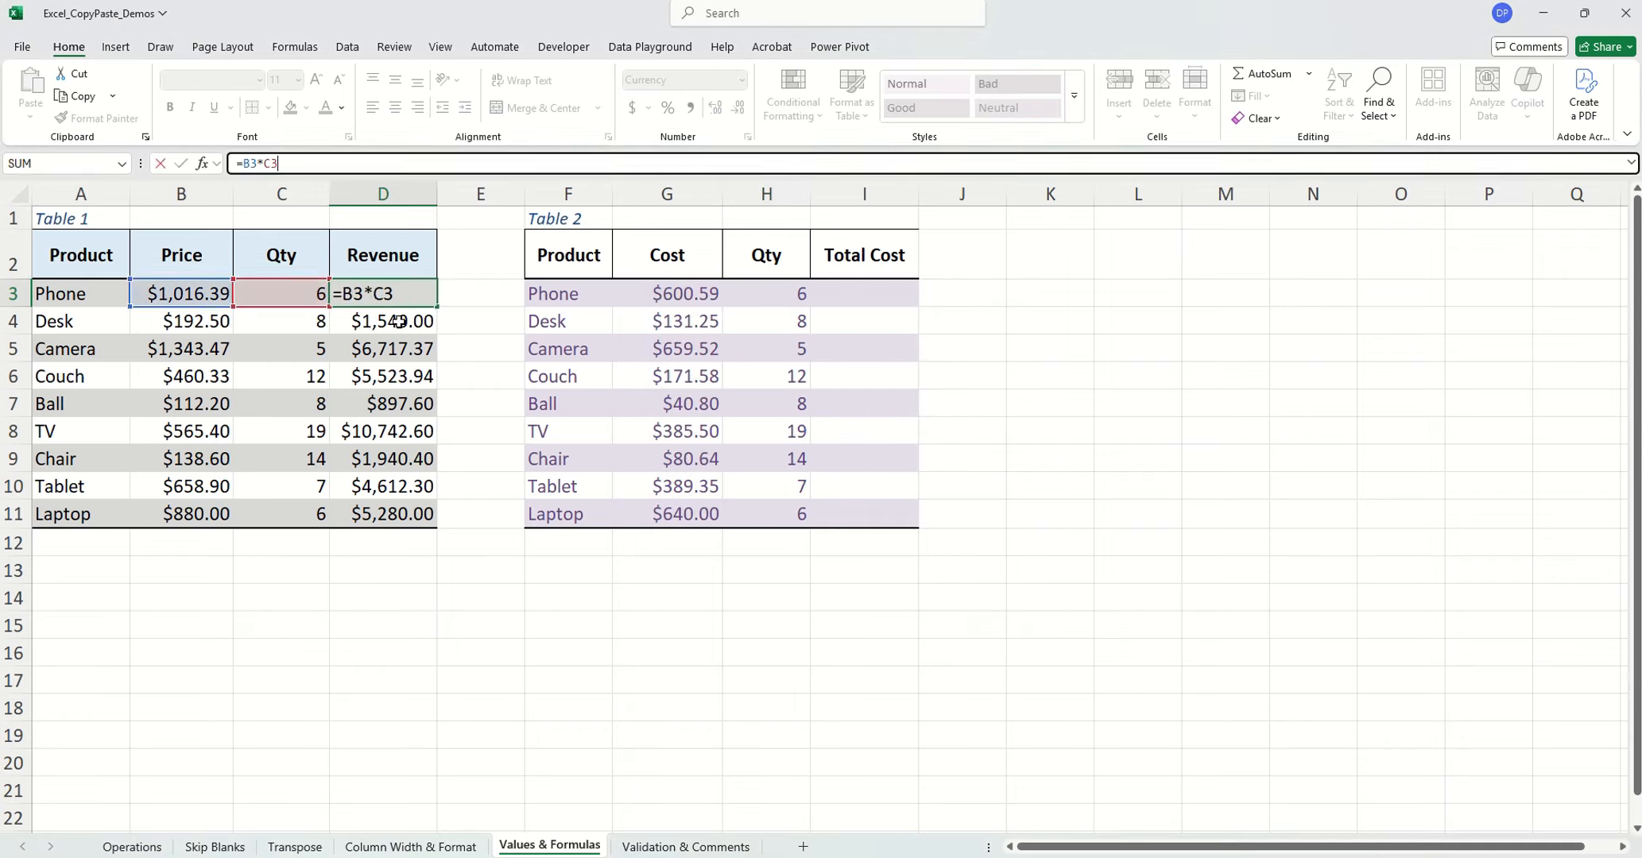
{"action": "key", "text": "Escape"}
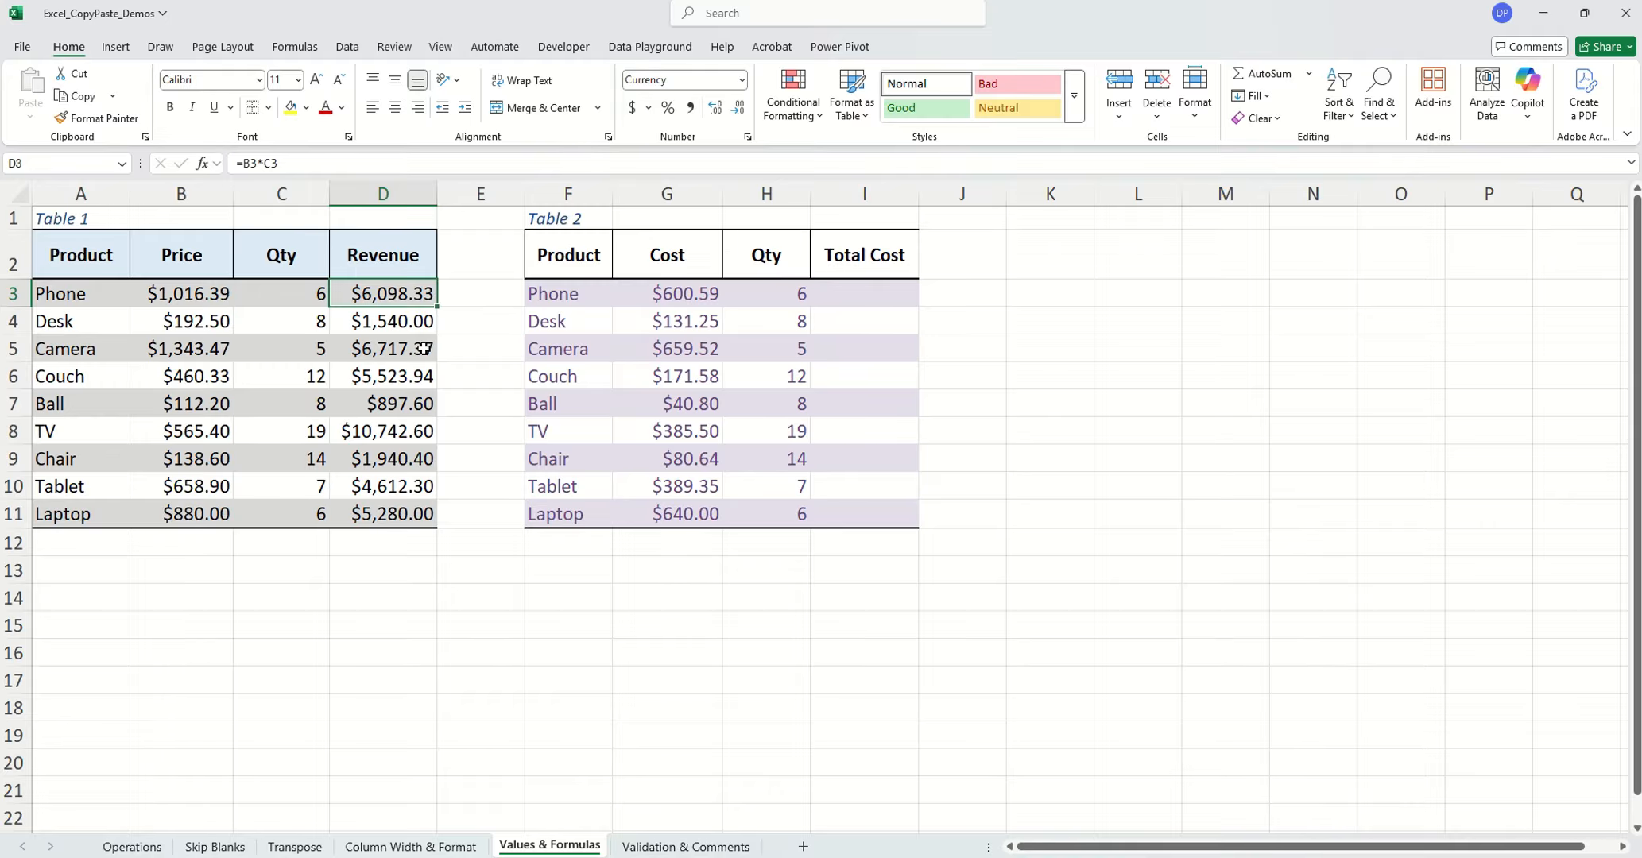
Copy the Revenue formula in D3 and paste only the formula into Table 2's Total Cost cells I3:I11 using Paste Special
{"action": "key", "text": "ctrl+c"}
{"action": "left_click_drag", "start_coordinate": [847, 293], "coordinate": [867, 512]}
{"action": "right_click", "coordinate": [858, 456]}
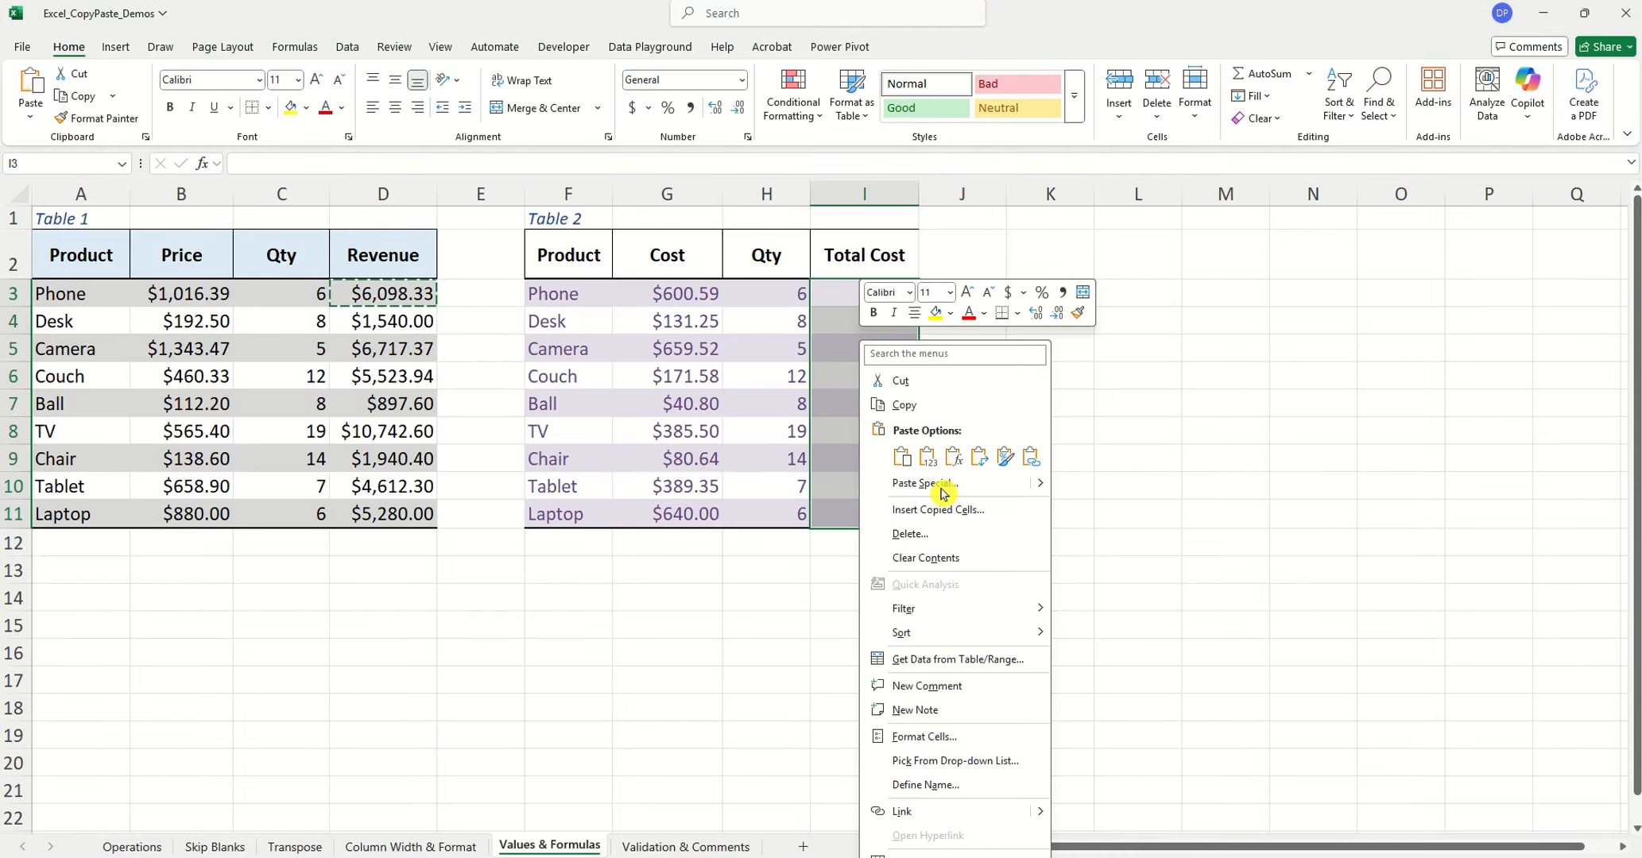
{"action": "left_click", "coordinate": [925, 484]}
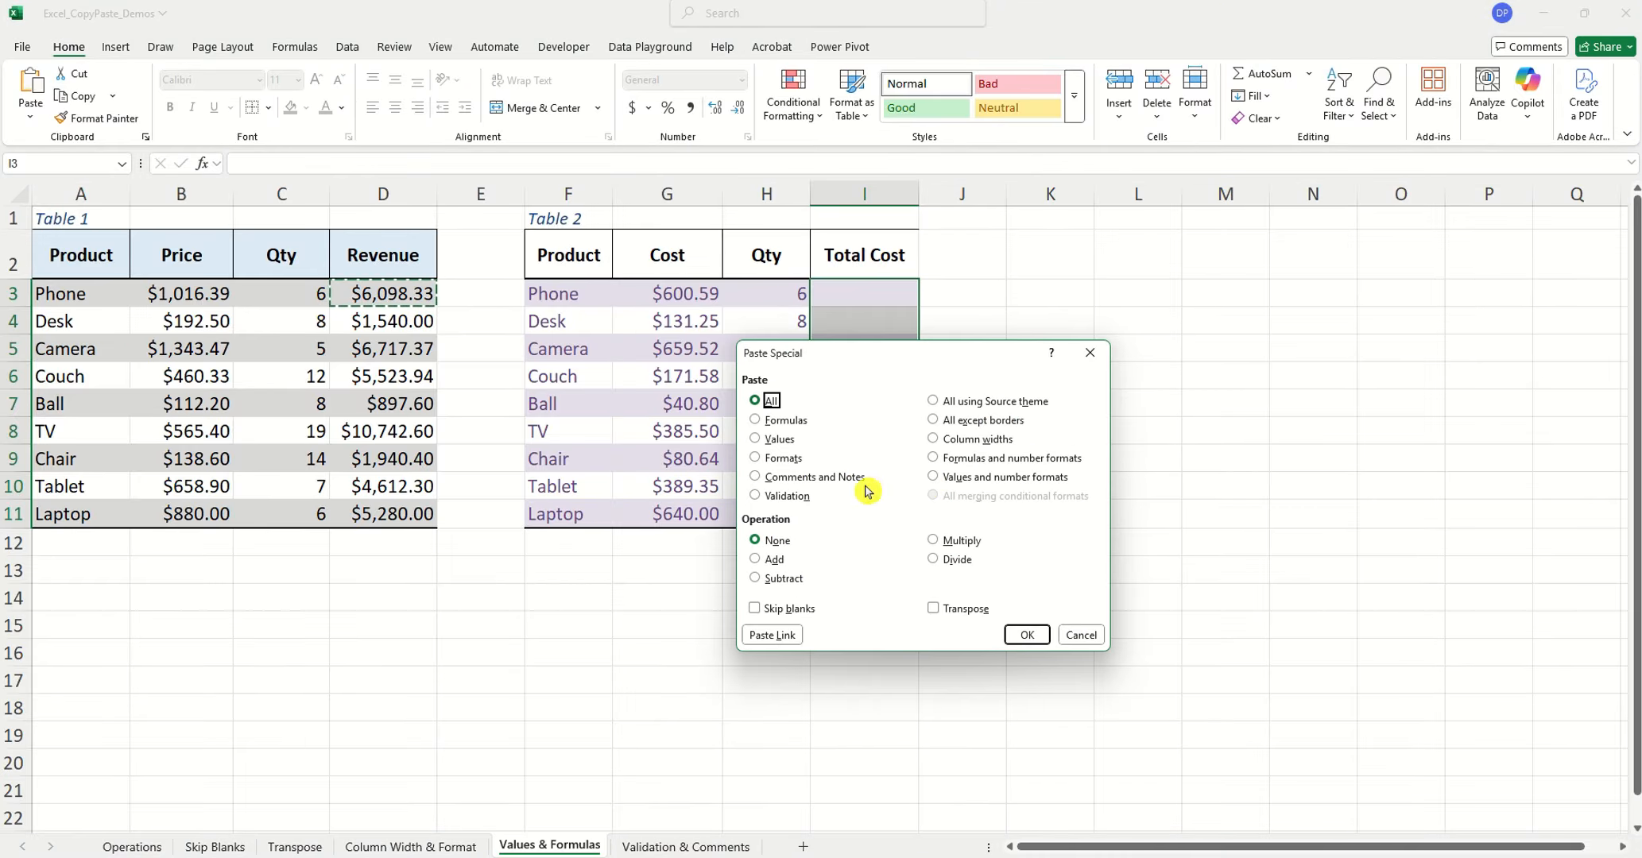
{"action": "left_click", "coordinate": [782, 421]}
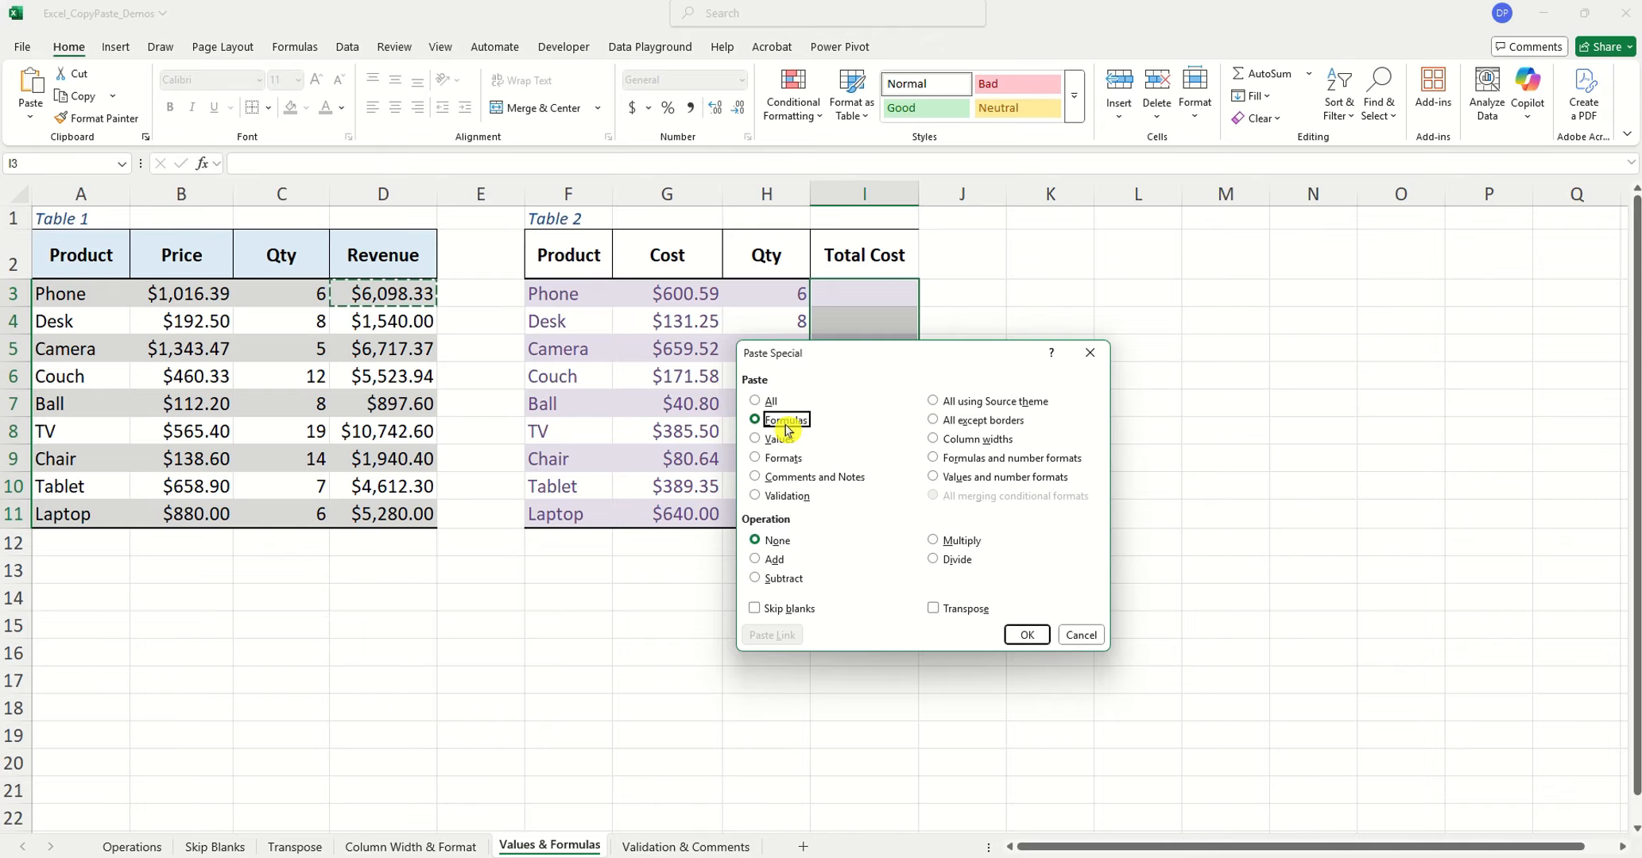
{"action": "left_click", "coordinate": [1026, 635]}
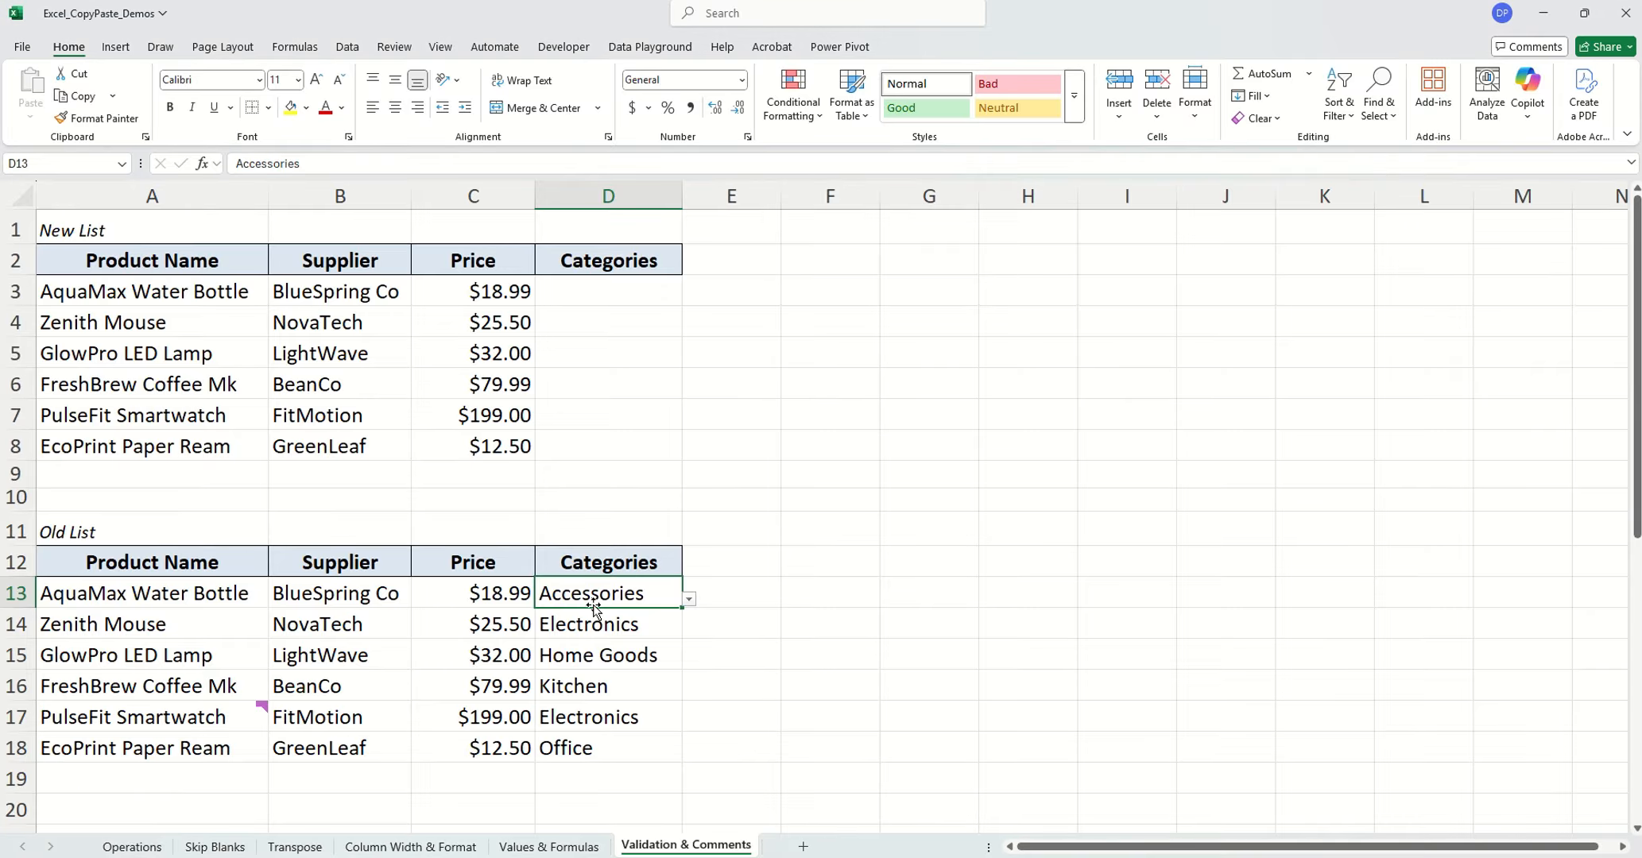
Copy the Old List categories D13:D18 on the Validation & Comments sheet and paste only their validation into the New List from D3
{"action": "left_click_drag", "start_coordinate": [592, 608], "coordinate": [616, 741]}
{"action": "key", "text": "ctrl+c"}
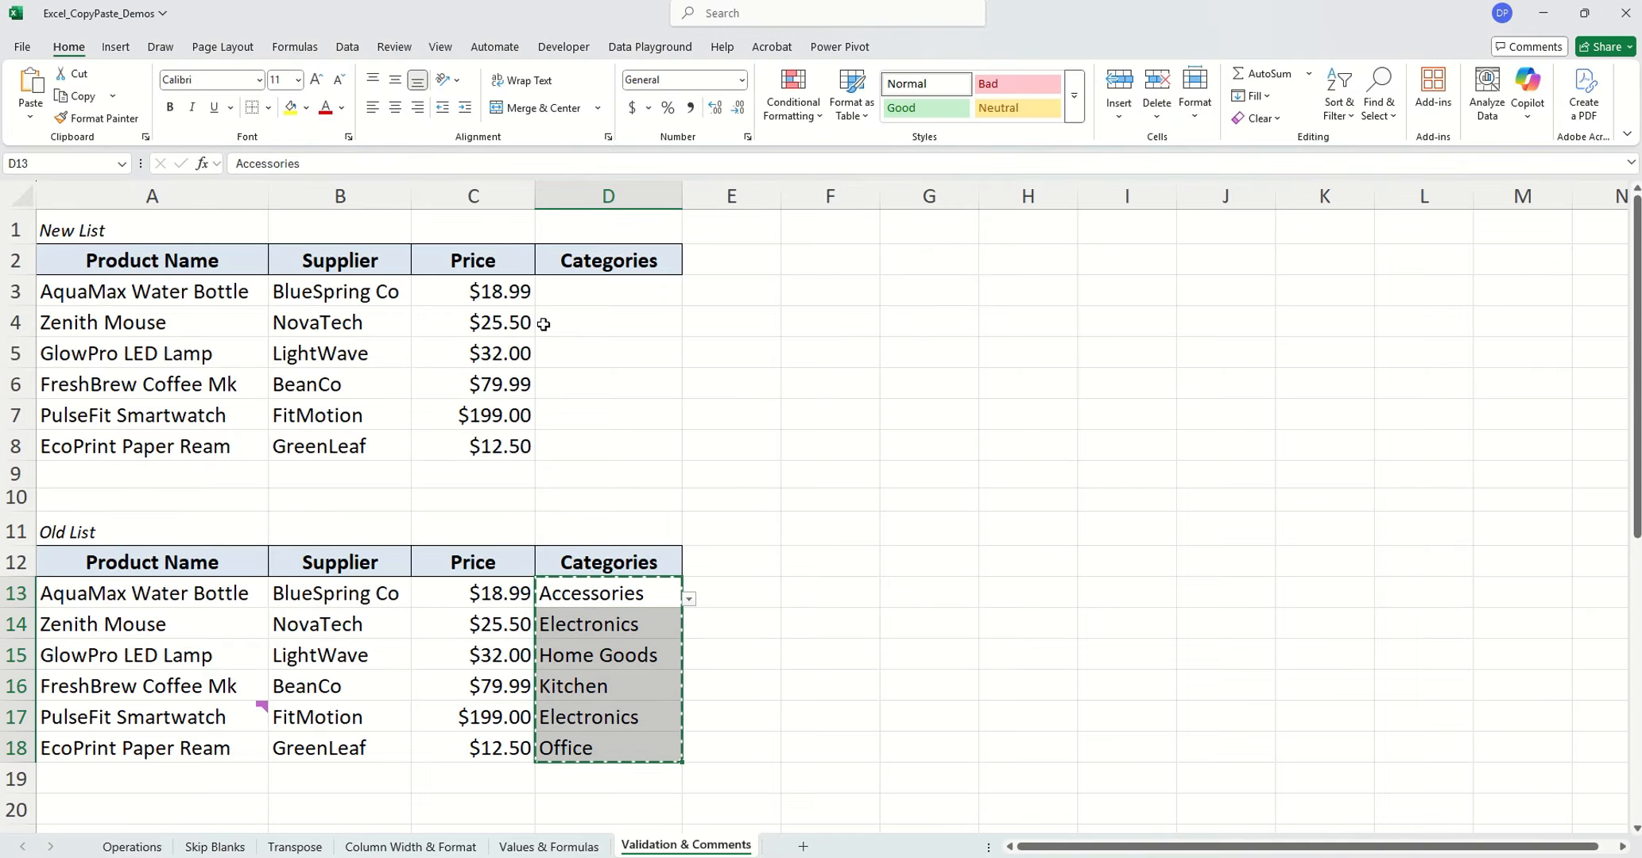
{"action": "left_click", "coordinate": [569, 296]}
{"action": "right_click", "coordinate": [569, 296]}
{"action": "left_click", "coordinate": [641, 437]}
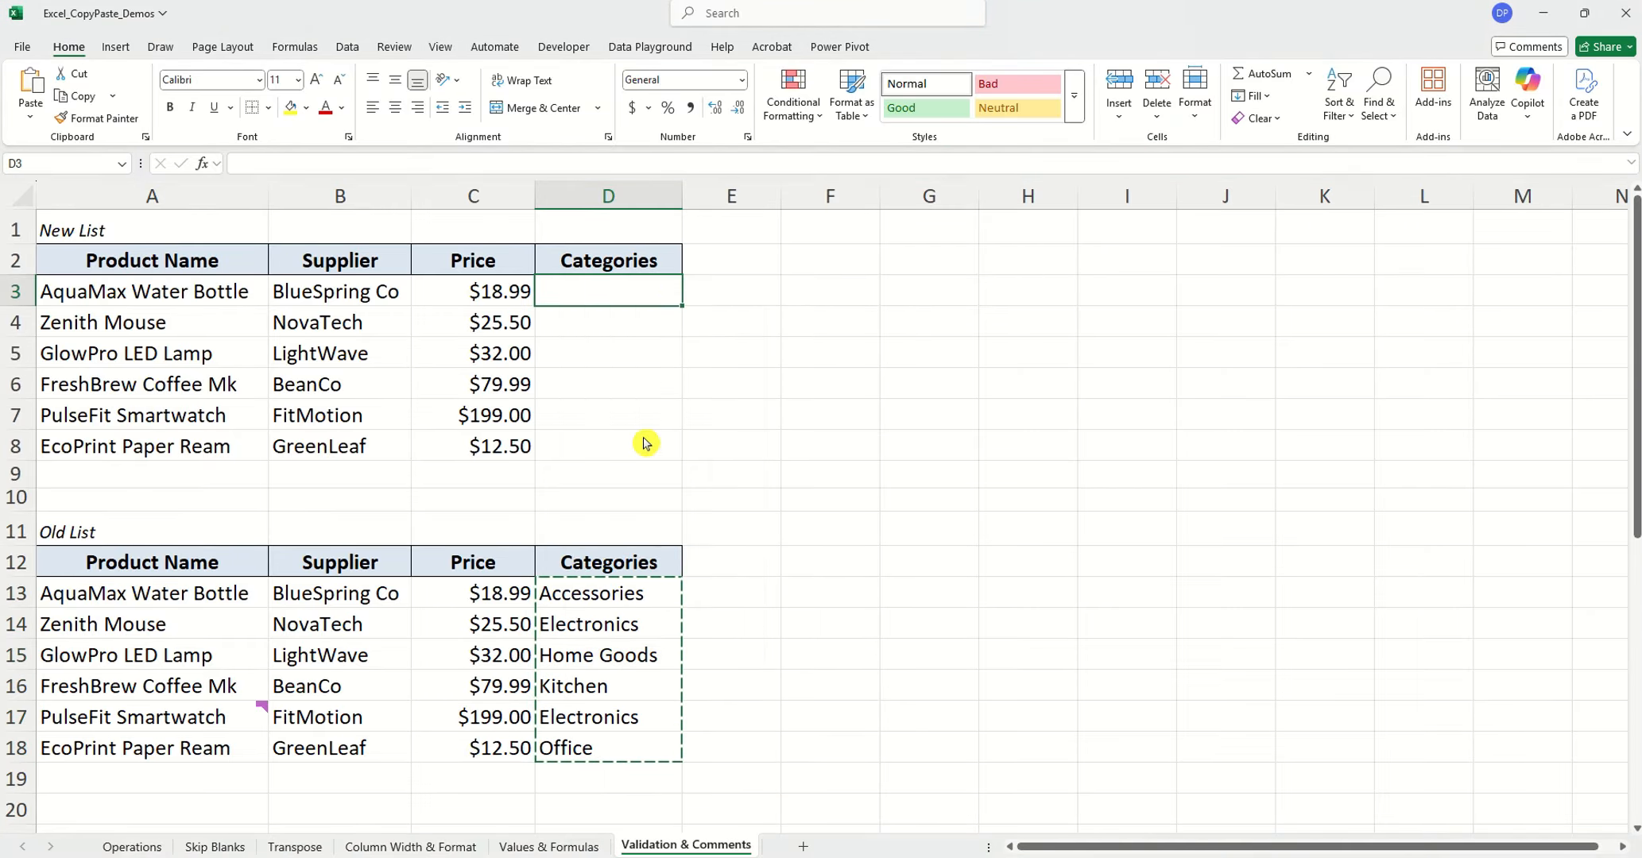
{"action": "left_click", "coordinate": [507, 453]}
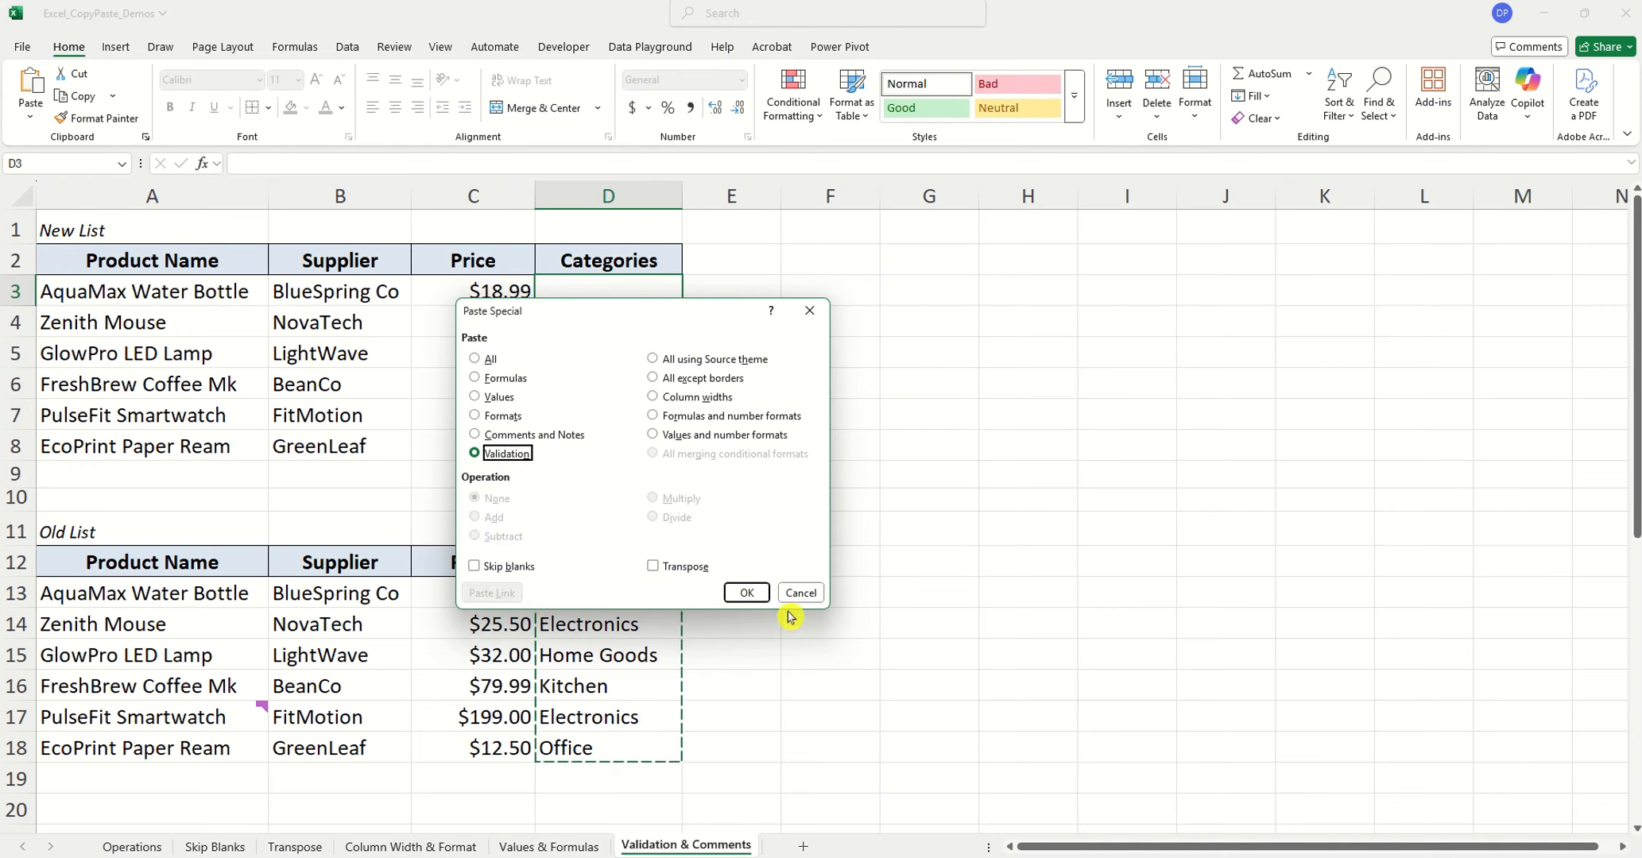
{"action": "left_click", "coordinate": [745, 592]}
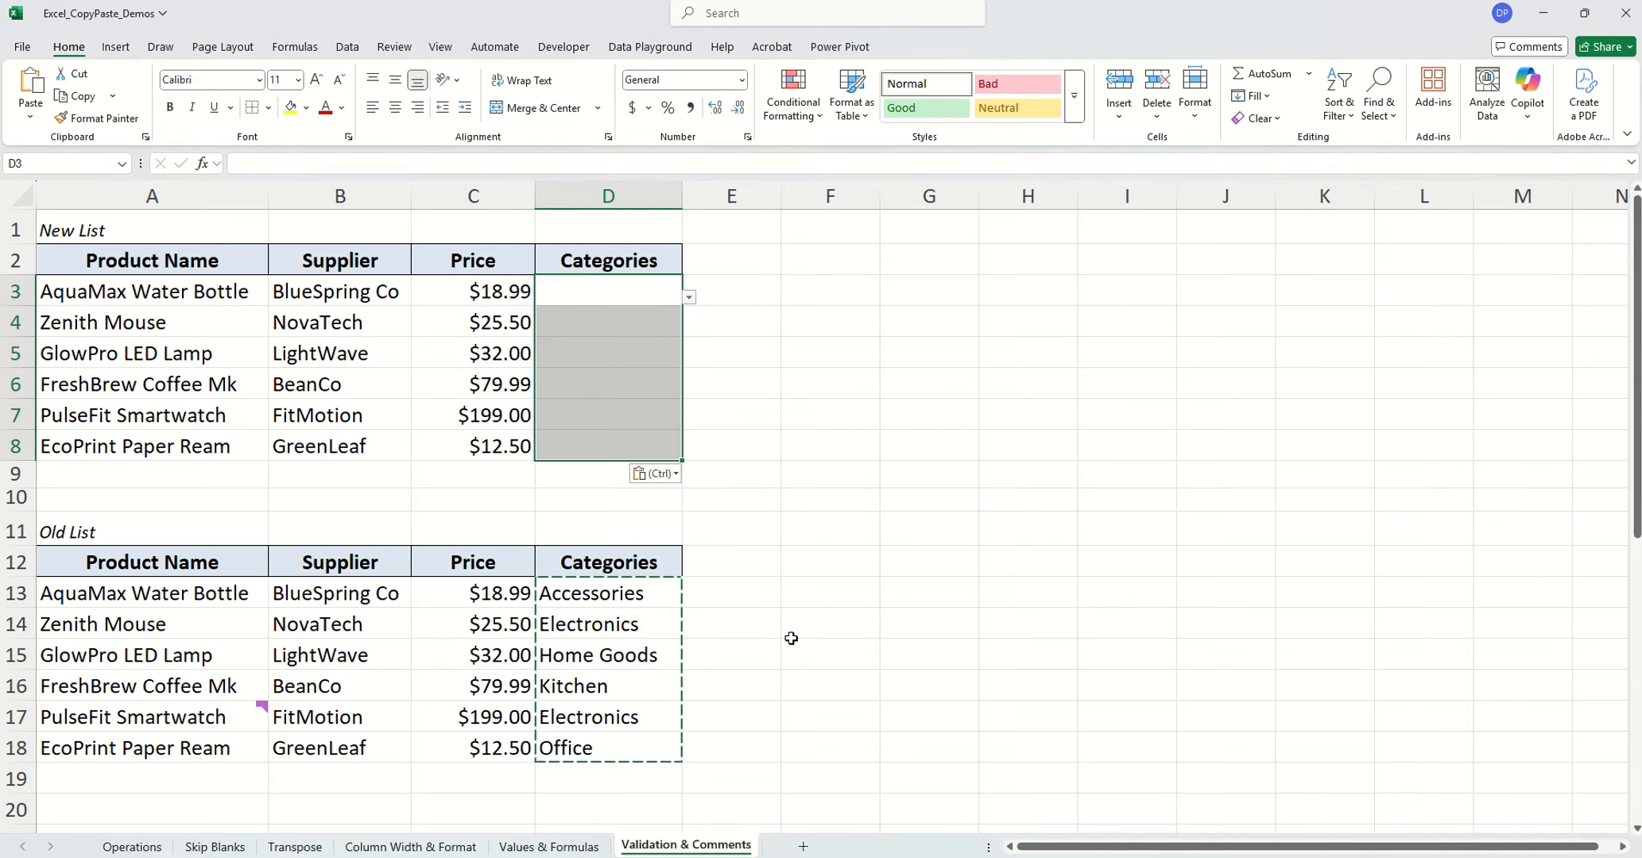
{"action": "left_click", "coordinate": [688, 298]}
{"action": "left_click", "coordinate": [698, 354]}
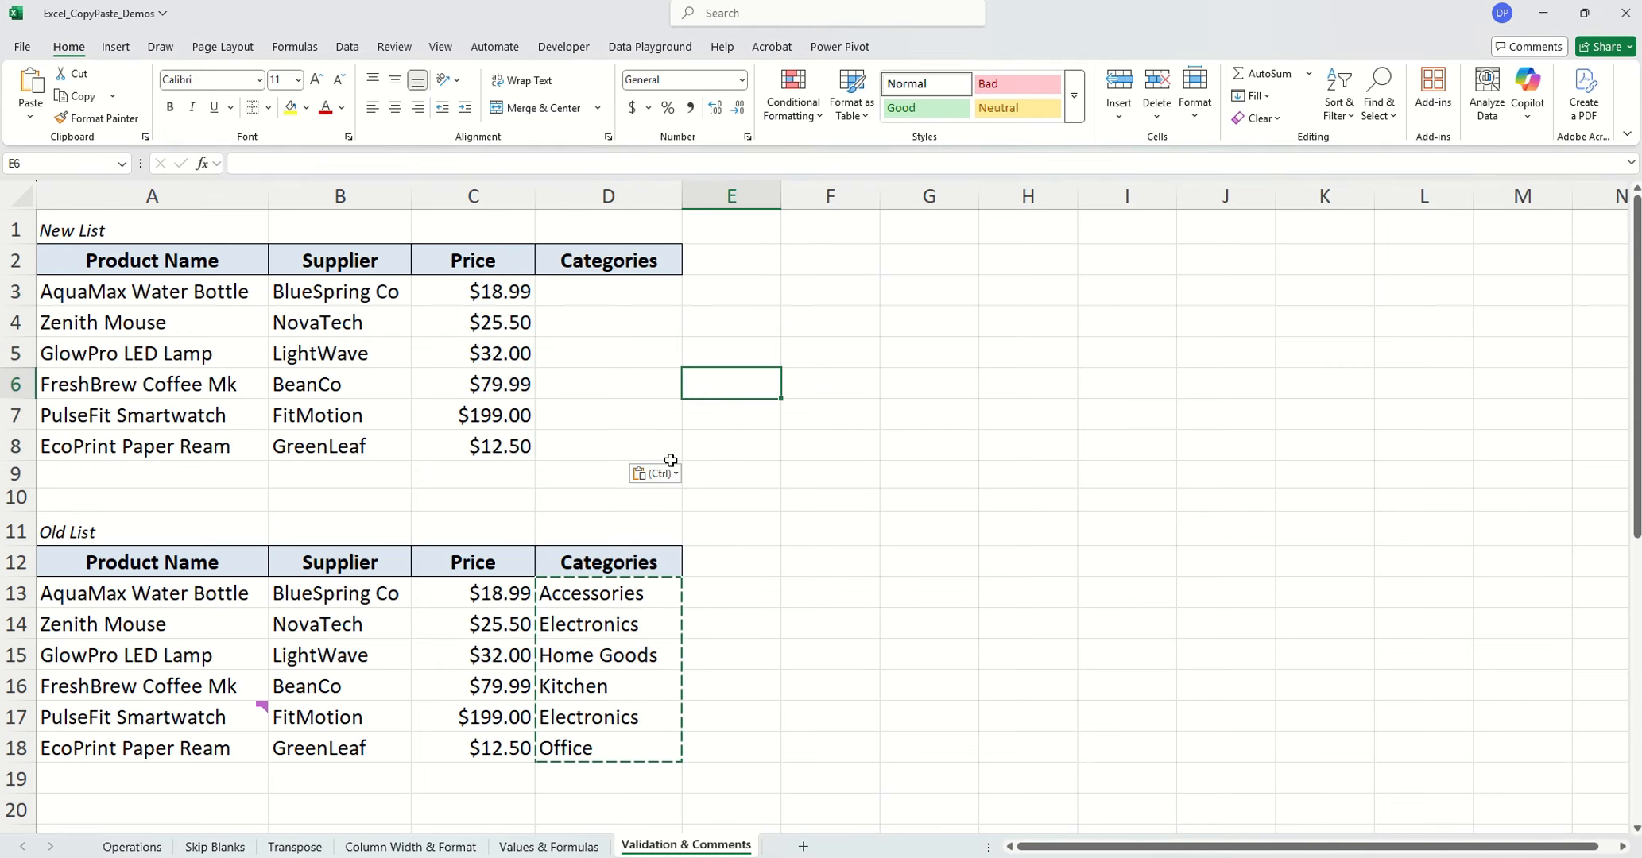
Copy the PulseFit Smartwatch cell A17 and paste only its comment onto the Zenith Mouse cell A4 using Paste Special's Comments and Notes option
{"action": "left_click", "coordinate": [213, 709]}
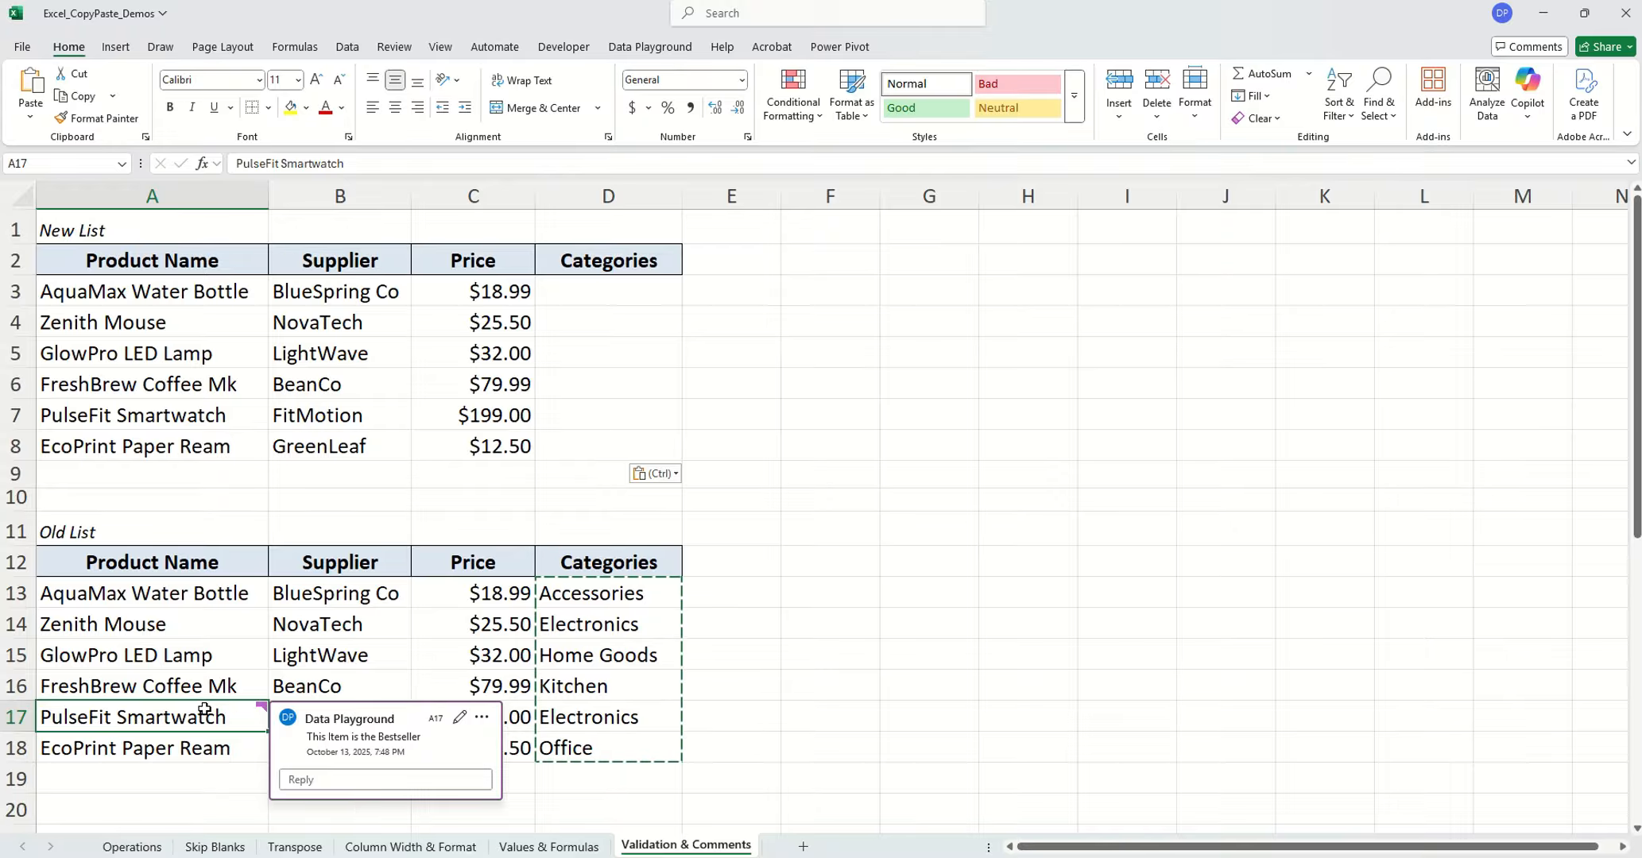
{"action": "key", "text": "ctrl+c"}
{"action": "left_click", "coordinate": [138, 325]}
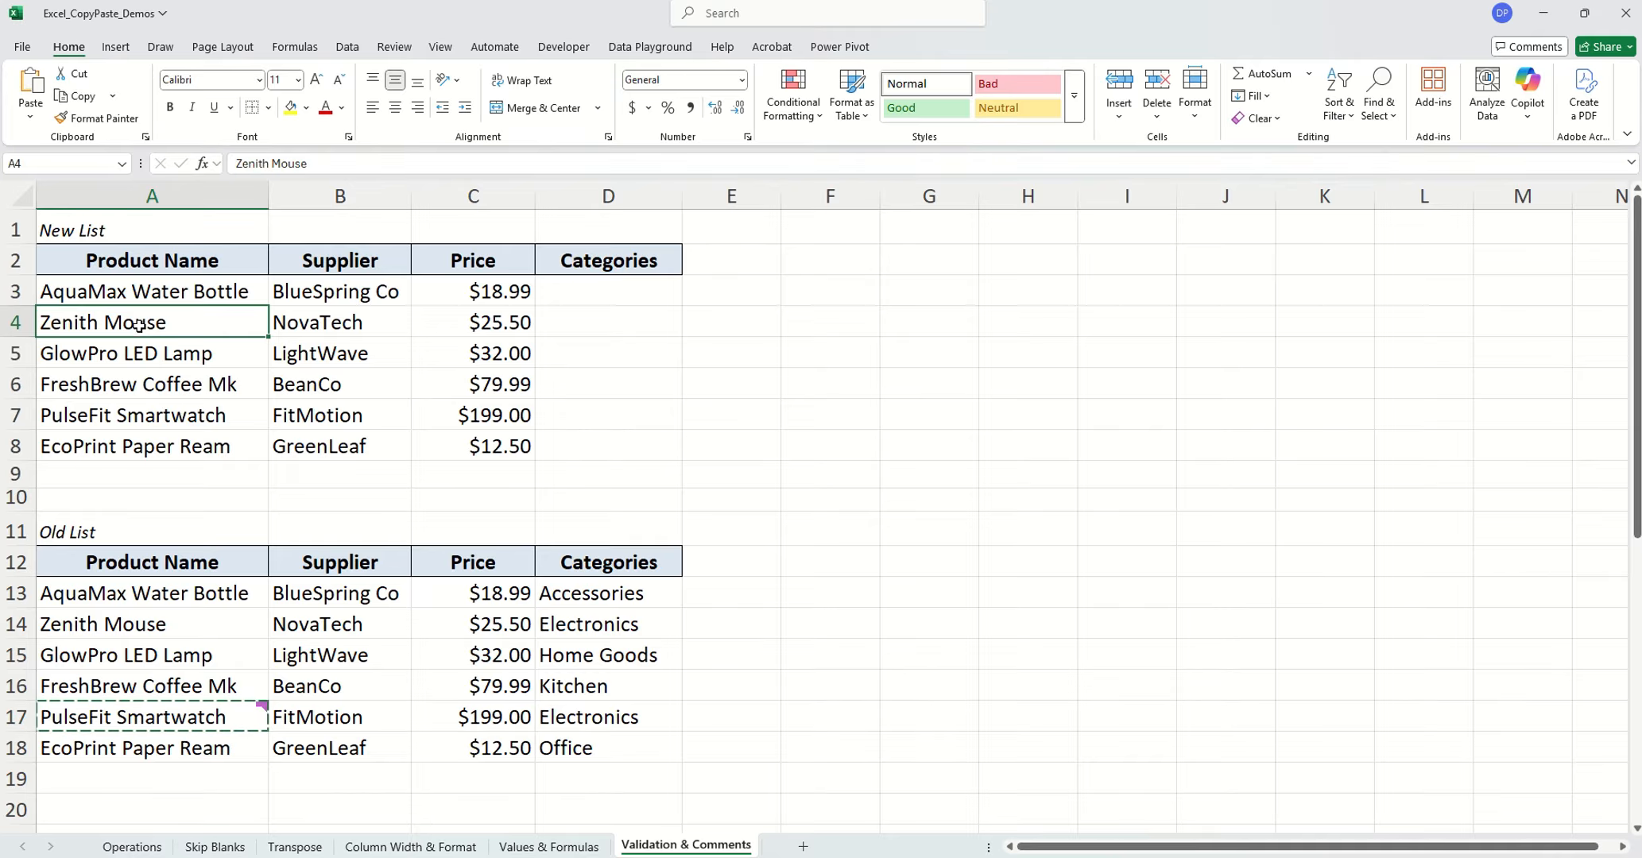
{"action": "right_click", "coordinate": [138, 325]}
{"action": "left_click", "coordinate": [246, 461]}
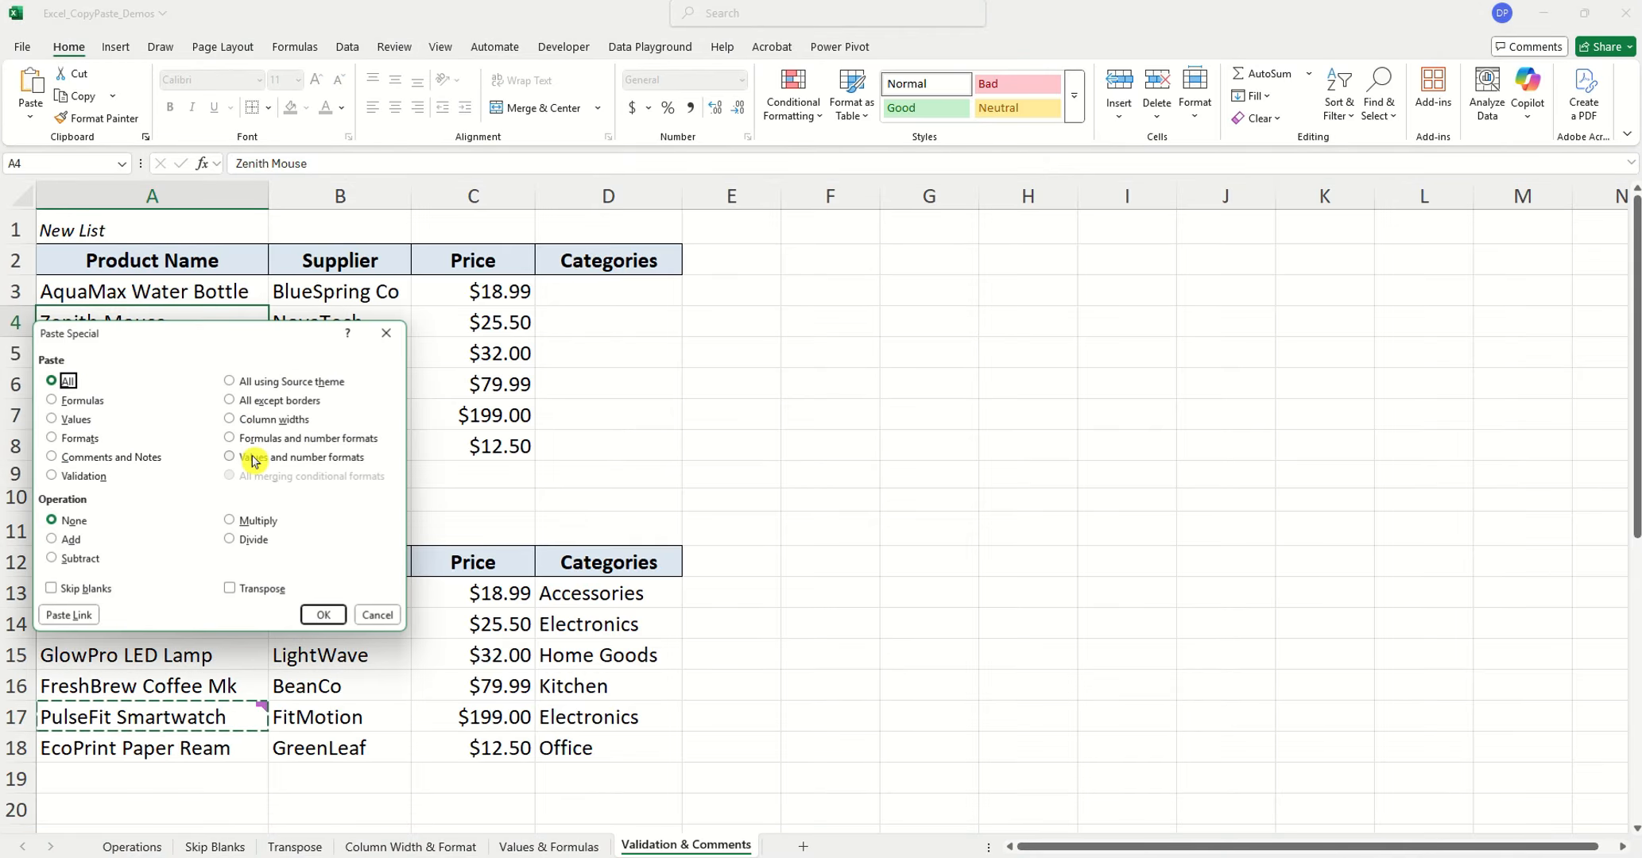
{"action": "left_click", "coordinate": [111, 457]}
{"action": "left_click", "coordinate": [313, 614]}
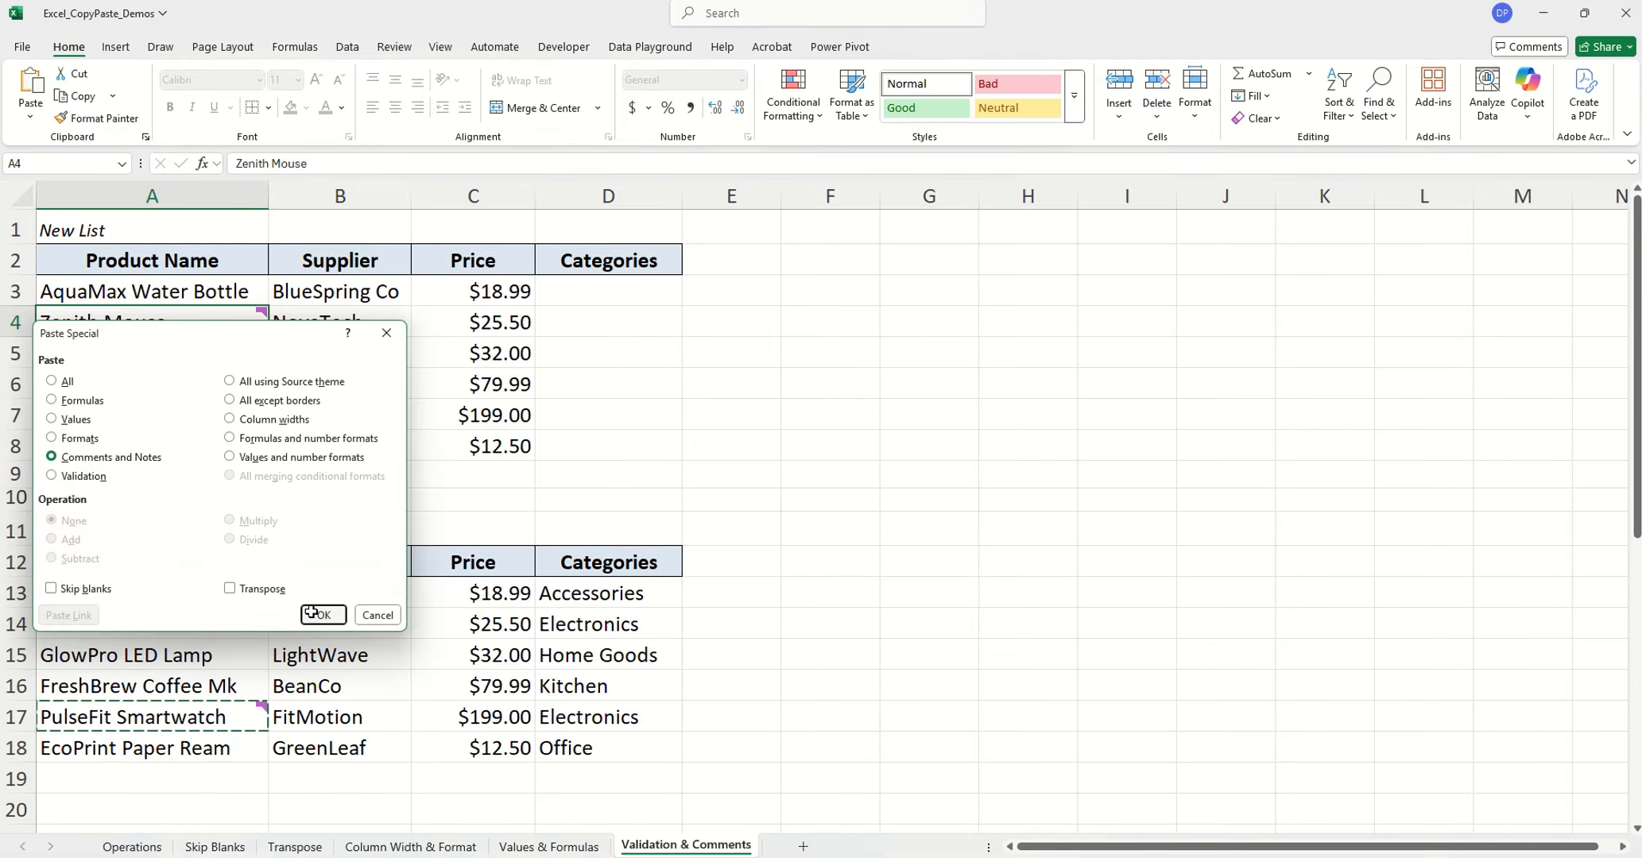
{"action": "left_click", "coordinate": [330, 389]}
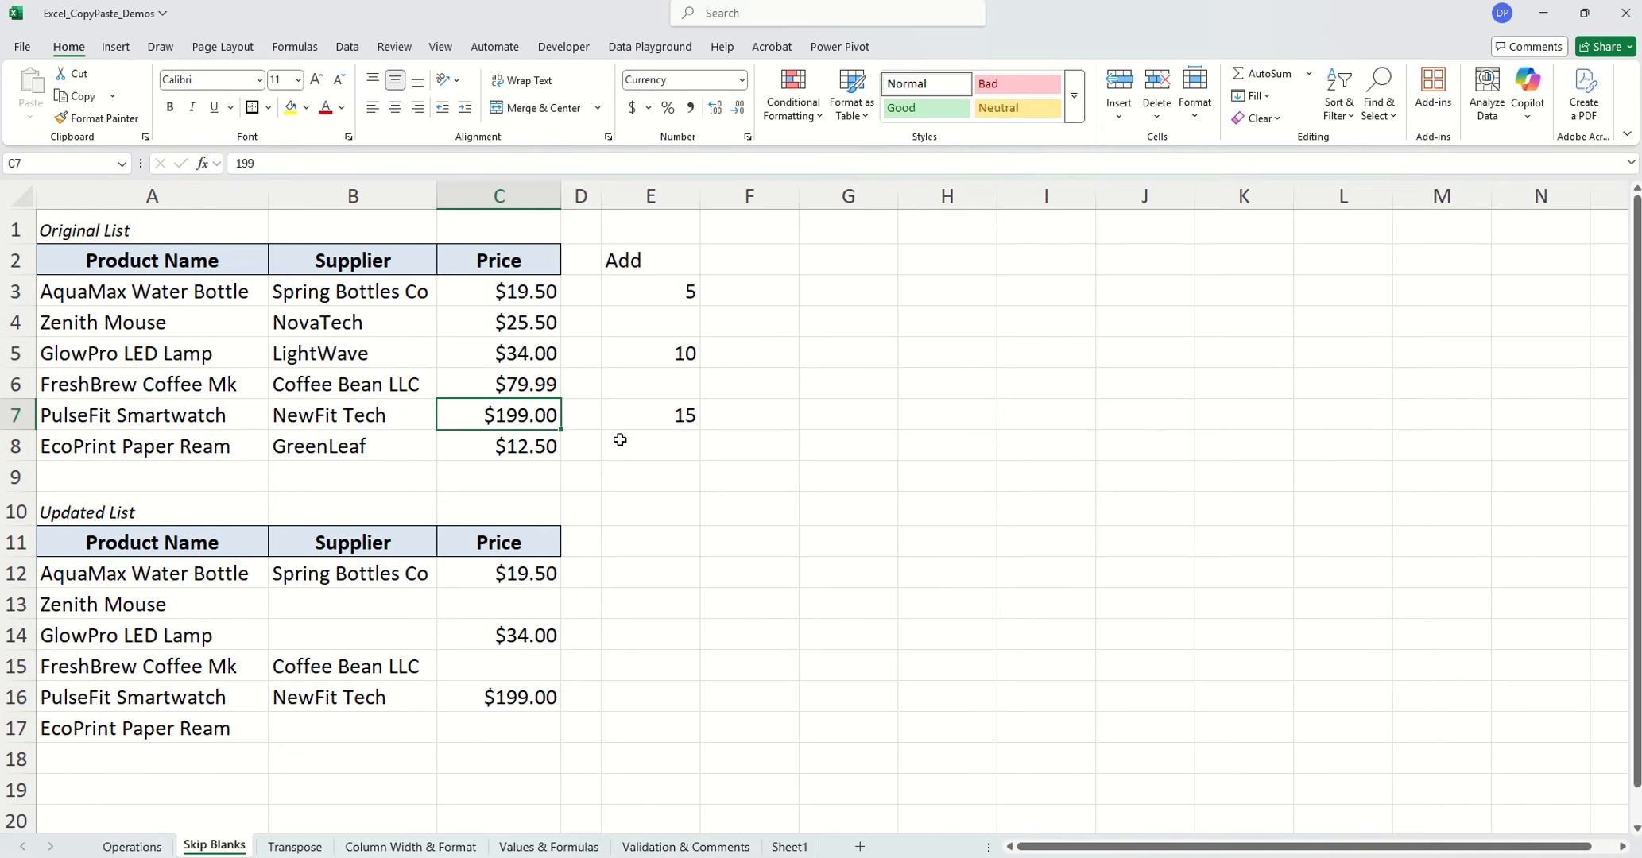
{"action": "left_click_drag", "start_coordinate": [679, 289], "coordinate": [648, 449]}
{"action": "left_click_drag", "start_coordinate": [509, 288], "coordinate": [517, 449]}
{"action": "left_click", "coordinate": [685, 319]}
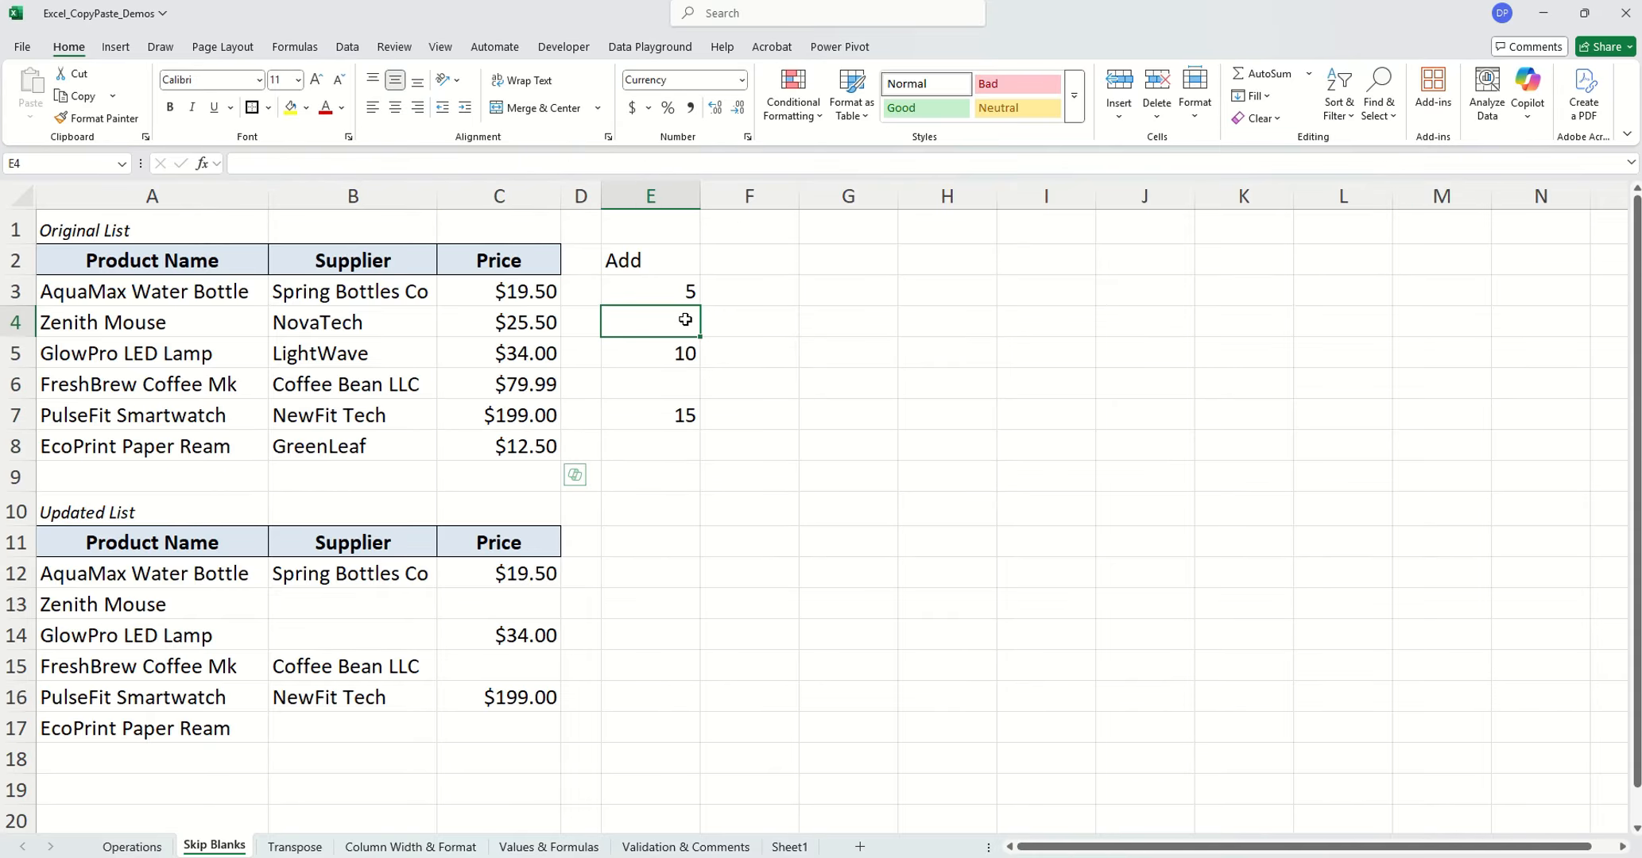
{"action": "left_click", "coordinate": [683, 383]}
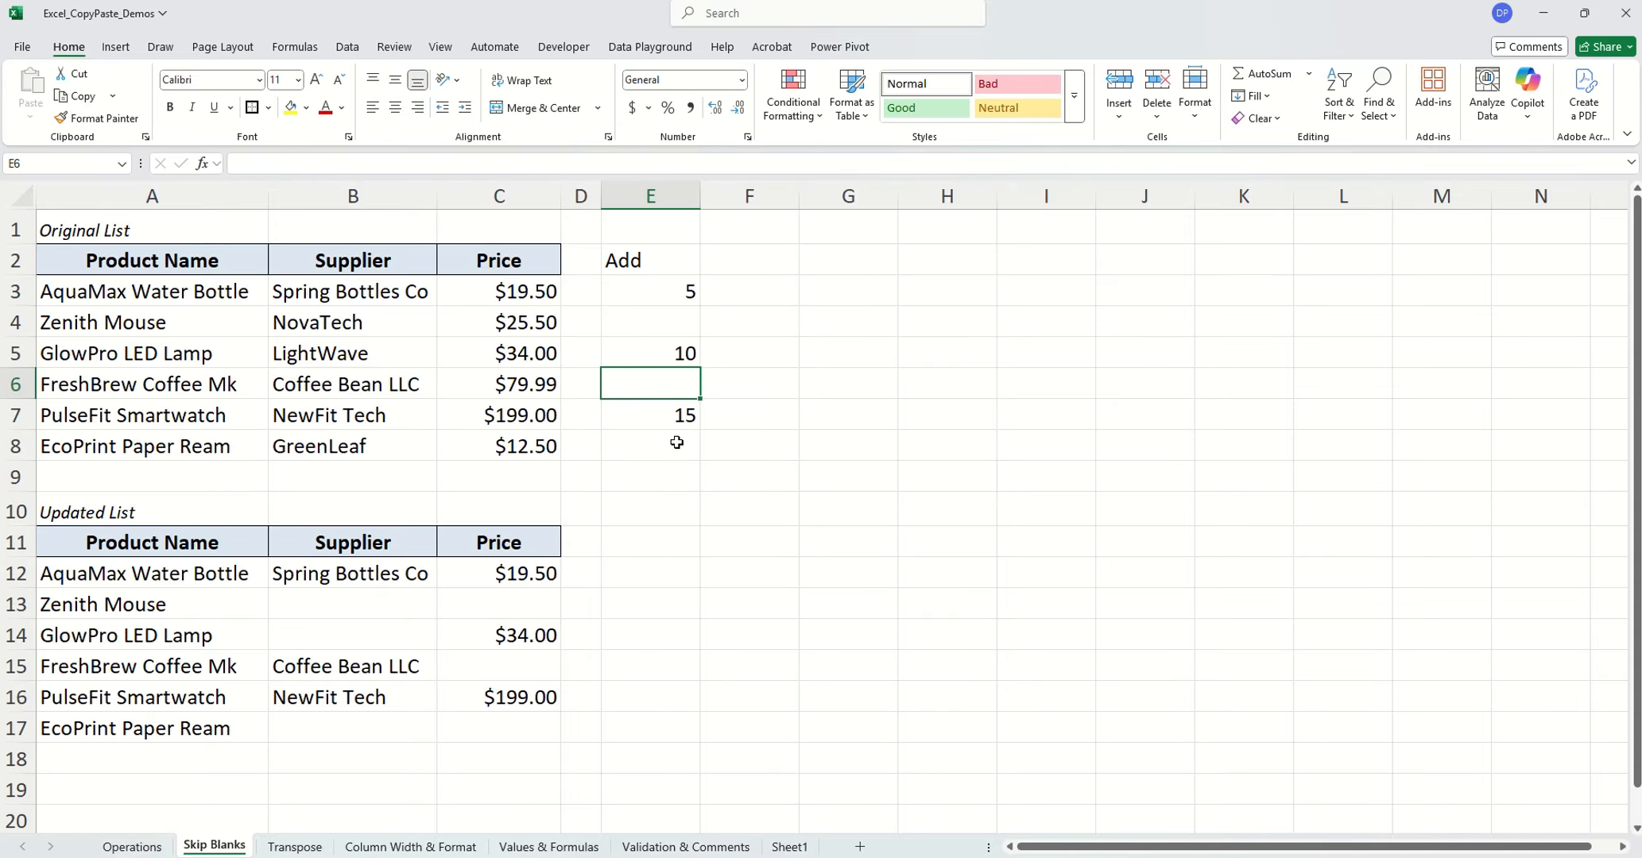
Copy the Add amounts E3:E8 on the Skip Blanks sheet and paste them onto the prices from C3 with Values, Add and Skip blanks
{"action": "left_click_drag", "start_coordinate": [664, 300], "coordinate": [664, 449]}
{"action": "key", "text": "ctrl+c"}
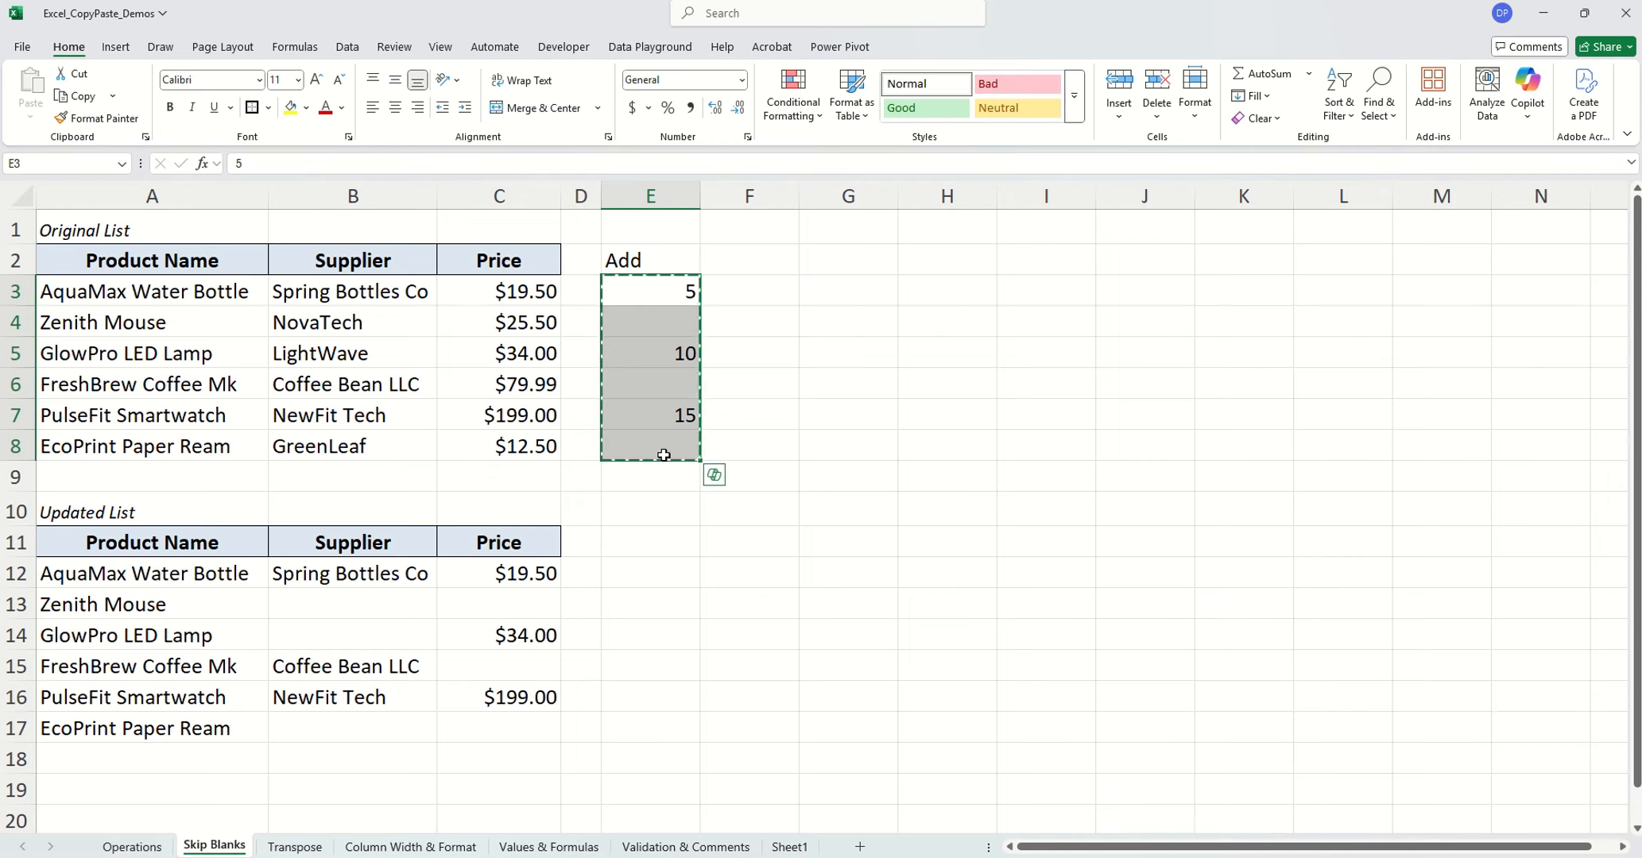
{"action": "left_click", "coordinate": [492, 290]}
{"action": "right_click", "coordinate": [493, 291]}
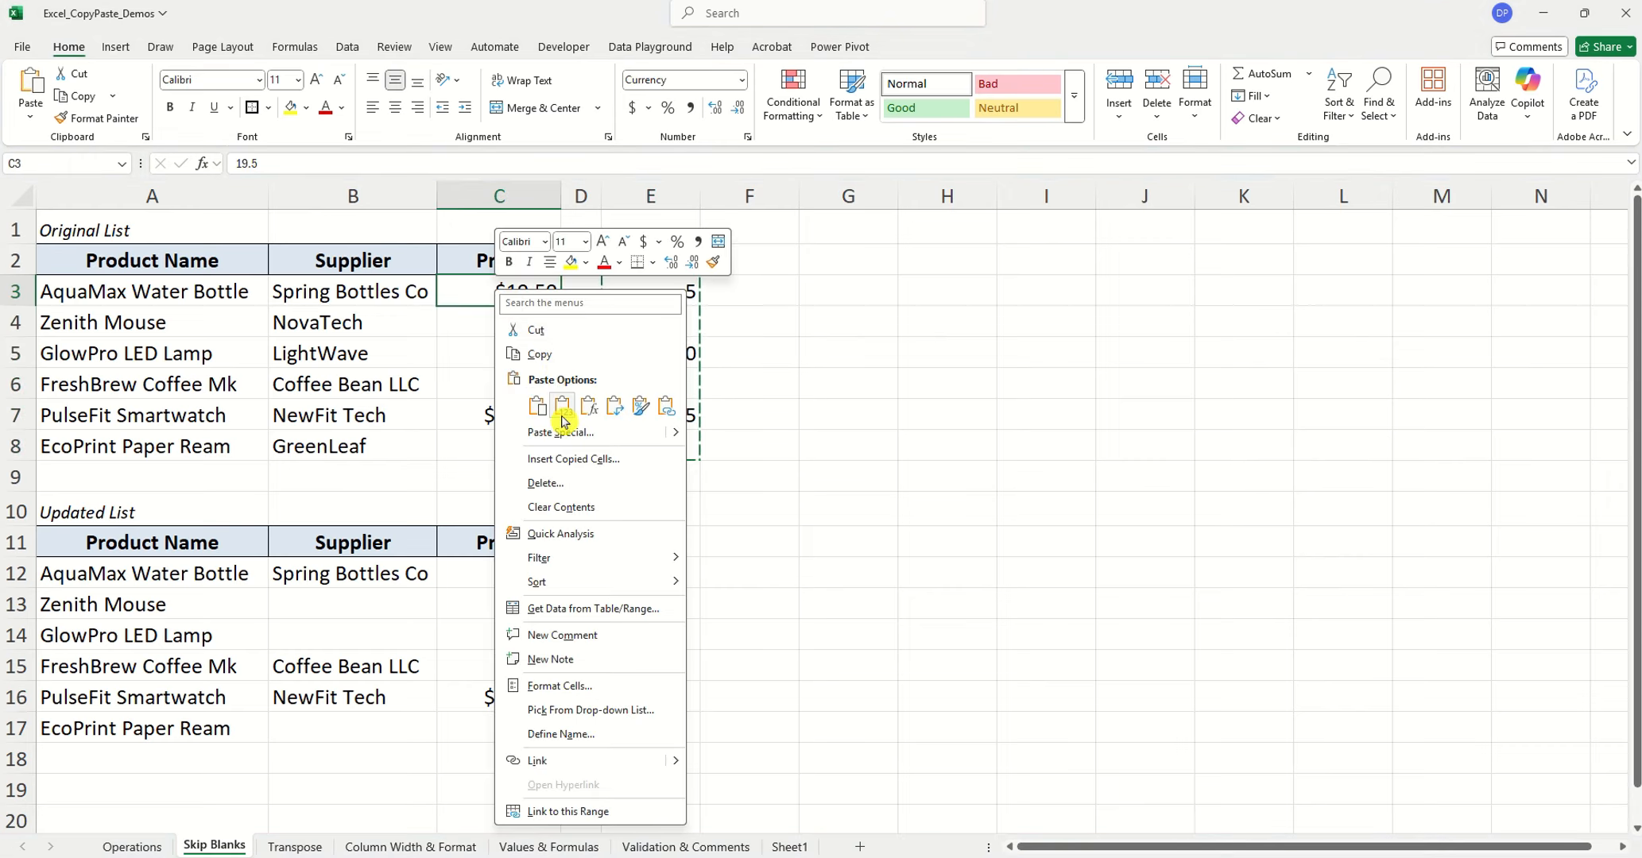
{"action": "left_click", "coordinate": [566, 437]}
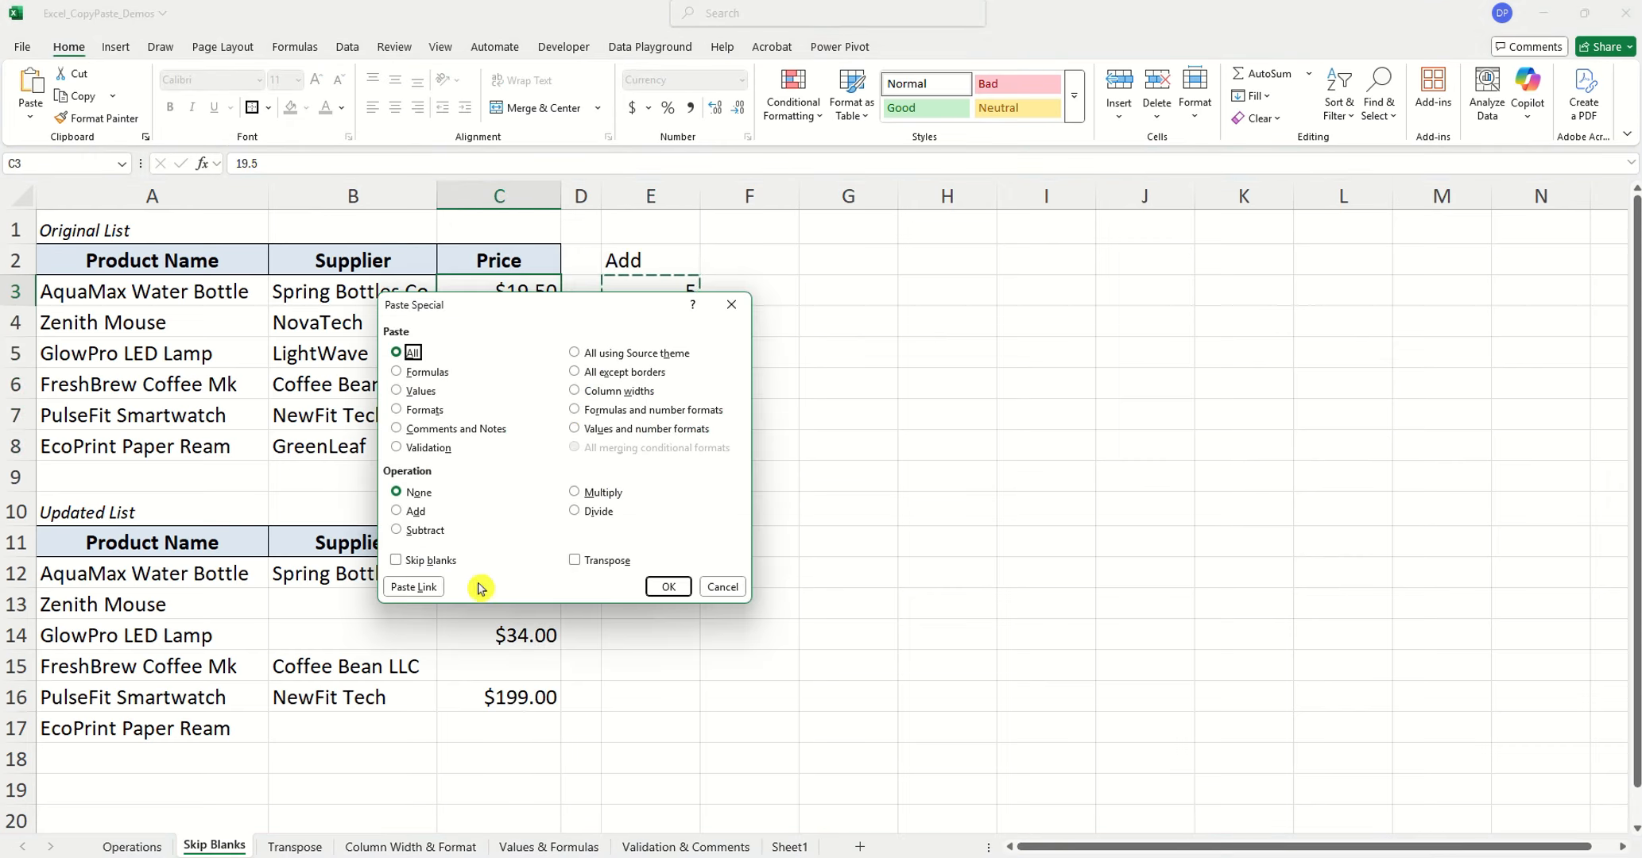
{"action": "left_click", "coordinate": [425, 394]}
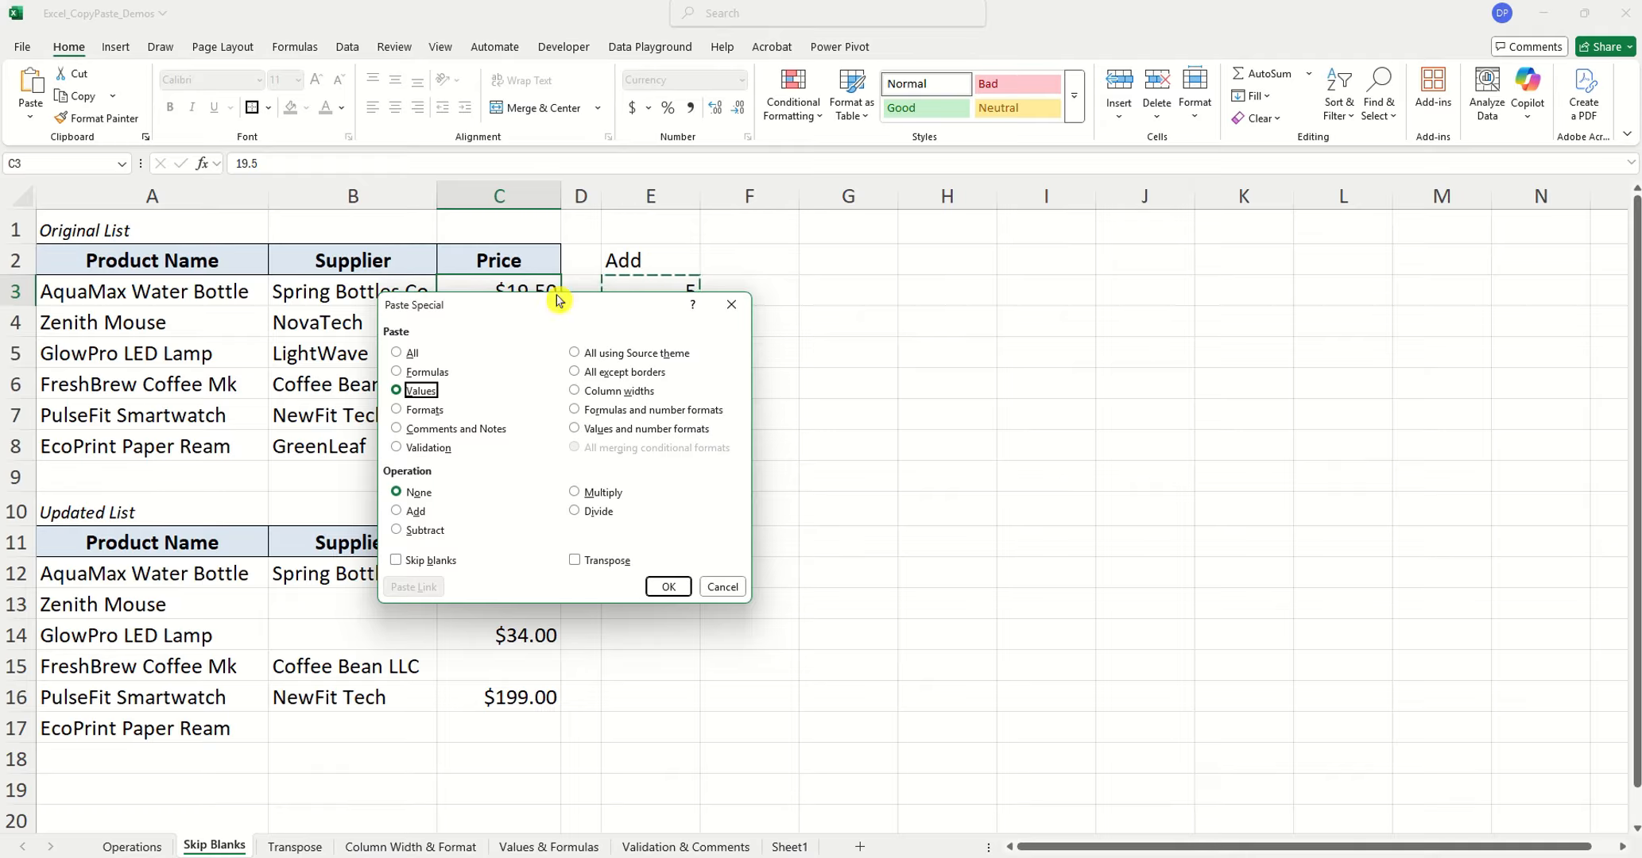
{"action": "left_click", "coordinate": [415, 519]}
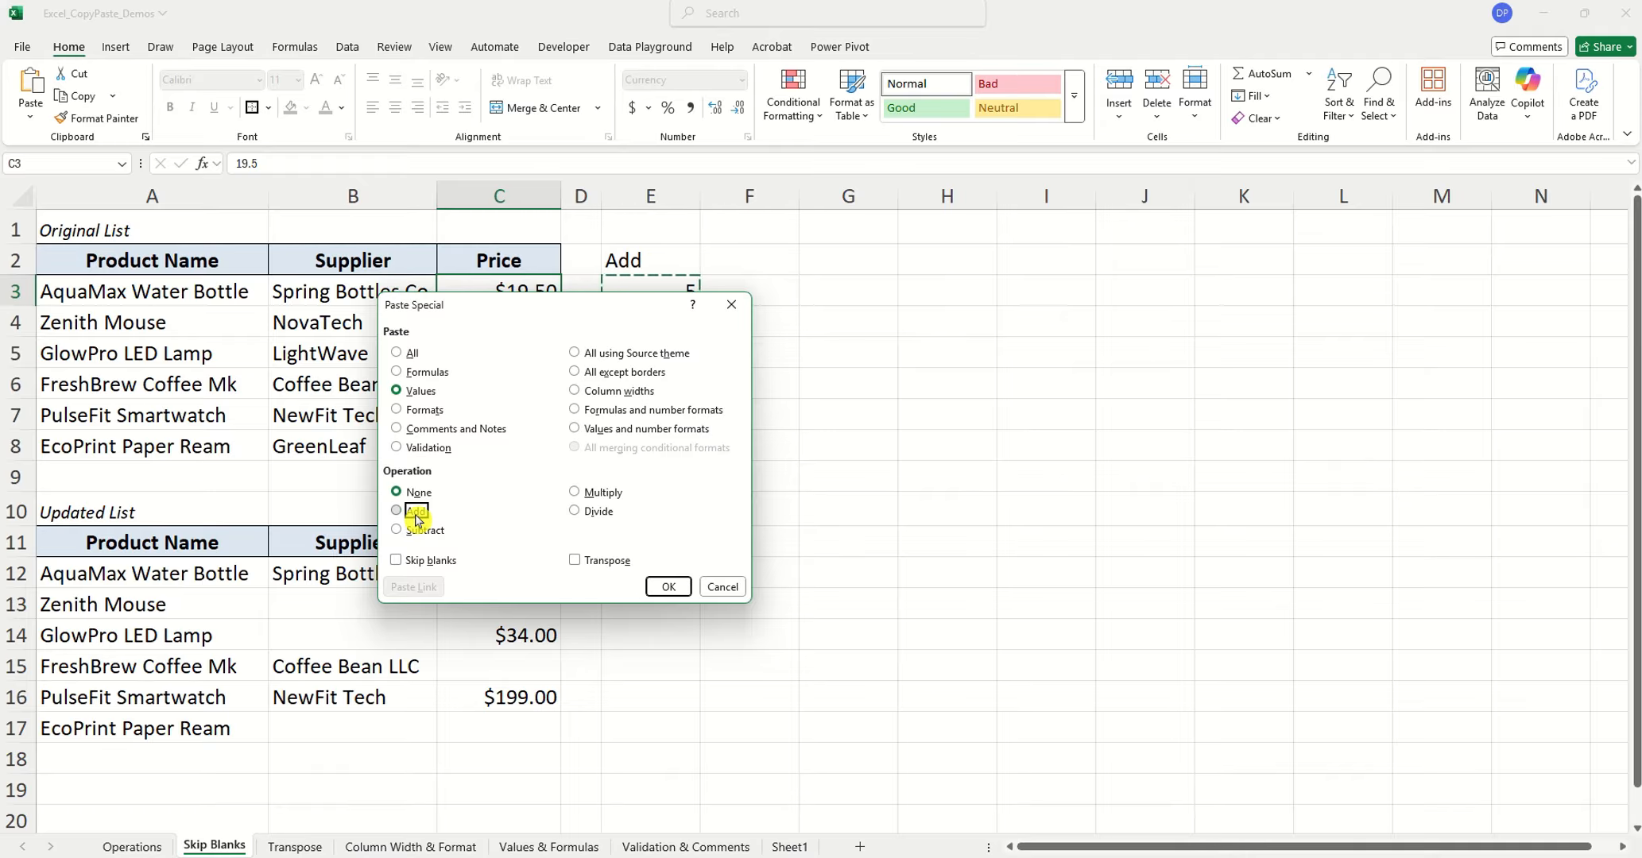
{"action": "left_click", "coordinate": [430, 561]}
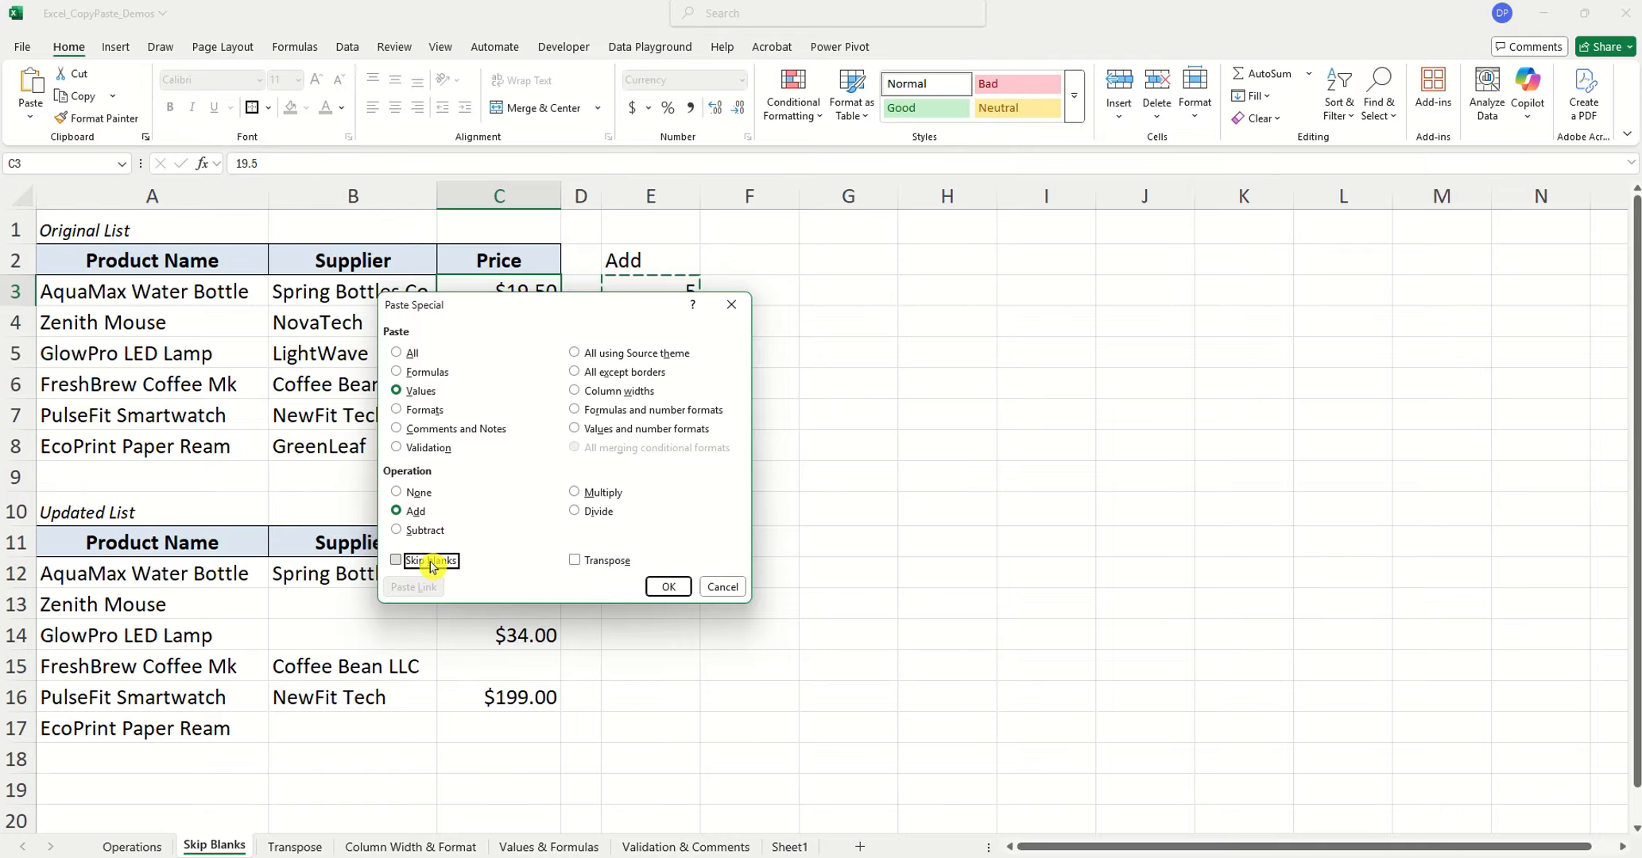
{"action": "left_click", "coordinate": [668, 586]}
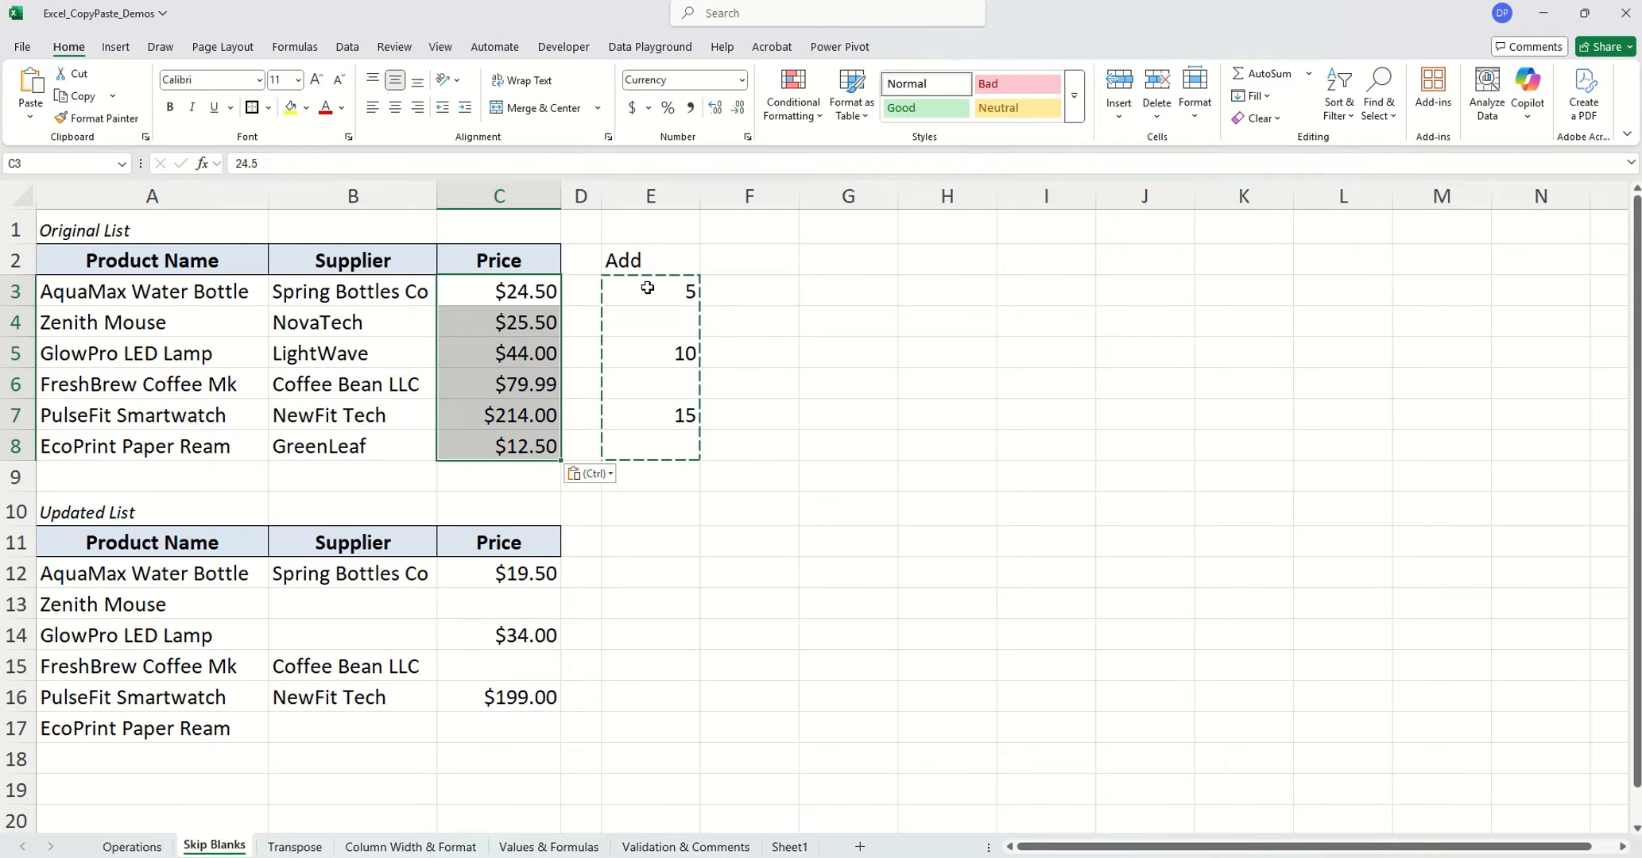
{"action": "left_click_drag", "start_coordinate": [648, 288], "coordinate": [650, 445]}
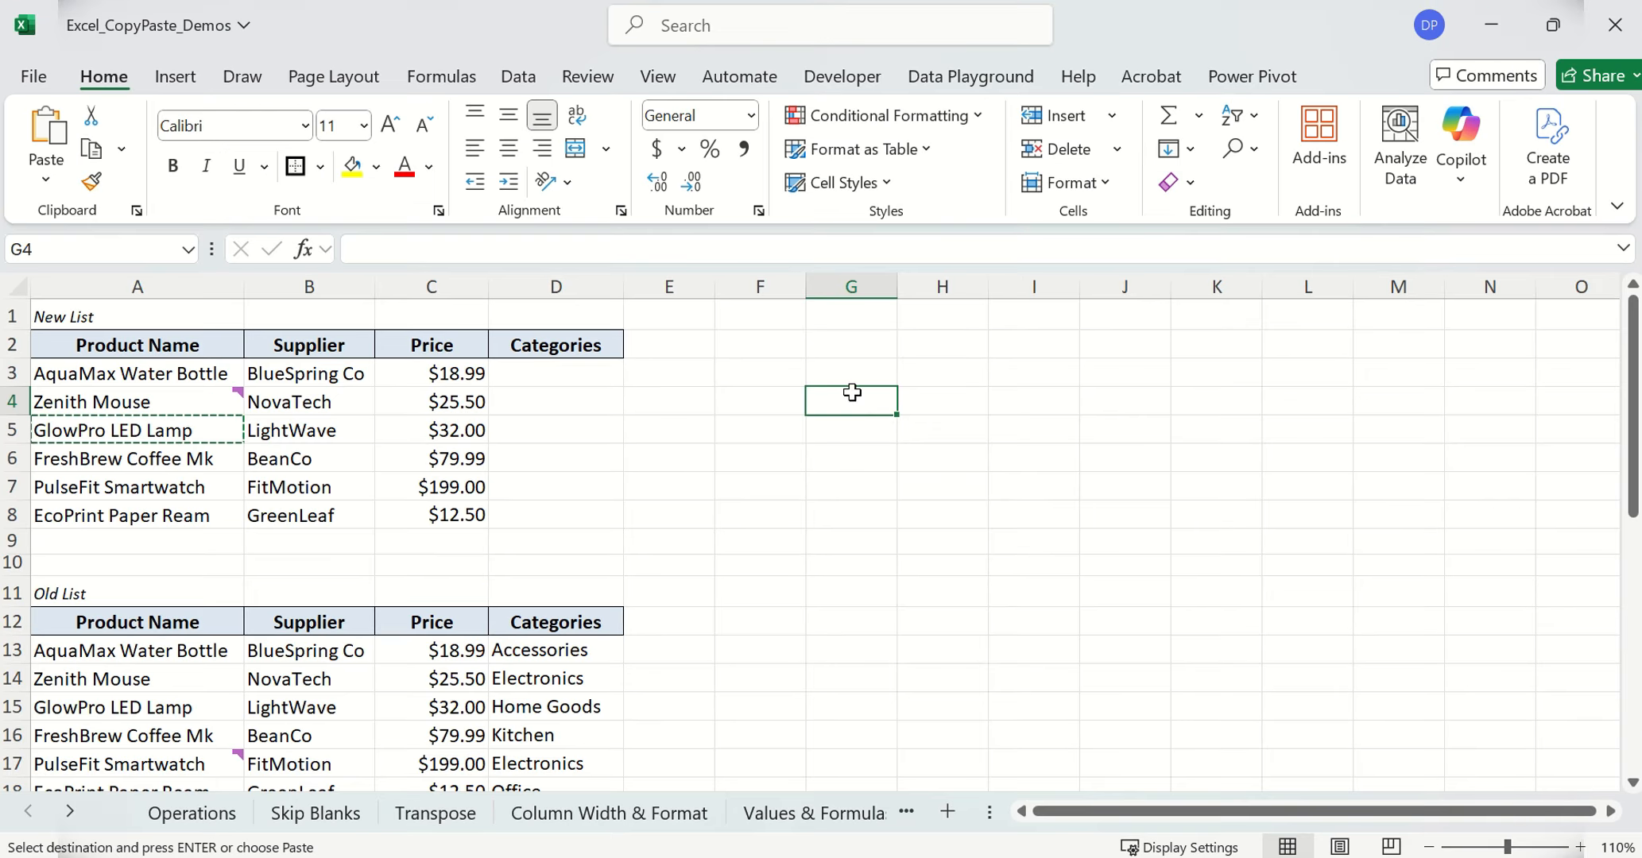
{"action": "right_click", "coordinate": [852, 403]}
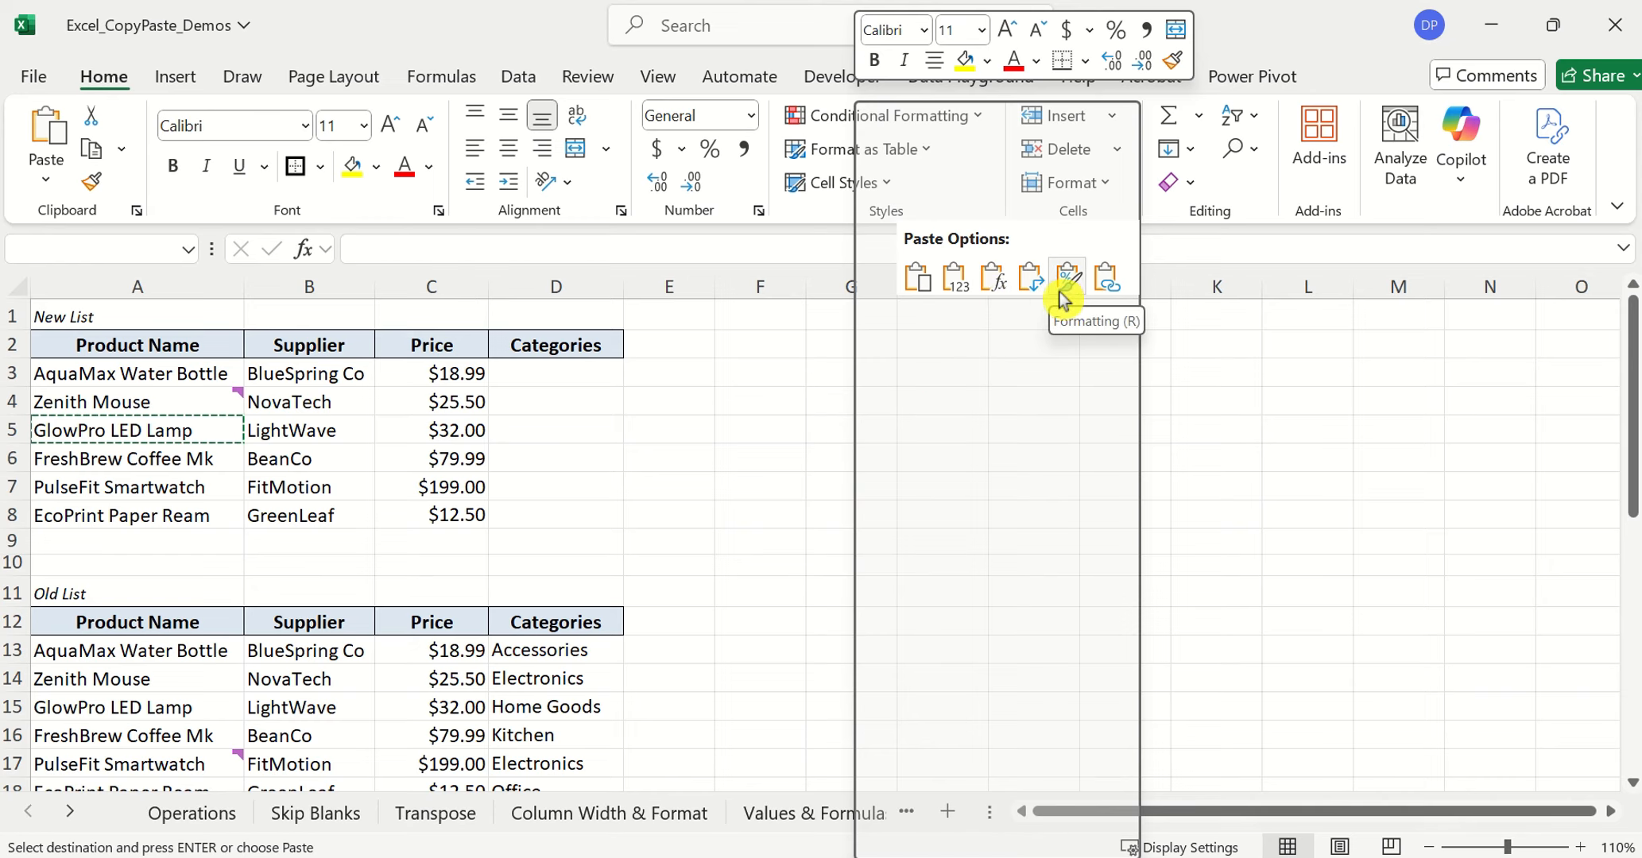
{"action": "key", "text": "Escape"}
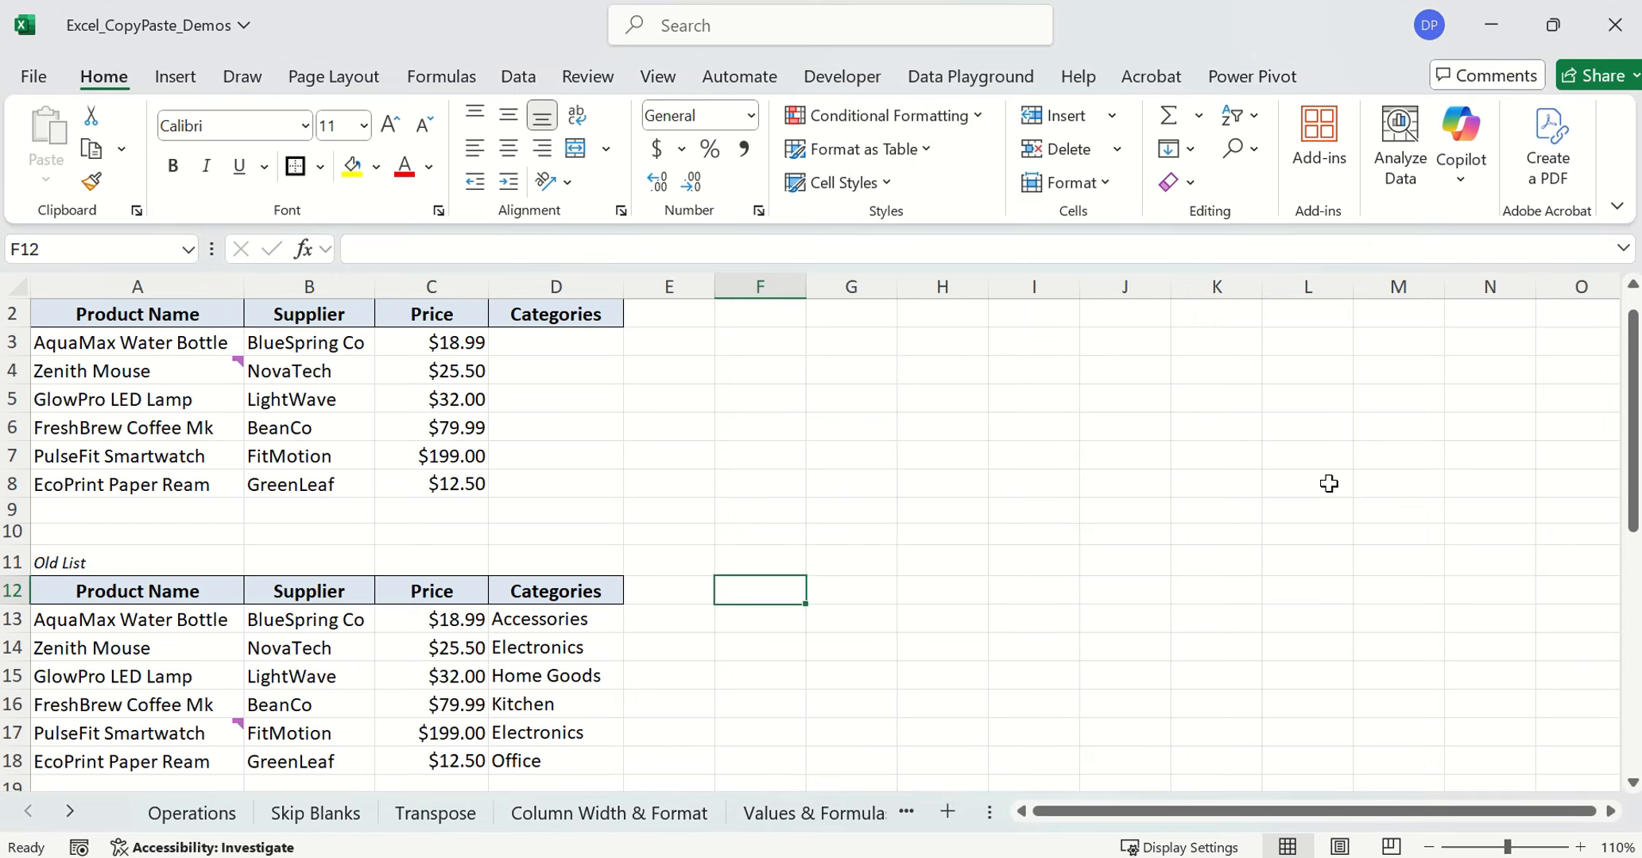